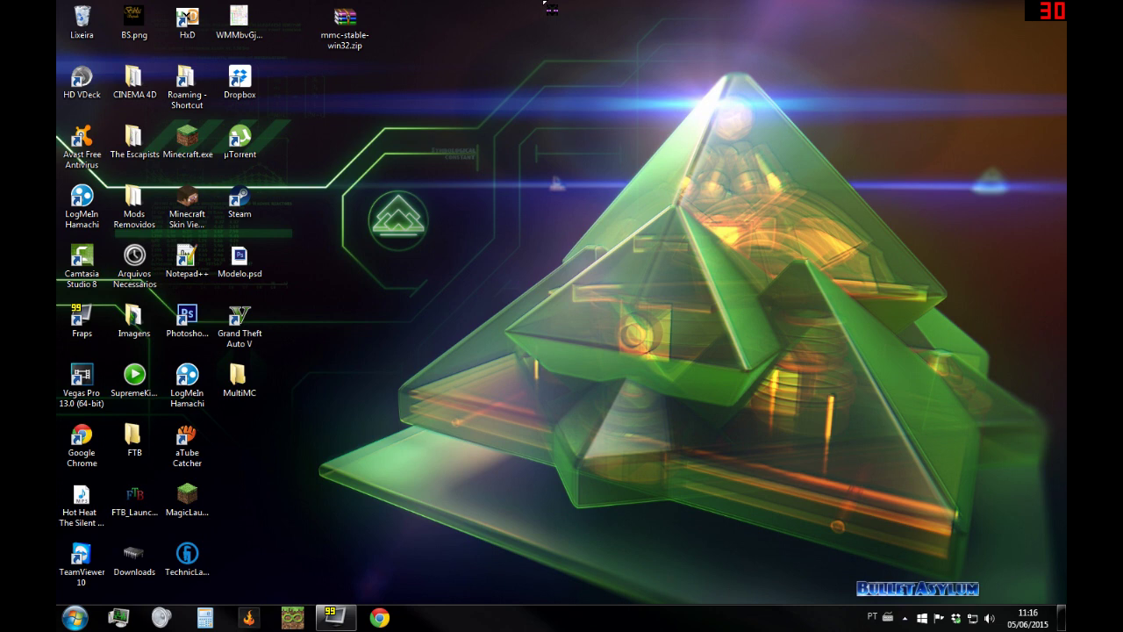
Step: Open multimc.org in Google Chrome and maximize the browser window
{"action": "left_click", "coordinate": [379, 617]}
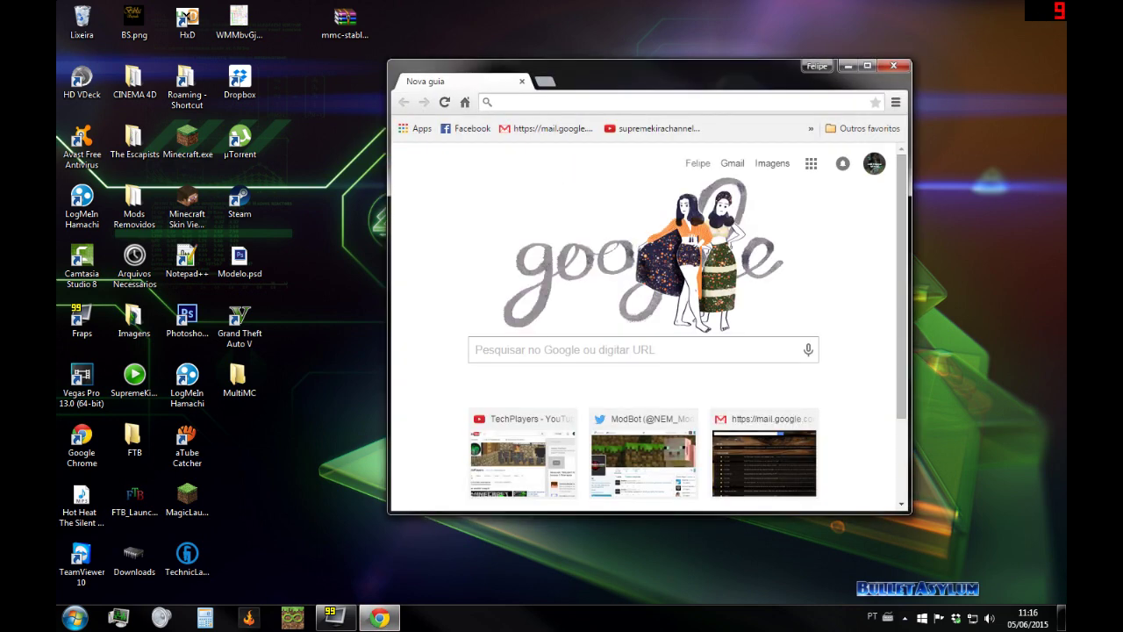
{"action": "type", "text": "multimc.org"}
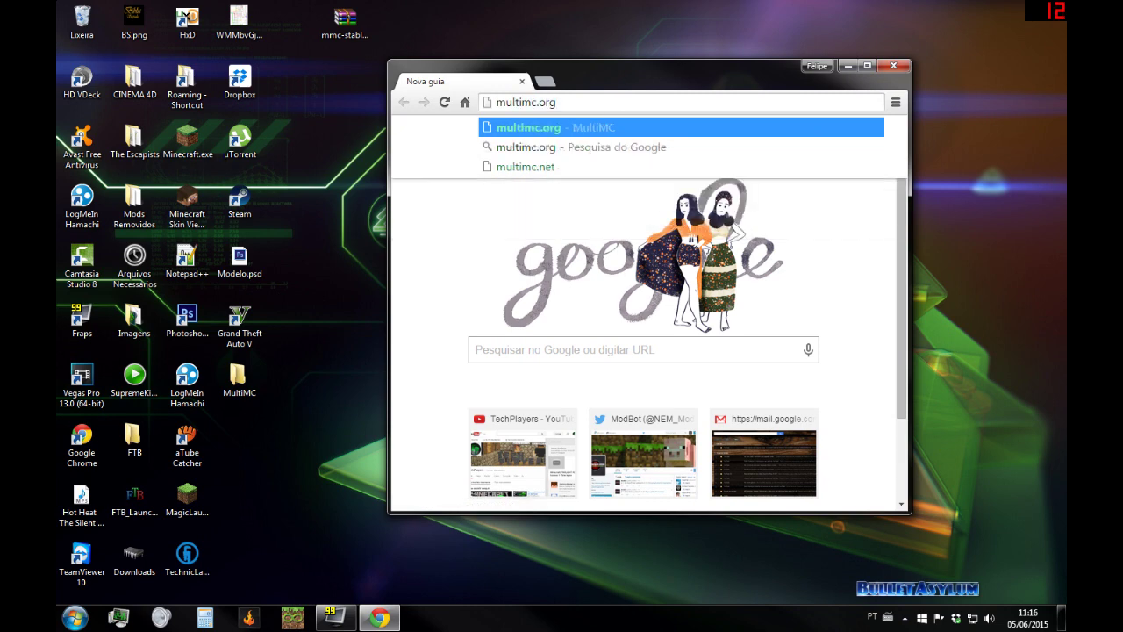
{"action": "key", "text": "Return"}
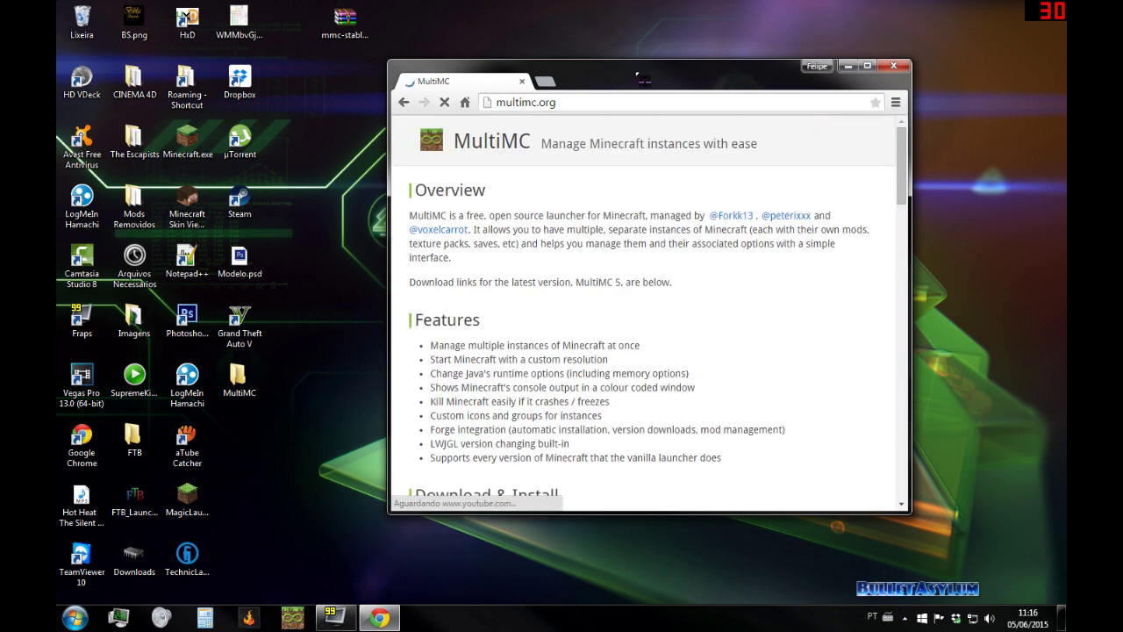
{"action": "double_click", "coordinate": [632, 82]}
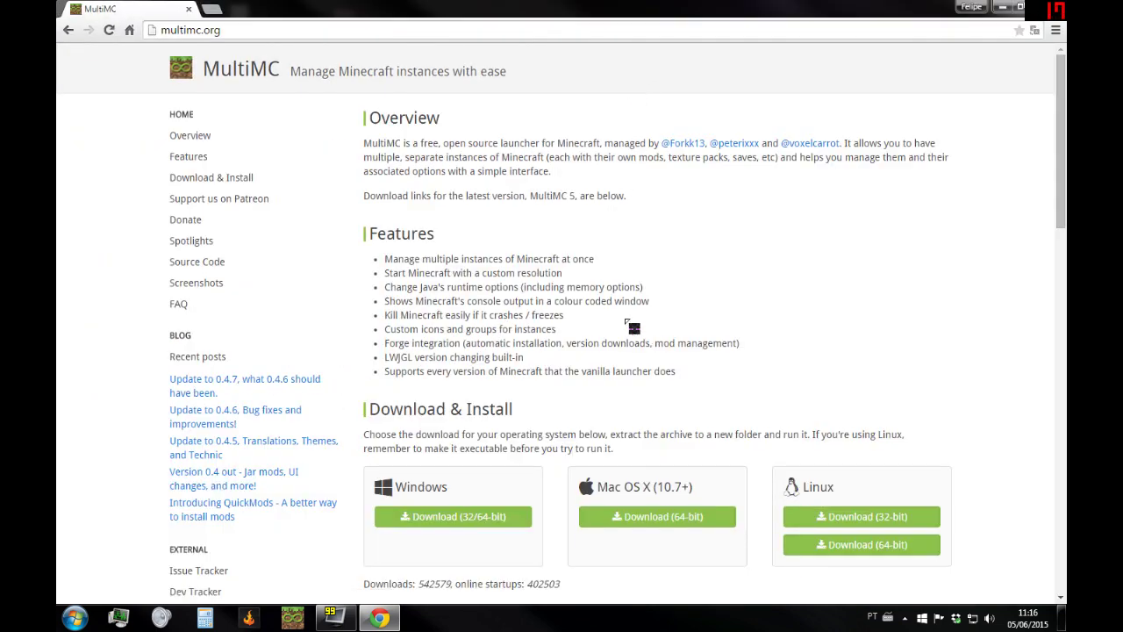
Step: Review the Windows, Mac OS X and Linux options in the site's Download & Install section
{"action": "scroll", "coordinate": [412, 363], "scroll_direction": "down", "scroll_amount": 3}
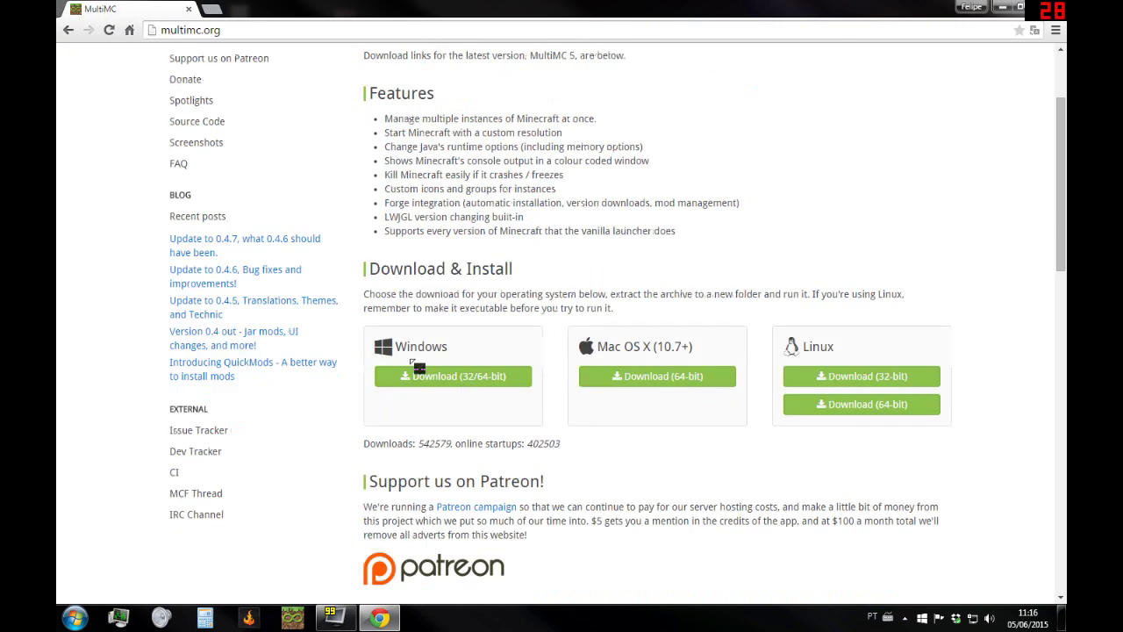
{"action": "left_click_drag", "start_coordinate": [379, 269], "coordinate": [616, 248]}
{"action": "left_click", "coordinate": [619, 251]}
{"action": "left_click_drag", "start_coordinate": [448, 347], "coordinate": [392, 347]}
{"action": "left_click_drag", "start_coordinate": [742, 351], "coordinate": [801, 347]}
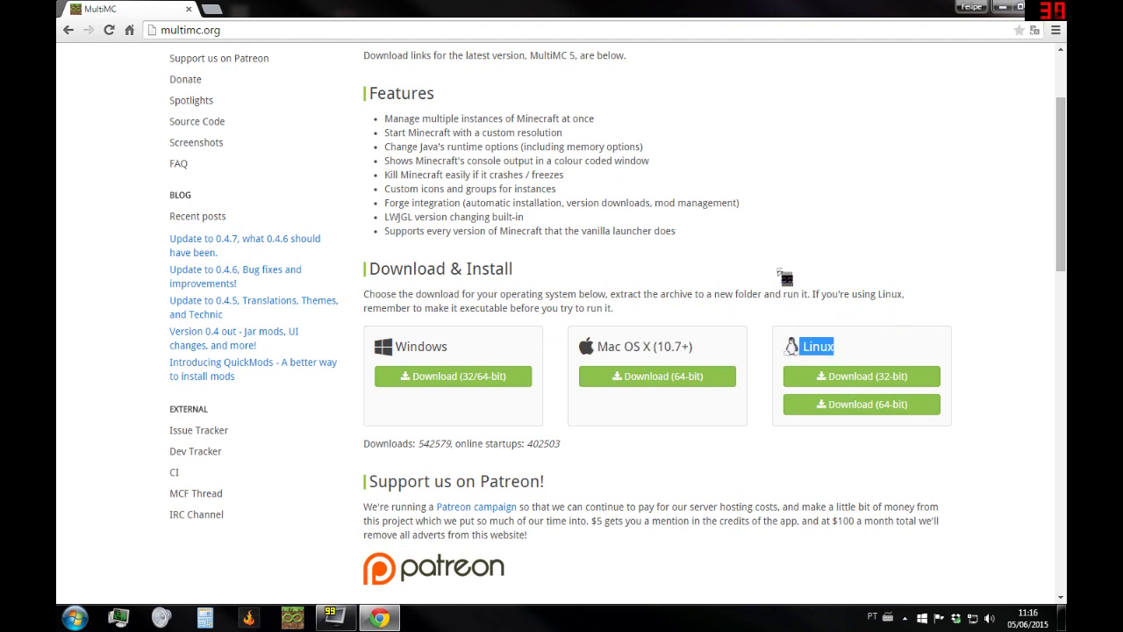
Step: Start the Windows (32/64-bit) download of MultiMC, cancel it and dismiss the download bar
{"action": "left_click", "coordinate": [429, 379]}
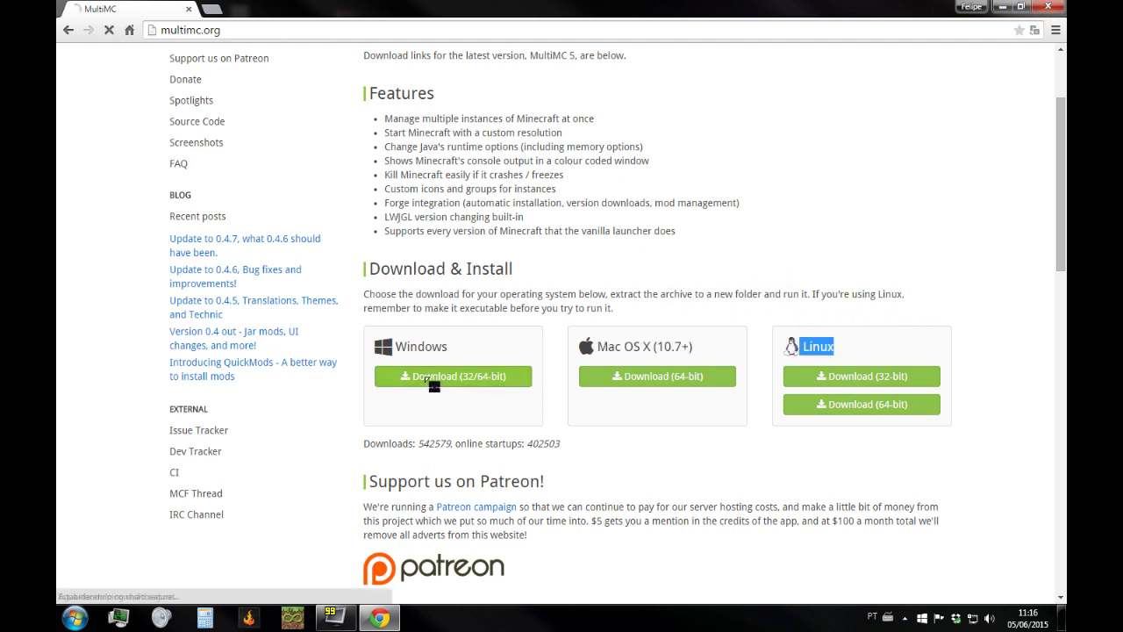
{"action": "right_click", "coordinate": [104, 593]}
{"action": "left_click", "coordinate": [132, 582]}
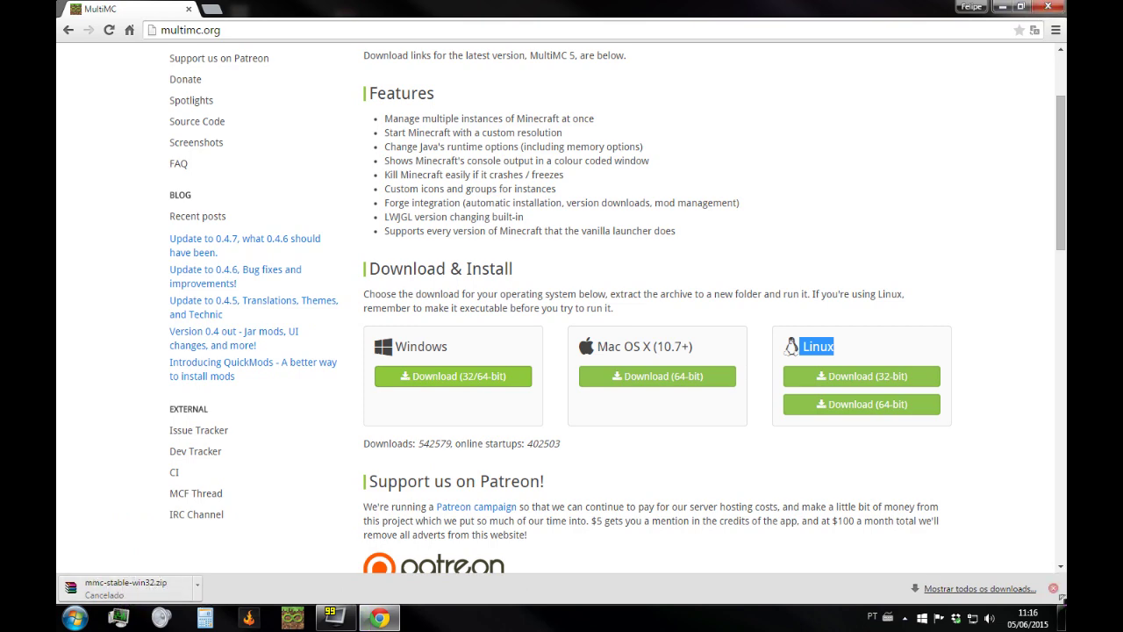
{"action": "left_click", "coordinate": [1053, 587]}
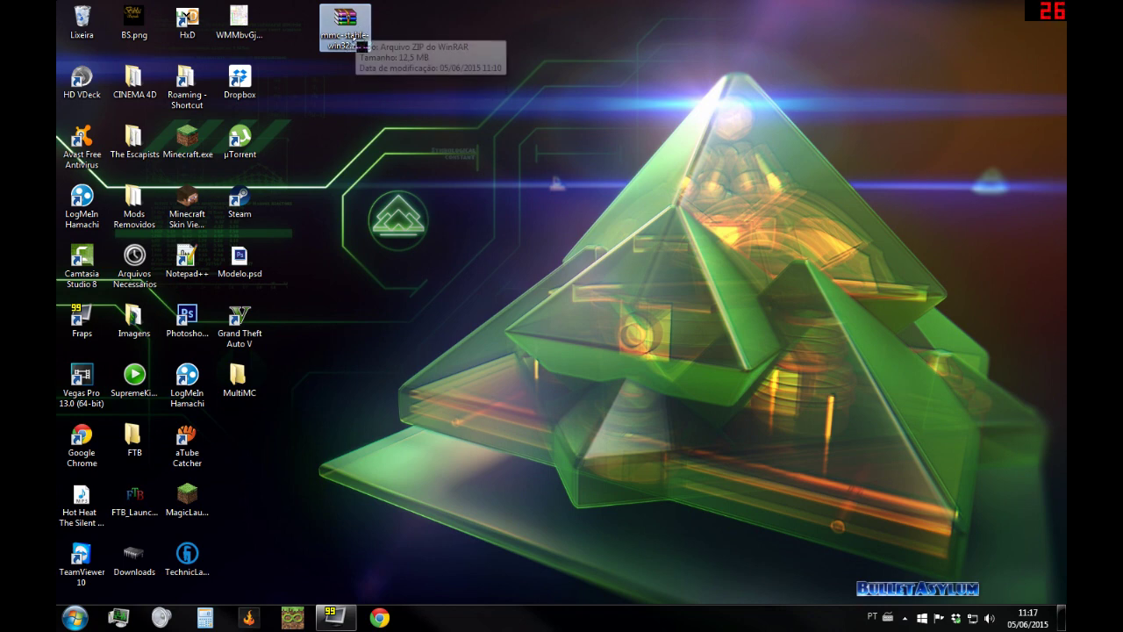
Step: Extract the MultiMC1 folder from mmc-stable-win32.zip to the desktop and close the archive
{"action": "double_click", "coordinate": [360, 45]}
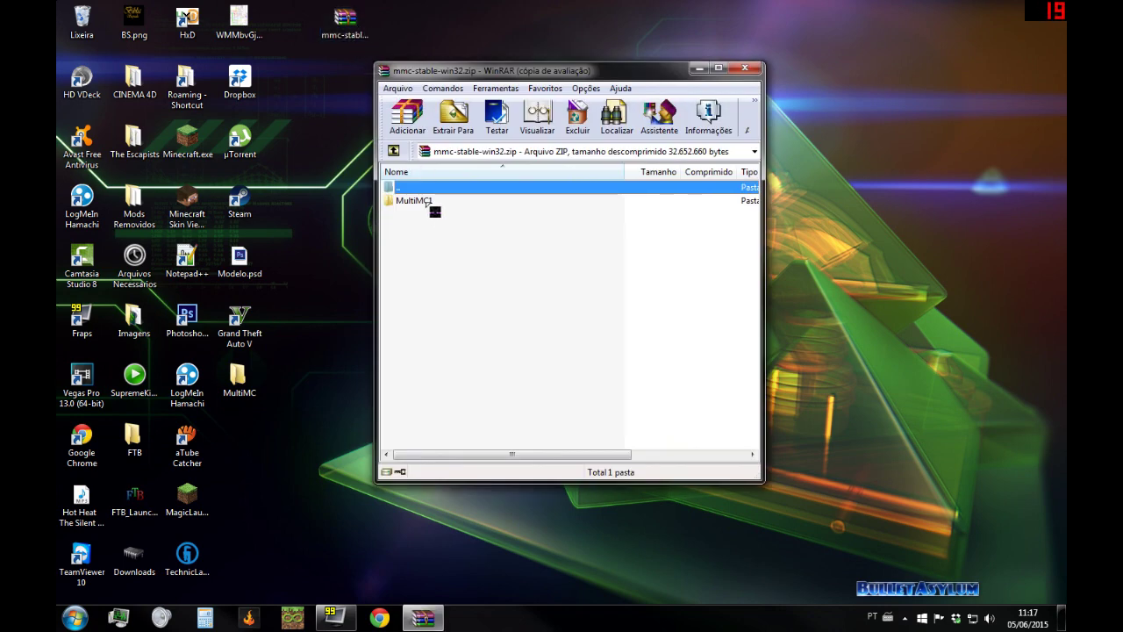
{"action": "left_click", "coordinate": [439, 201]}
{"action": "key", "text": "Escape"}
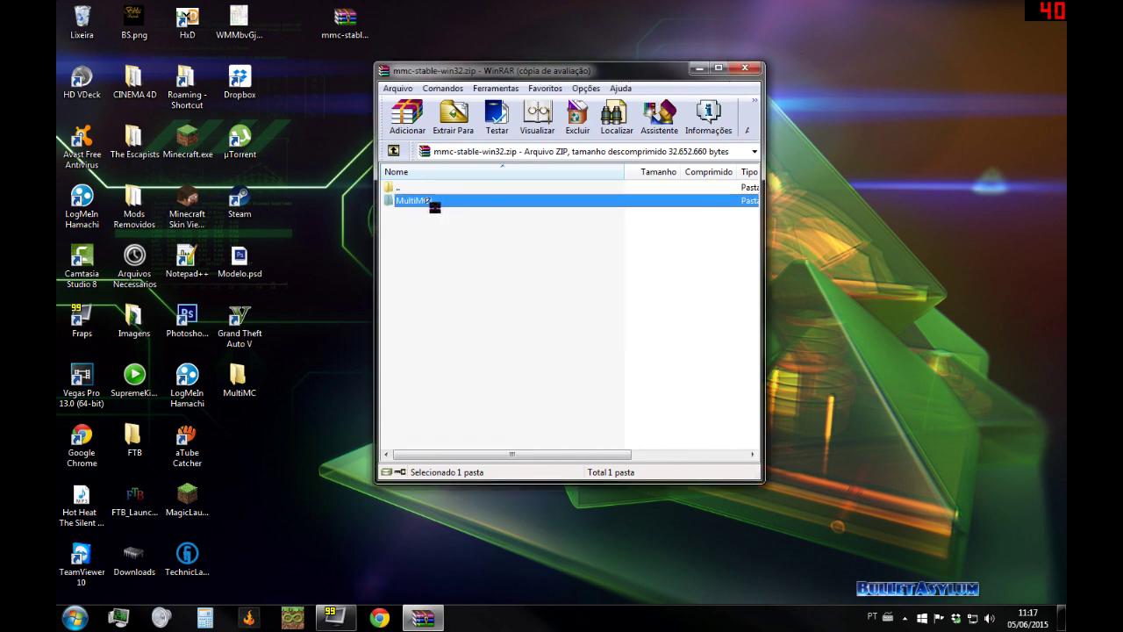
{"action": "left_click_drag", "start_coordinate": [268, 392], "coordinate": [254, 390]}
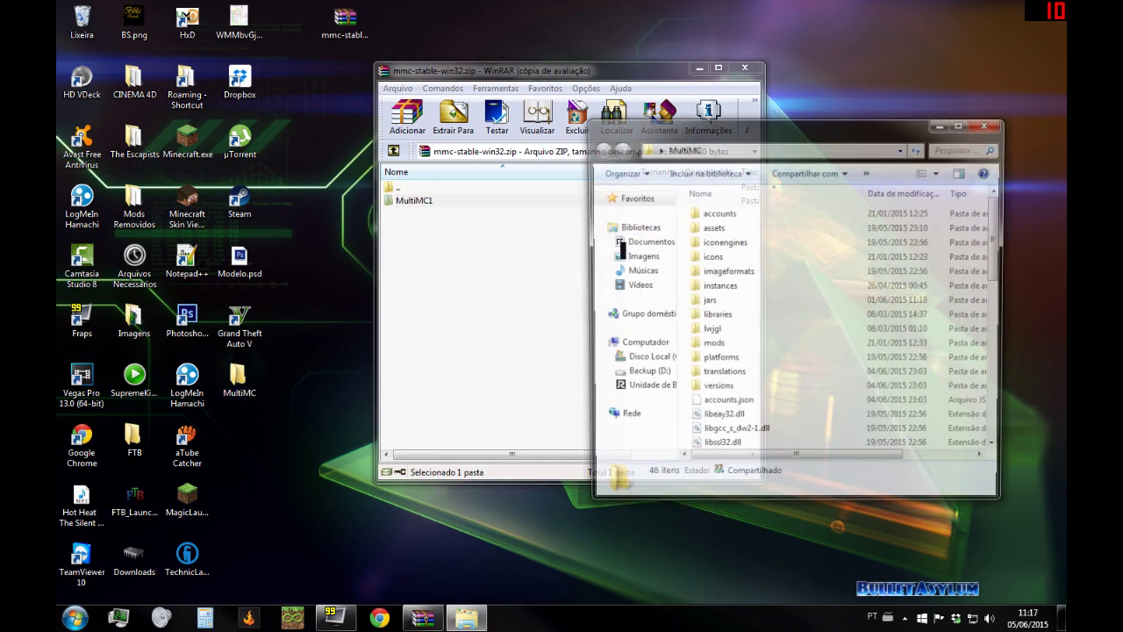
{"action": "left_click", "coordinate": [995, 128]}
{"action": "left_click_drag", "start_coordinate": [419, 202], "coordinate": [820, 77]}
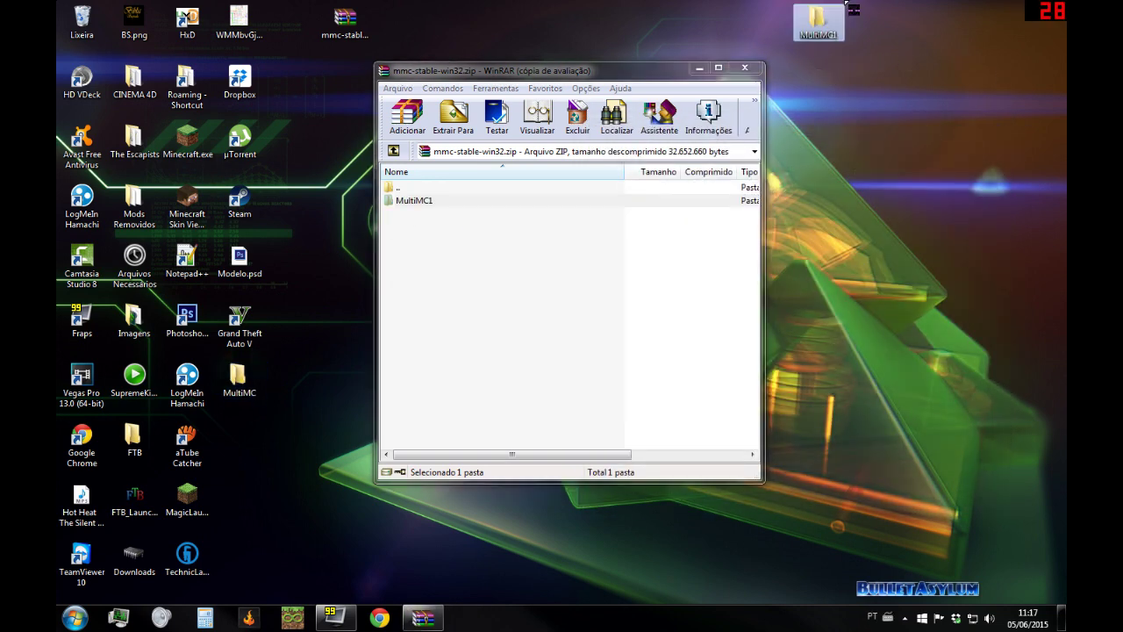
{"action": "left_click", "coordinate": [744, 68]}
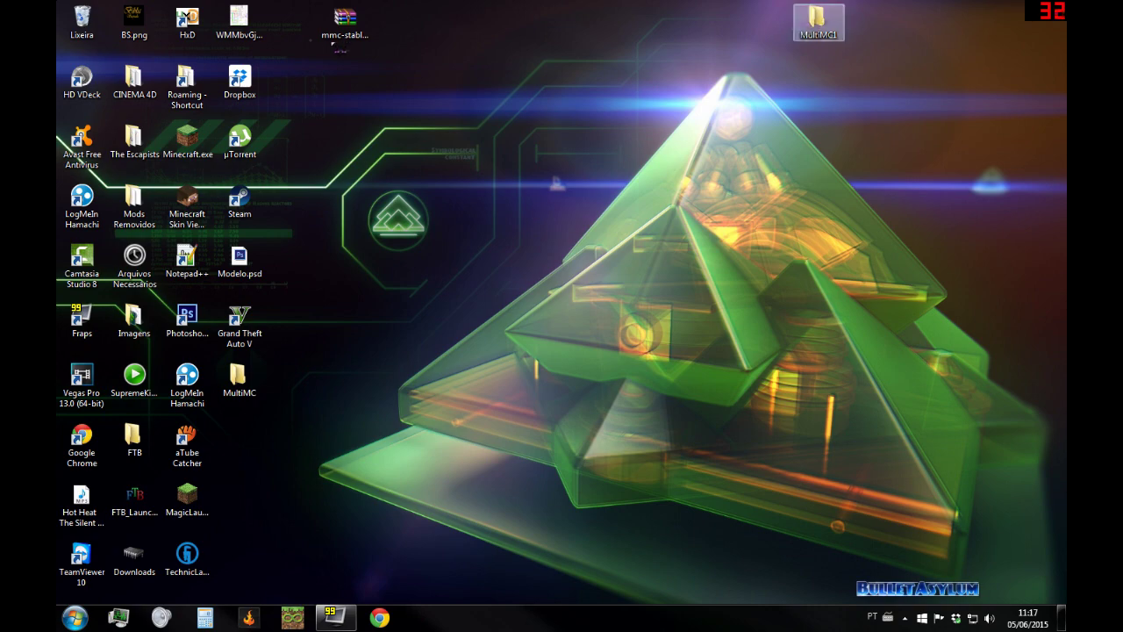
Step: Launch MultiMC.exe from the extracted MultiMC1 folder and accept the 64-bit Java version 1.7.0_75
{"action": "double_click", "coordinate": [820, 27]}
{"action": "double_click", "coordinate": [688, 121]}
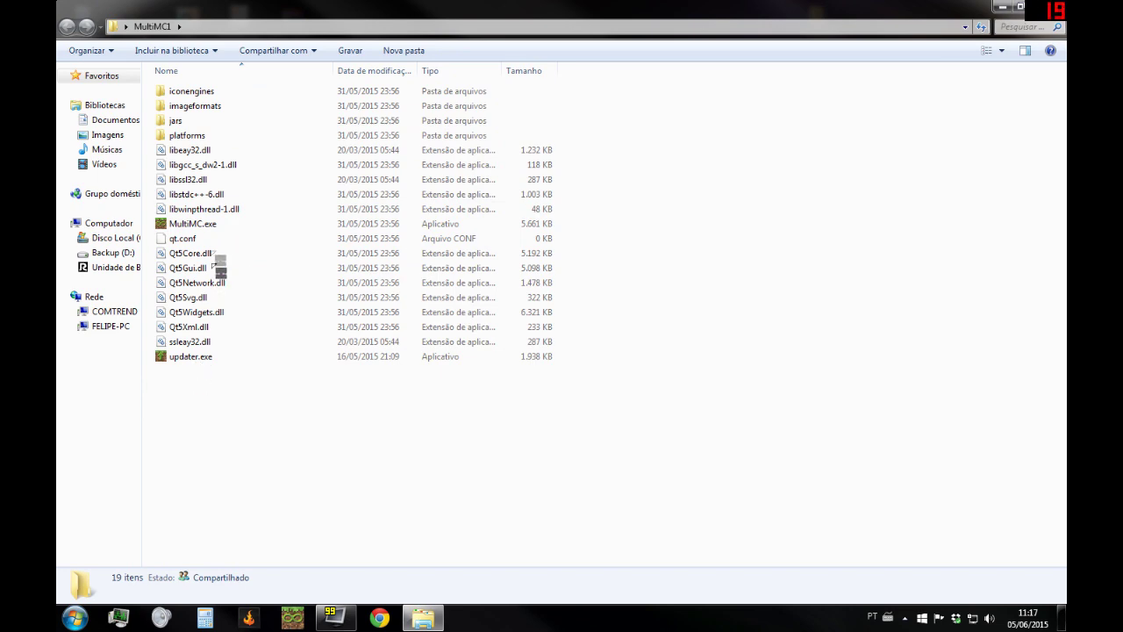
{"action": "left_click", "coordinate": [215, 224]}
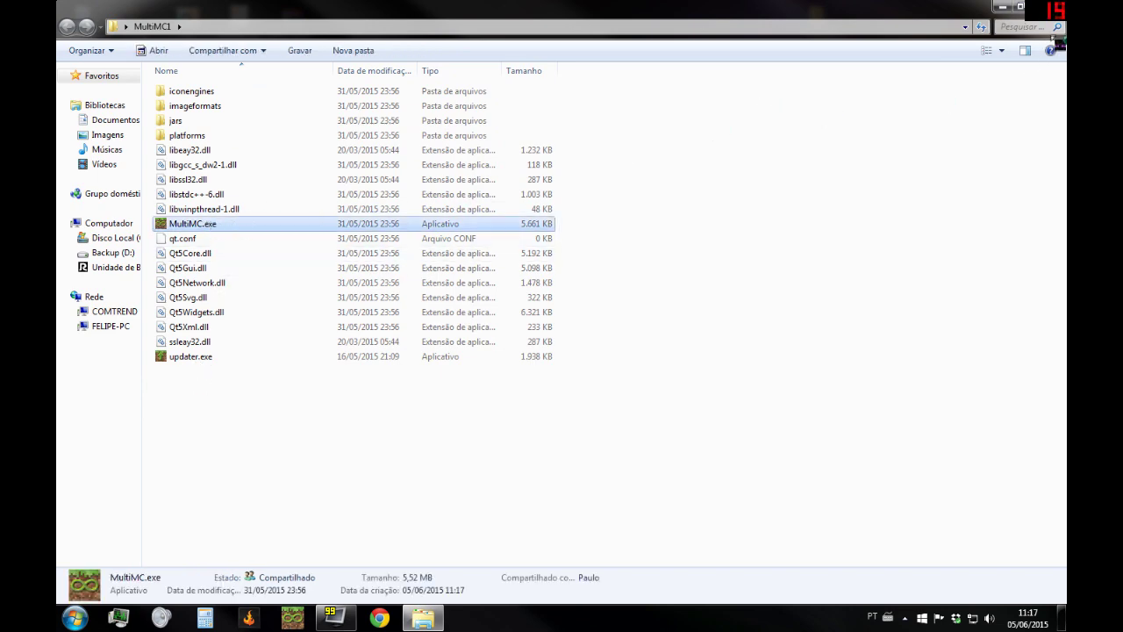
{"action": "left_click", "coordinate": [1048, 7]}
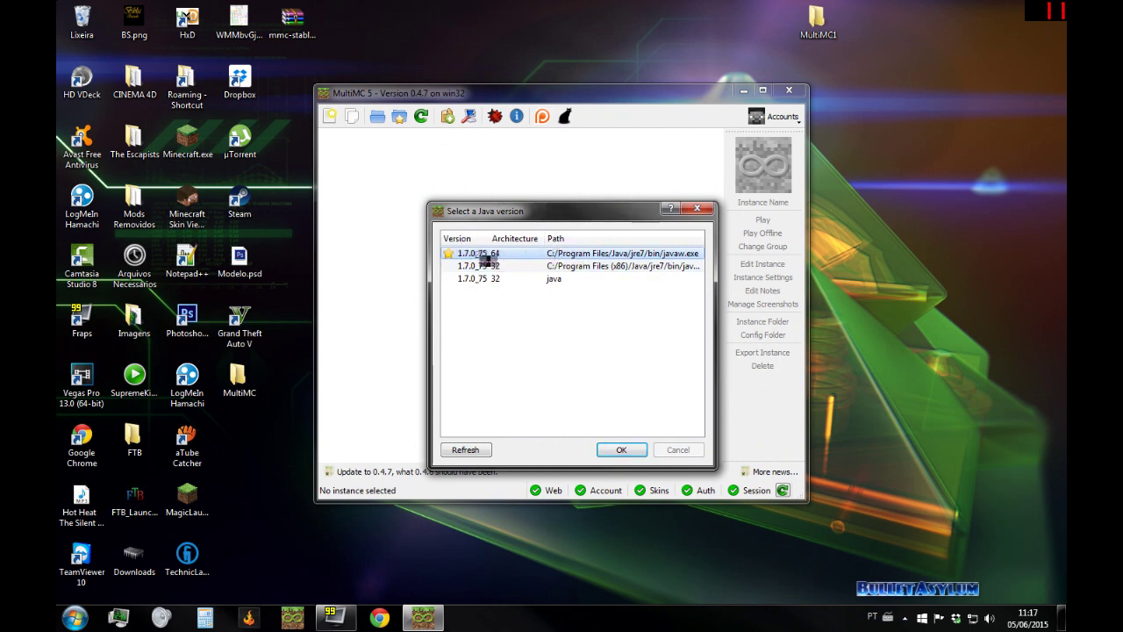
{"action": "left_click", "coordinate": [621, 450]}
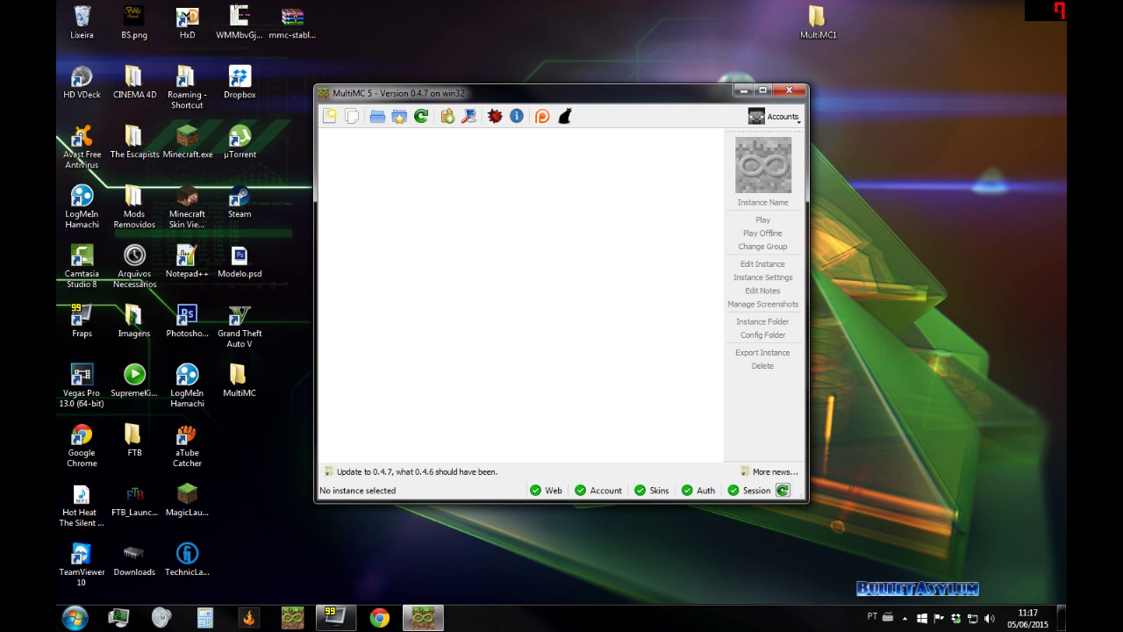
{"action": "left_click", "coordinate": [277, 25]}
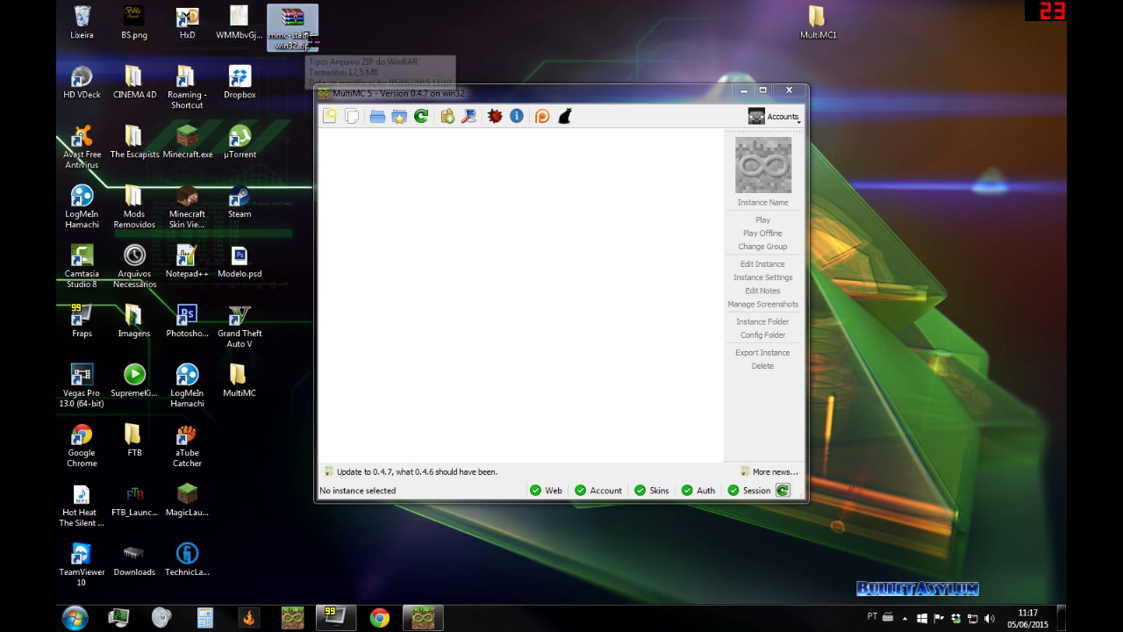
{"action": "mouse_move", "coordinate": [482, 92]}
{"action": "left_mouse_down"}
{"action": "mouse_move", "coordinate": [562, 104]}
{"action": "mouse_move", "coordinate": [425, 105]}
{"action": "mouse_move", "coordinate": [465, 99]}
{"action": "left_mouse_up"}
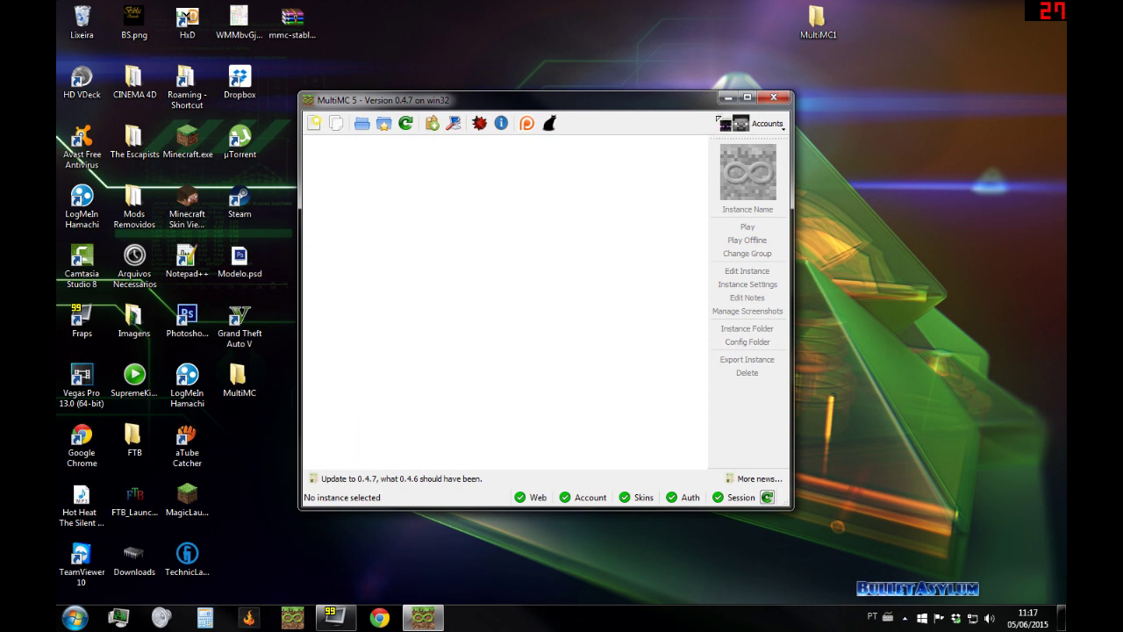
{"action": "left_click", "coordinate": [746, 97]}
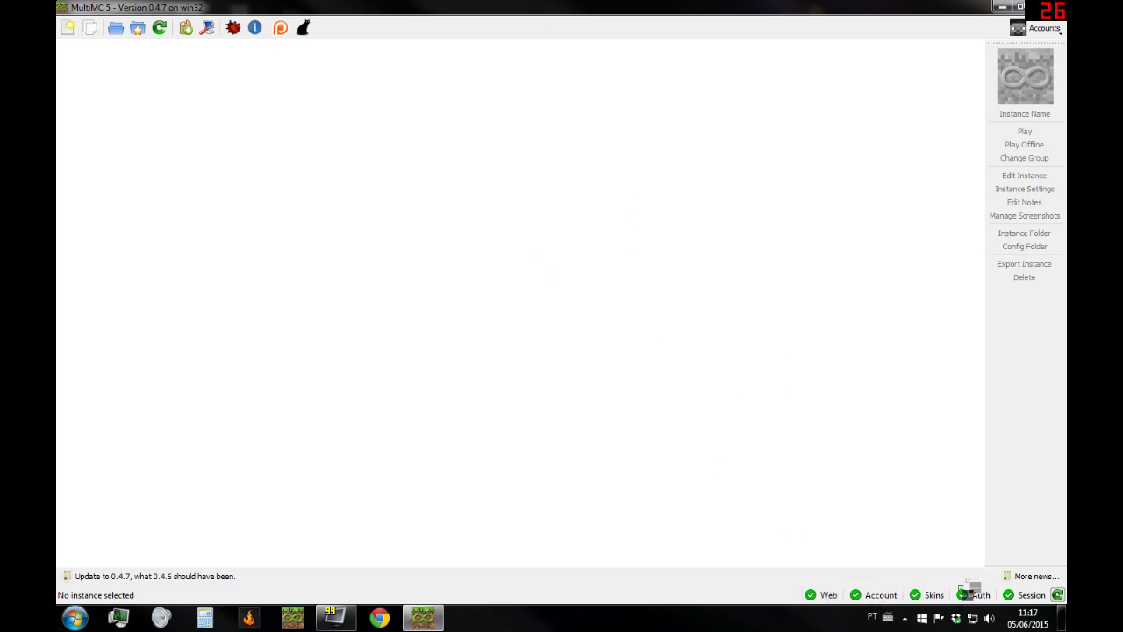
{"action": "double_click", "coordinate": [469, 8]}
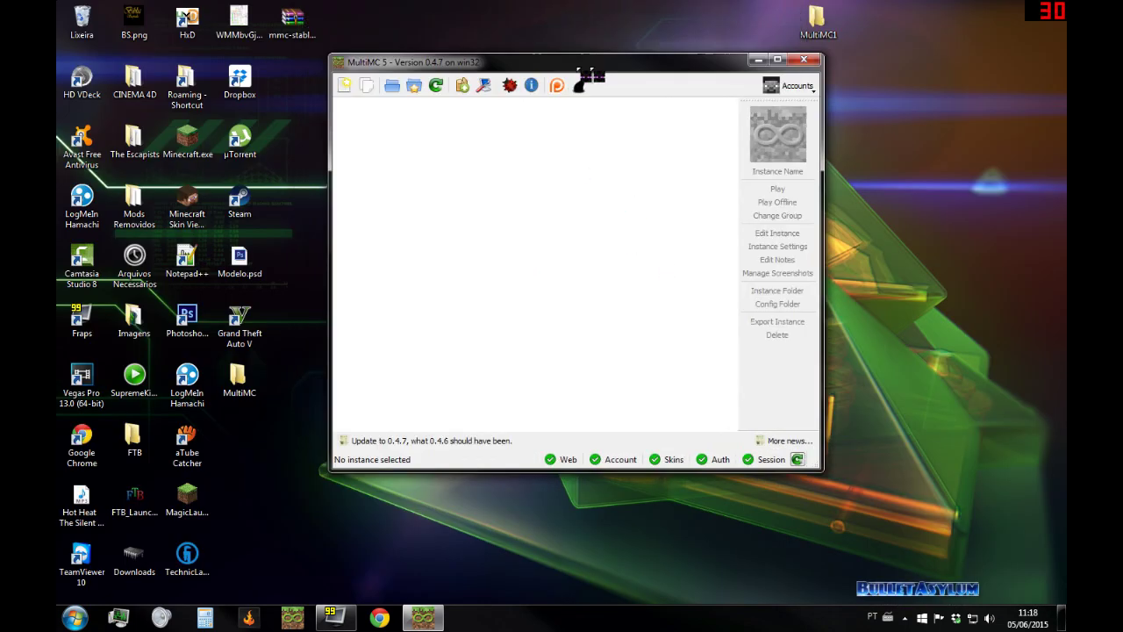
Step: Open the form for adding a Mojang or Minecraft account from account management, and close the settings
{"action": "left_click", "coordinate": [796, 88]}
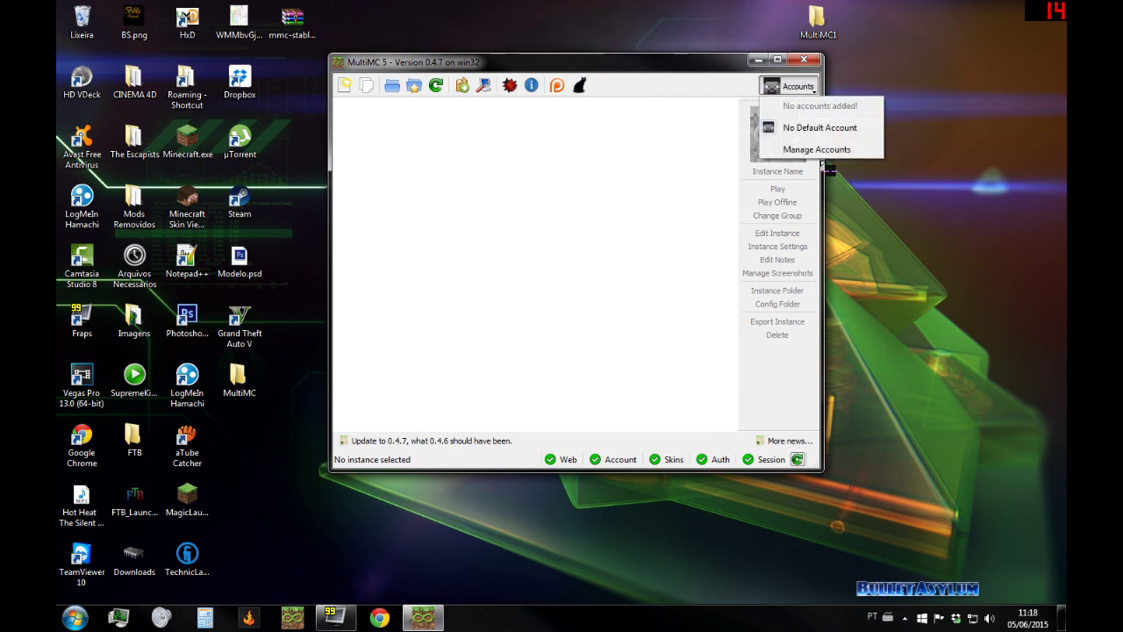
{"action": "left_click", "coordinate": [816, 151]}
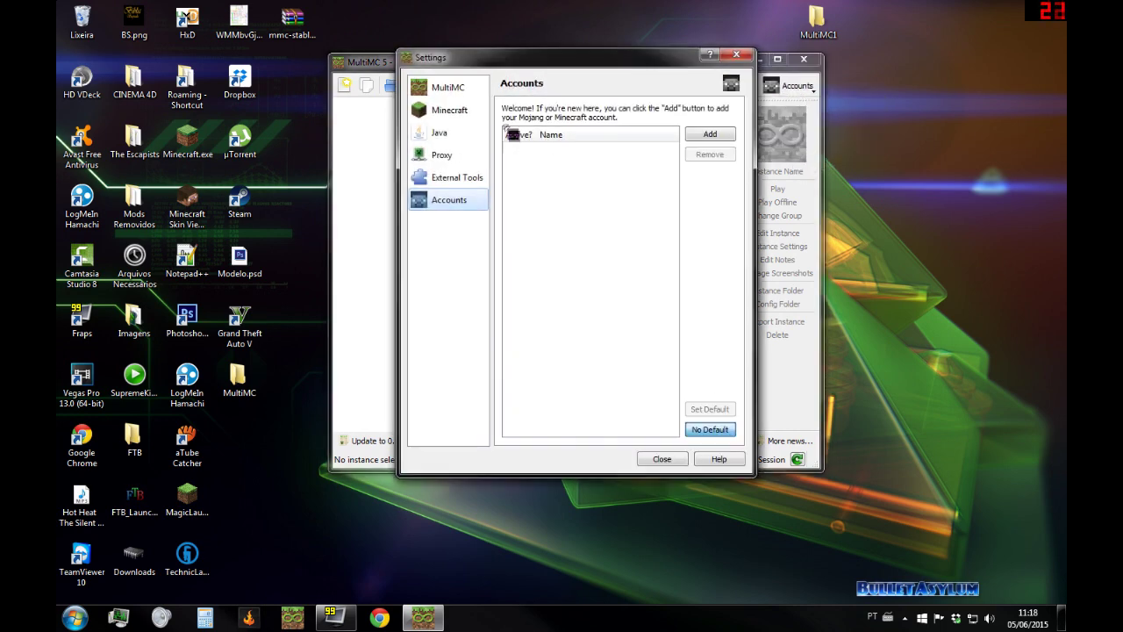
{"action": "left_click", "coordinate": [709, 134]}
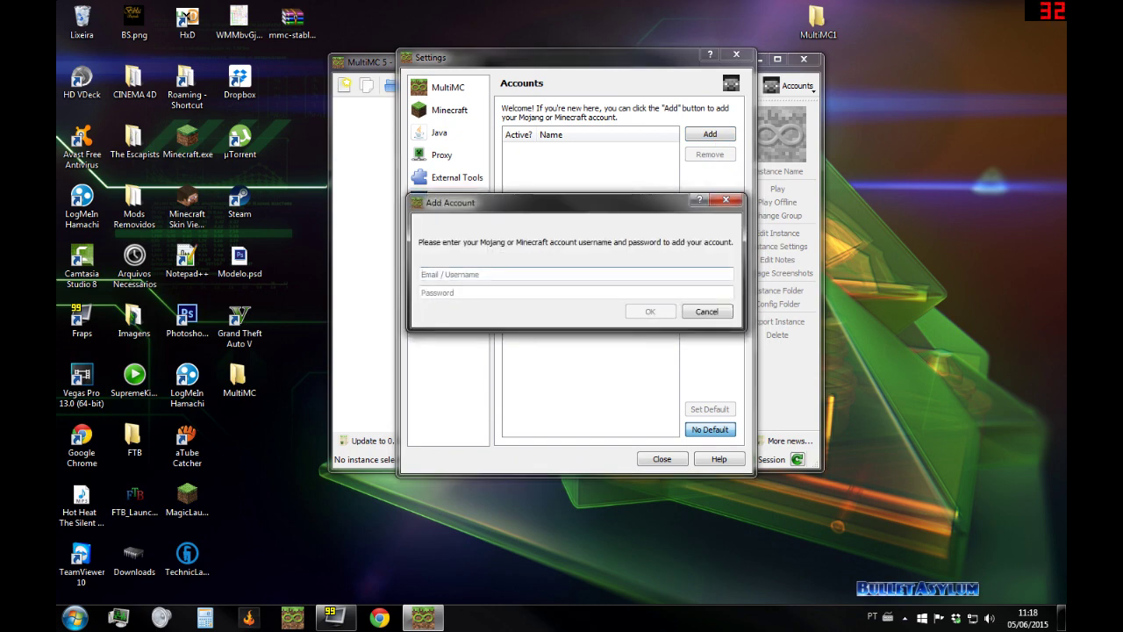
{"action": "key", "text": "Escape"}
{"action": "key", "text": "Escape"}
Step: Maximize the MultiMC window and start a new instance named MC Indústrial
{"action": "left_click", "coordinate": [776, 59]}
{"action": "left_click_drag", "start_coordinate": [753, 121], "coordinate": [988, 29]}
{"action": "left_click_drag", "start_coordinate": [938, 3], "coordinate": [247, 80]}
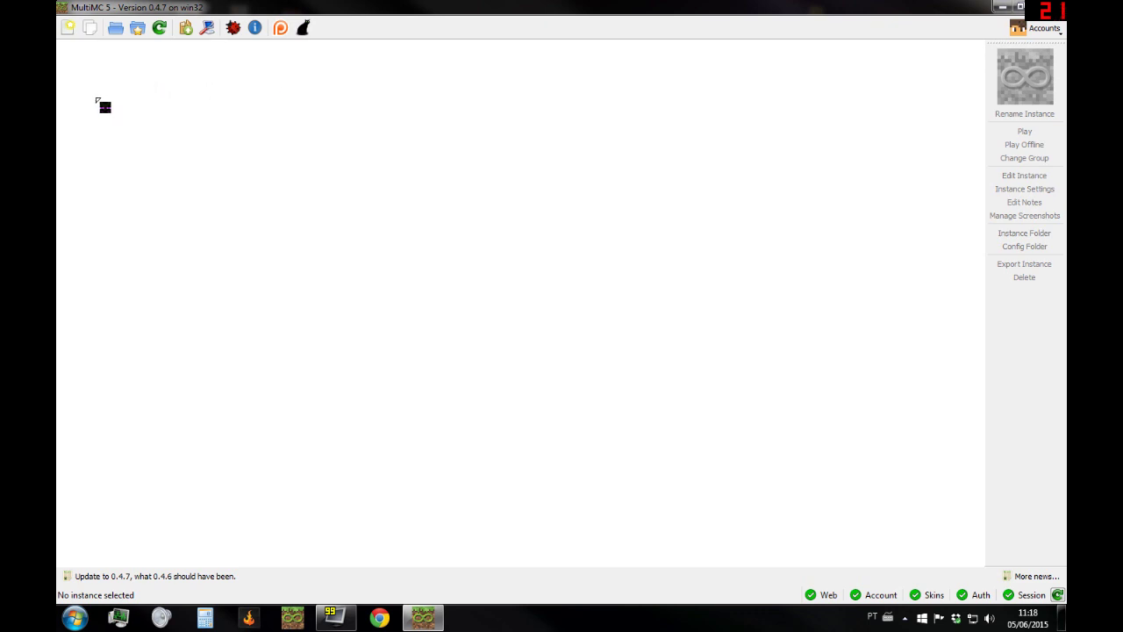
{"action": "left_click", "coordinate": [69, 32]}
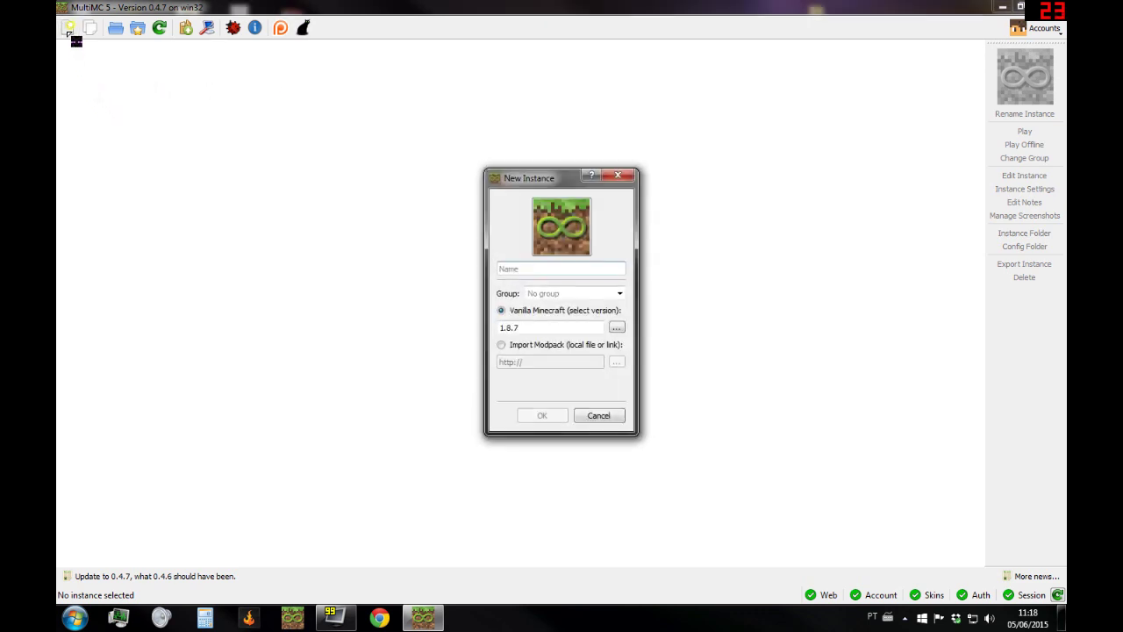
{"action": "left_click", "coordinate": [618, 175]}
{"action": "right_click", "coordinate": [343, 183]}
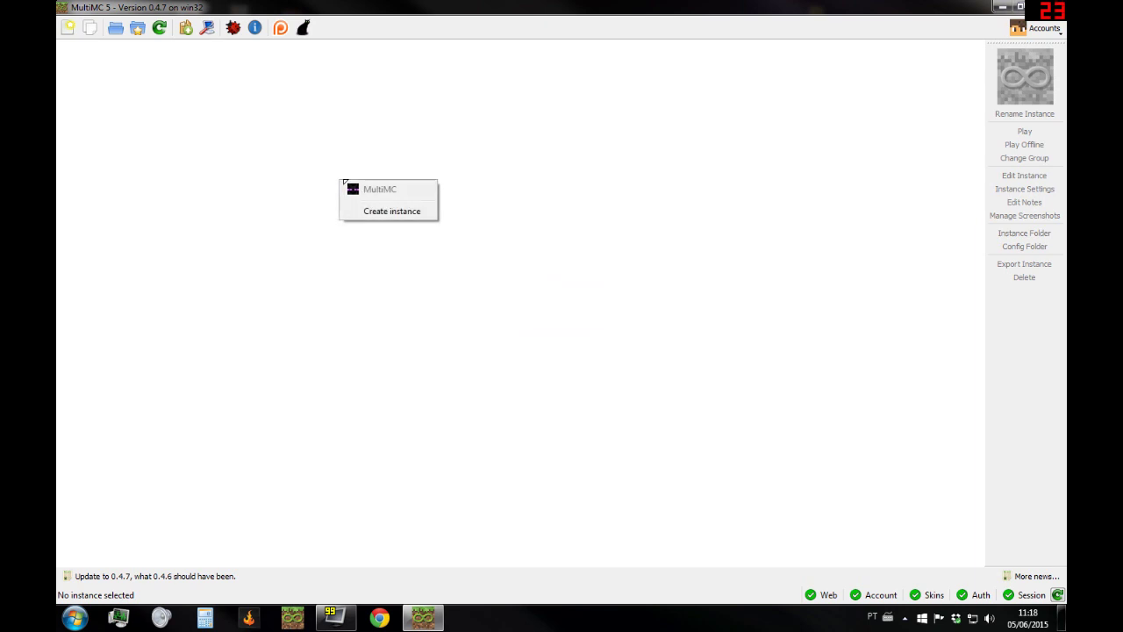
{"action": "left_click", "coordinate": [404, 213]}
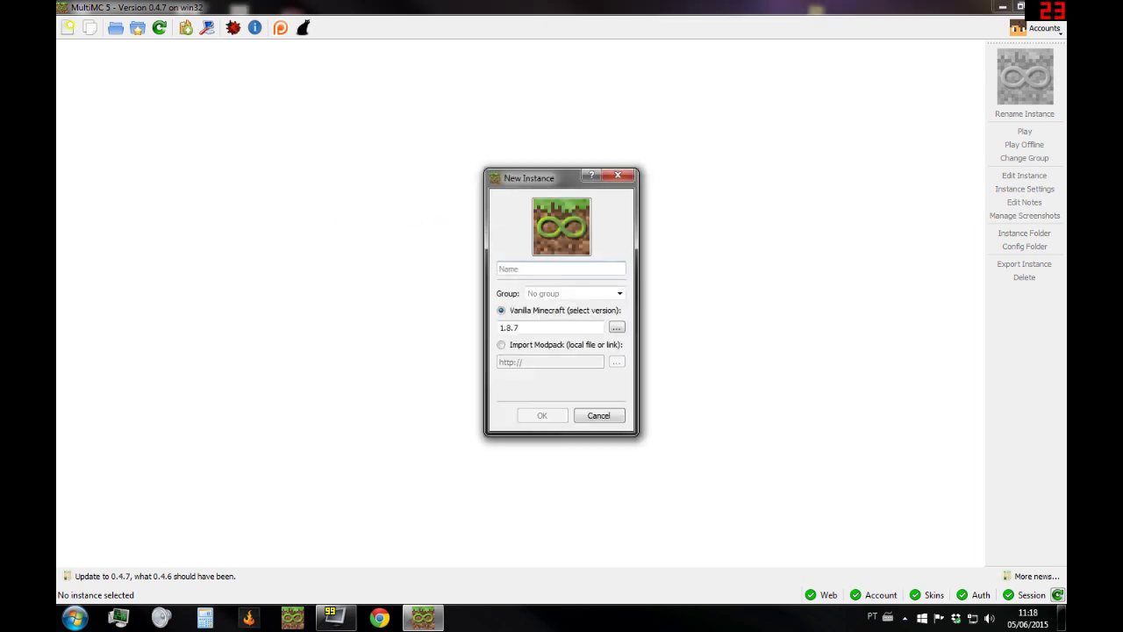
{"action": "type", "text": "Mi"}
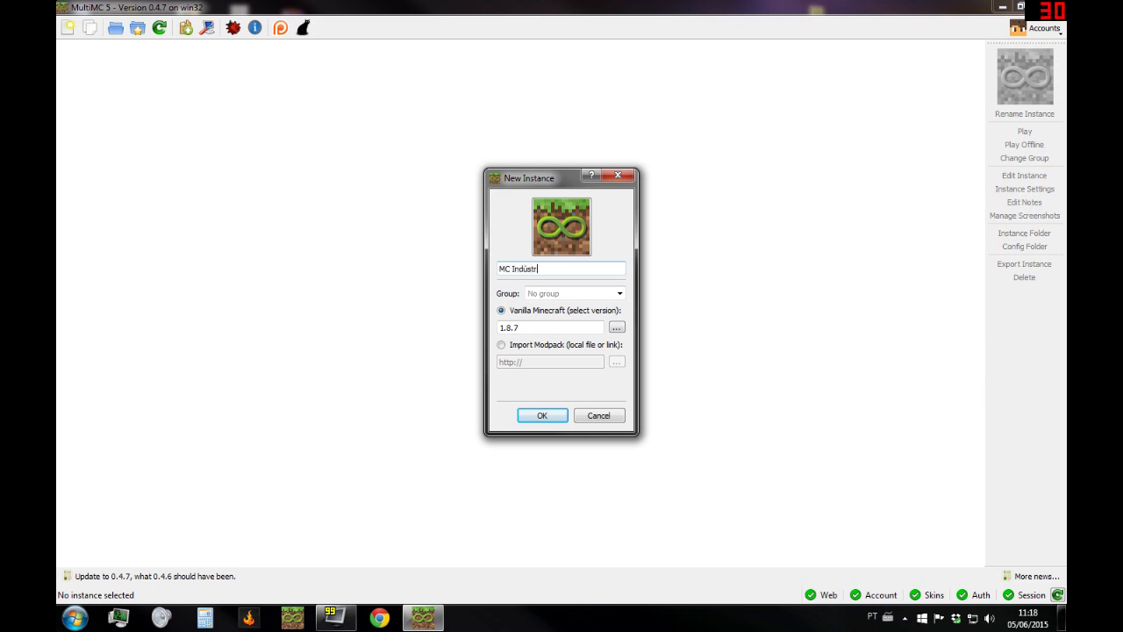
Step: Set the new instance's icon to skeleton and choose importing a modpack as its source
{"action": "left_click", "coordinate": [569, 233]}
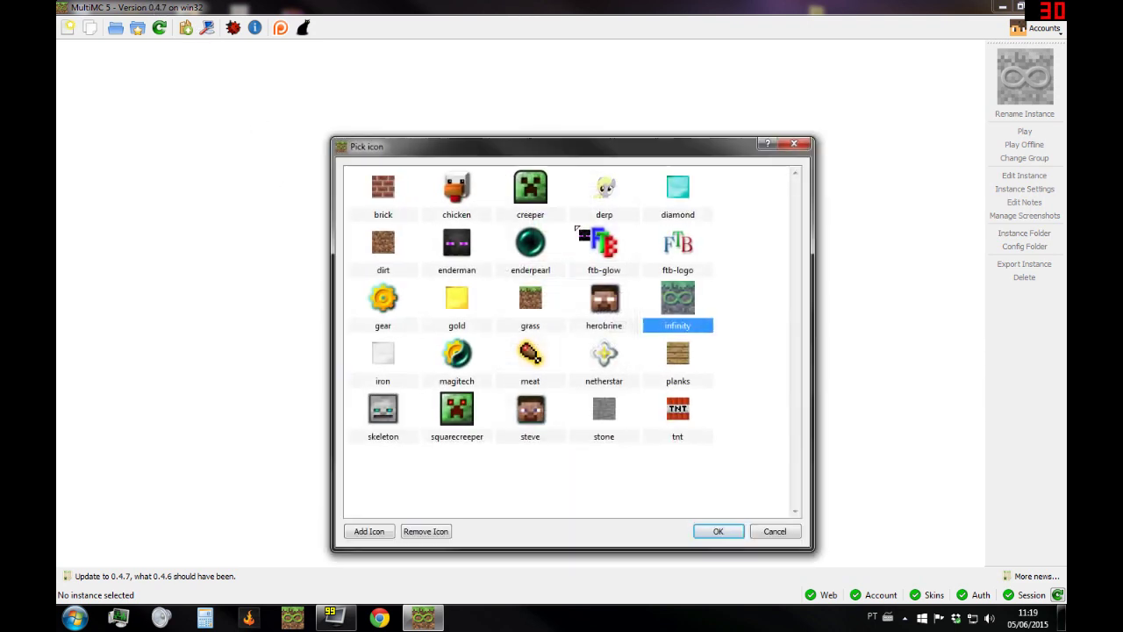
{"action": "left_click", "coordinate": [798, 145]}
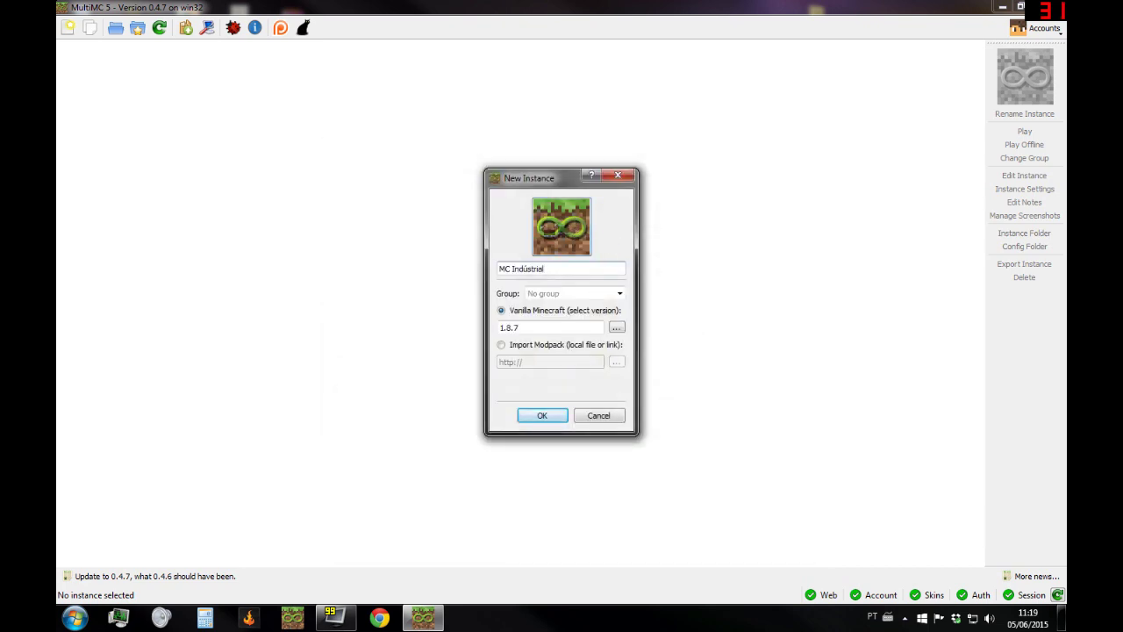
{"action": "left_click", "coordinate": [550, 233]}
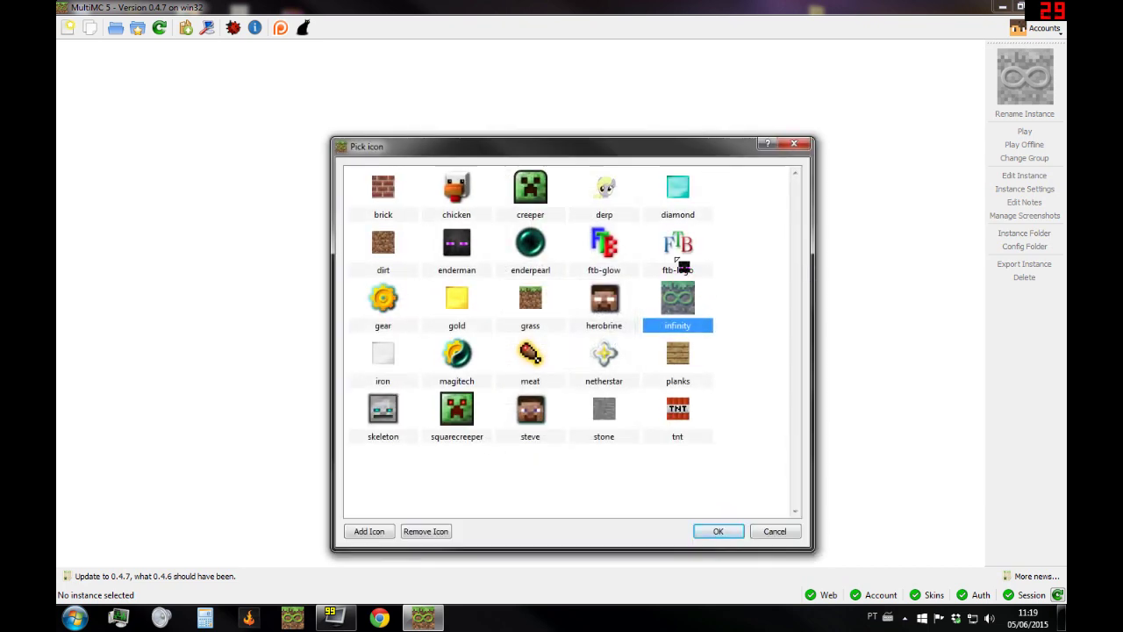
{"action": "double_click", "coordinate": [683, 267]}
{"action": "left_click", "coordinate": [568, 226]}
{"action": "double_click", "coordinate": [386, 423]}
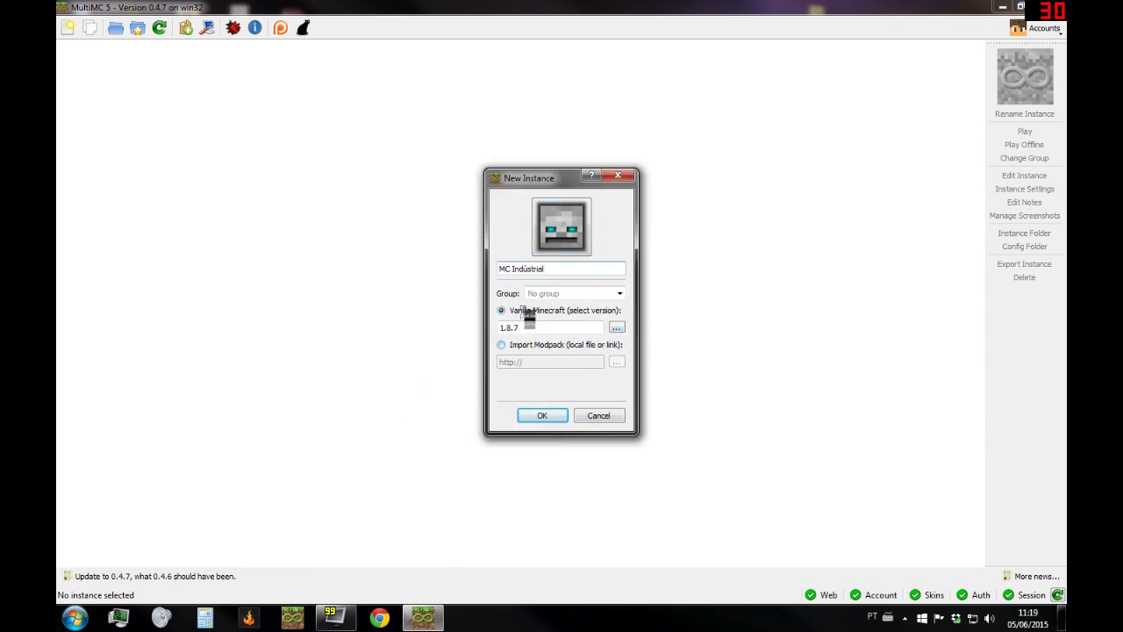
{"action": "left_click", "coordinate": [537, 344]}
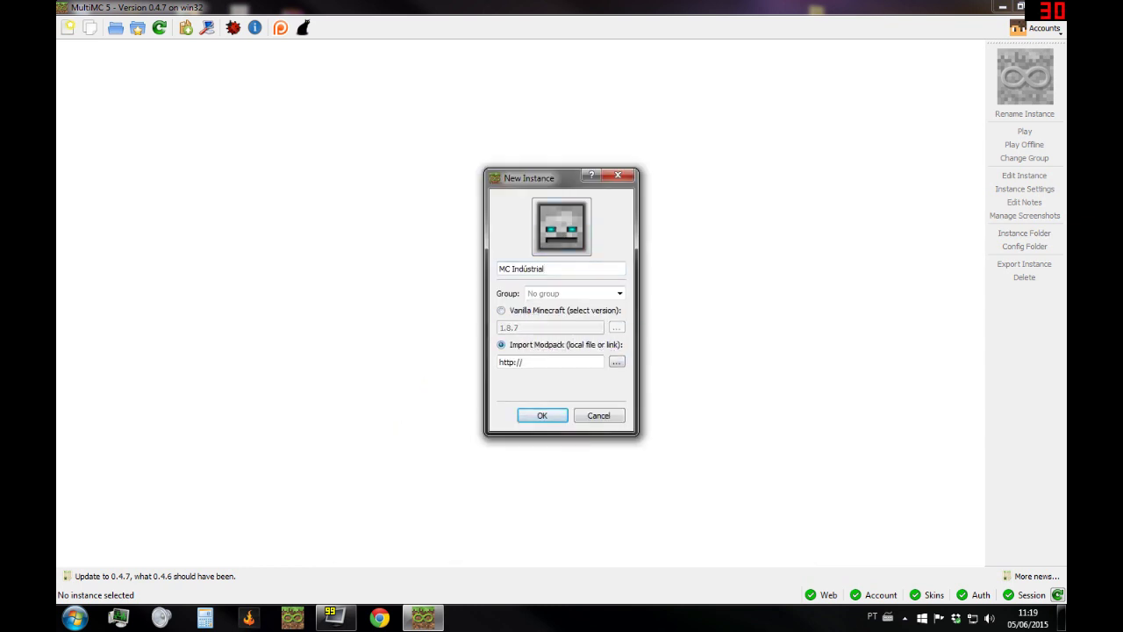
Step: Switch the new instance's source to vanilla Minecraft, select version 1.7.10, and create the instance
{"action": "left_click_drag", "start_coordinate": [468, 361], "coordinate": [513, 322]}
{"action": "left_click", "coordinate": [506, 312]}
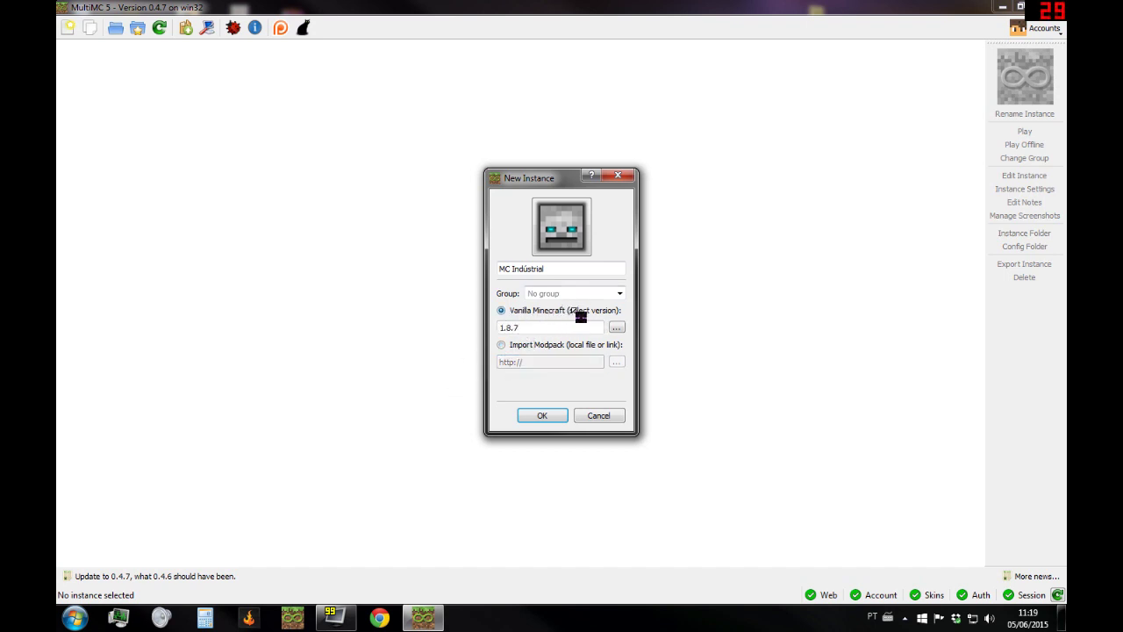
{"action": "left_click_drag", "start_coordinate": [576, 323], "coordinate": [567, 310]}
{"action": "left_click", "coordinate": [616, 327]}
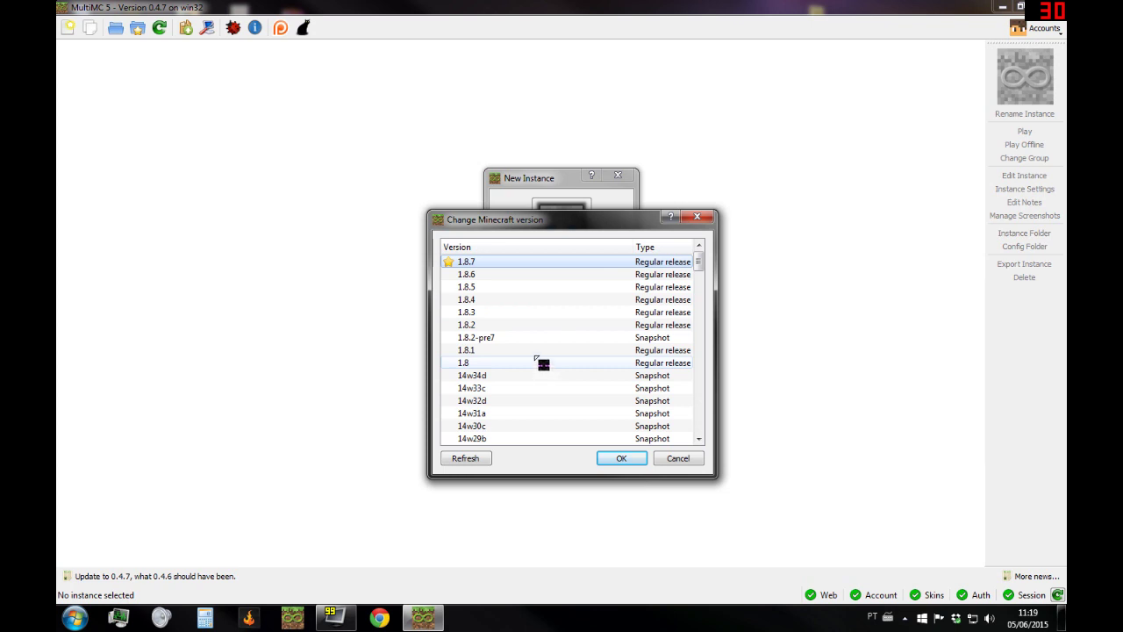
{"action": "scroll", "coordinate": [536, 360], "scroll_direction": "down", "scroll_amount": 1}
{"action": "scroll", "coordinate": [497, 350], "scroll_direction": "down", "scroll_amount": 5}
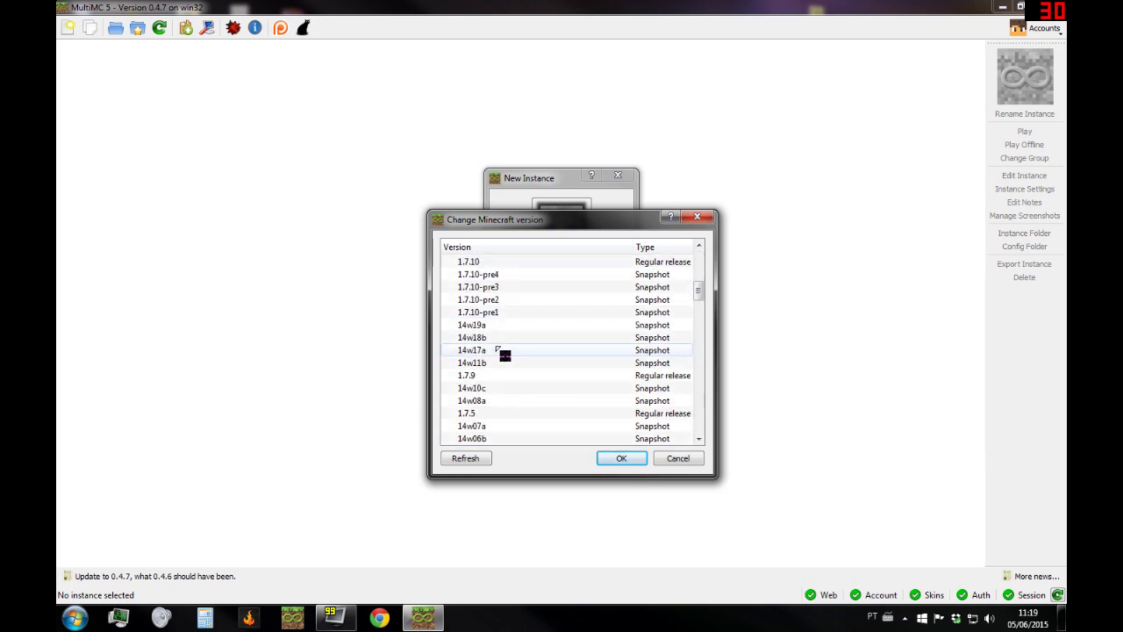
{"action": "scroll", "coordinate": [497, 350], "scroll_direction": "up", "scroll_amount": 1}
{"action": "left_click", "coordinate": [498, 301]}
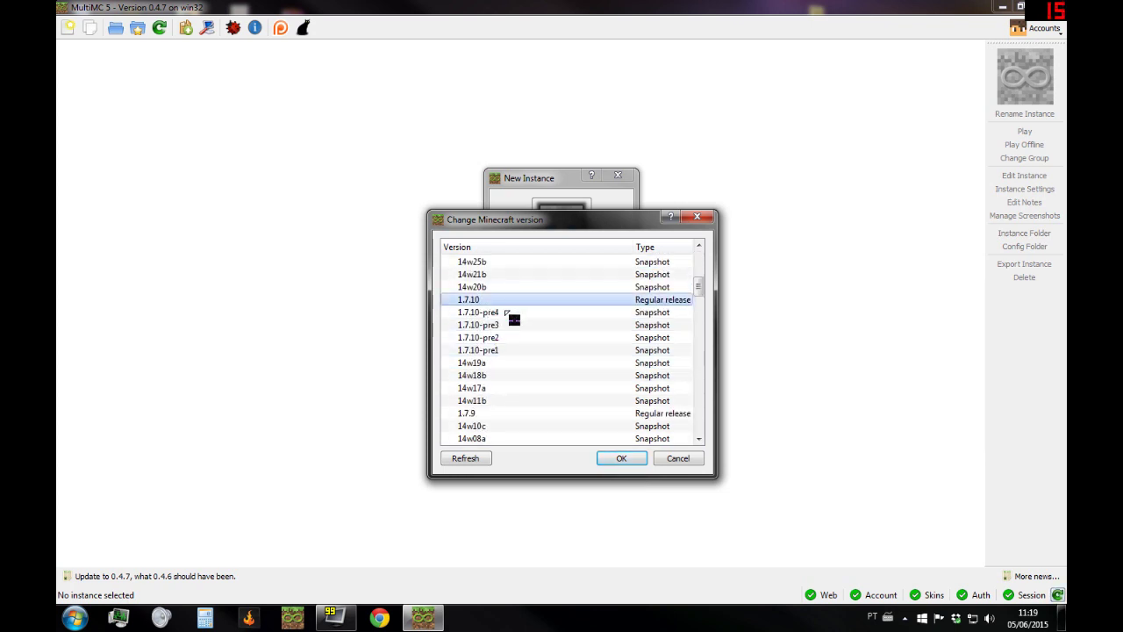
{"action": "left_click", "coordinate": [615, 460]}
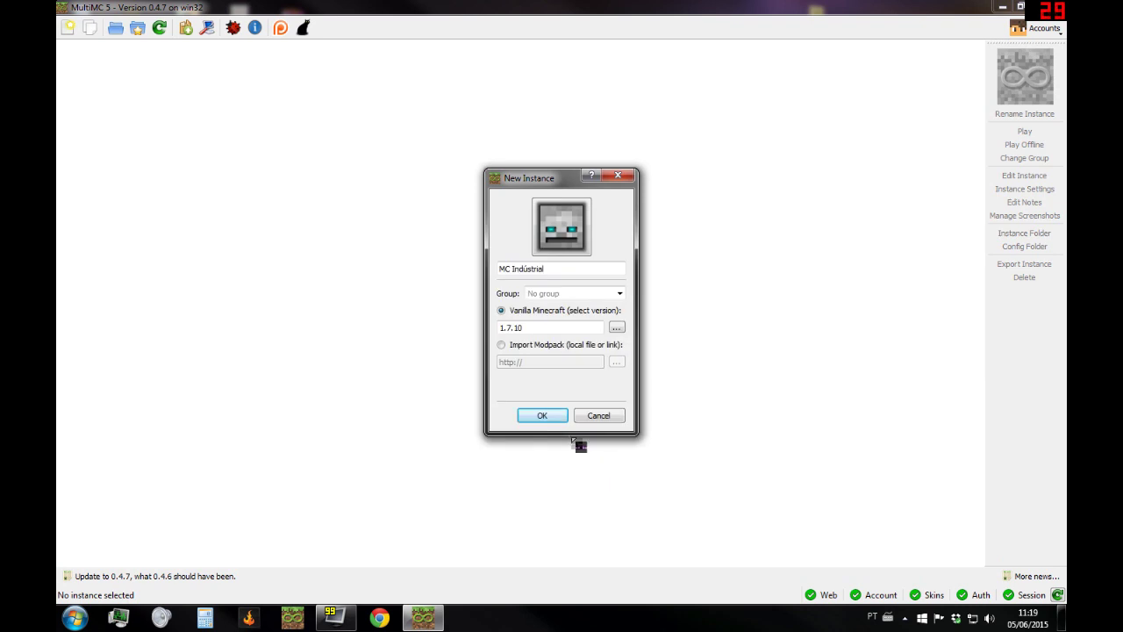
{"action": "left_click", "coordinate": [550, 417]}
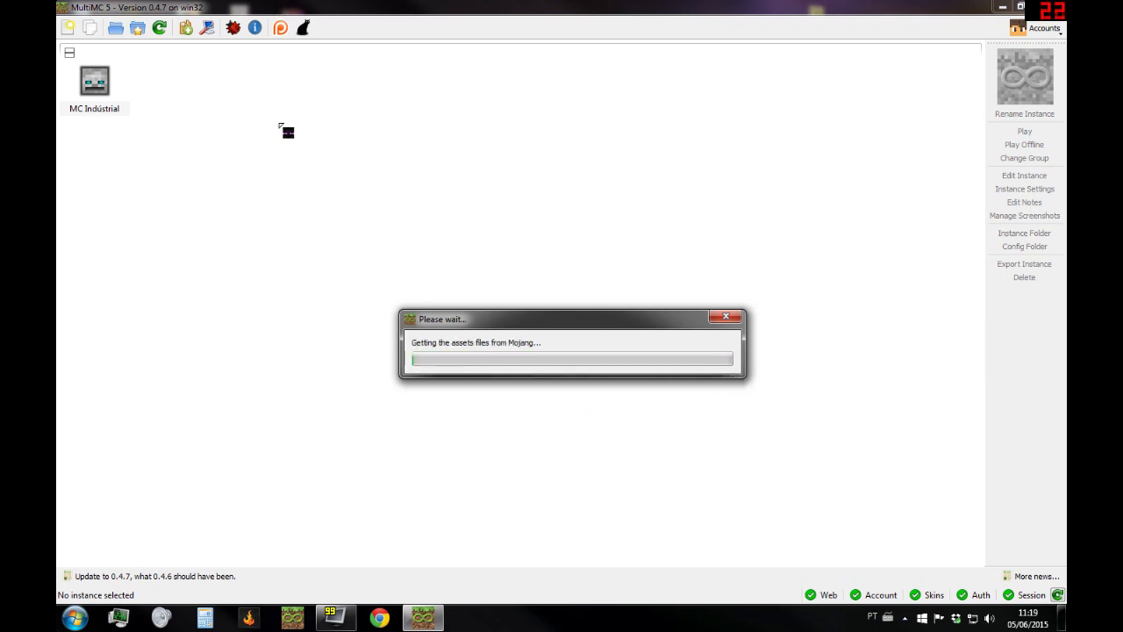
{"action": "left_click_drag", "start_coordinate": [514, 322], "coordinate": [451, 336]}
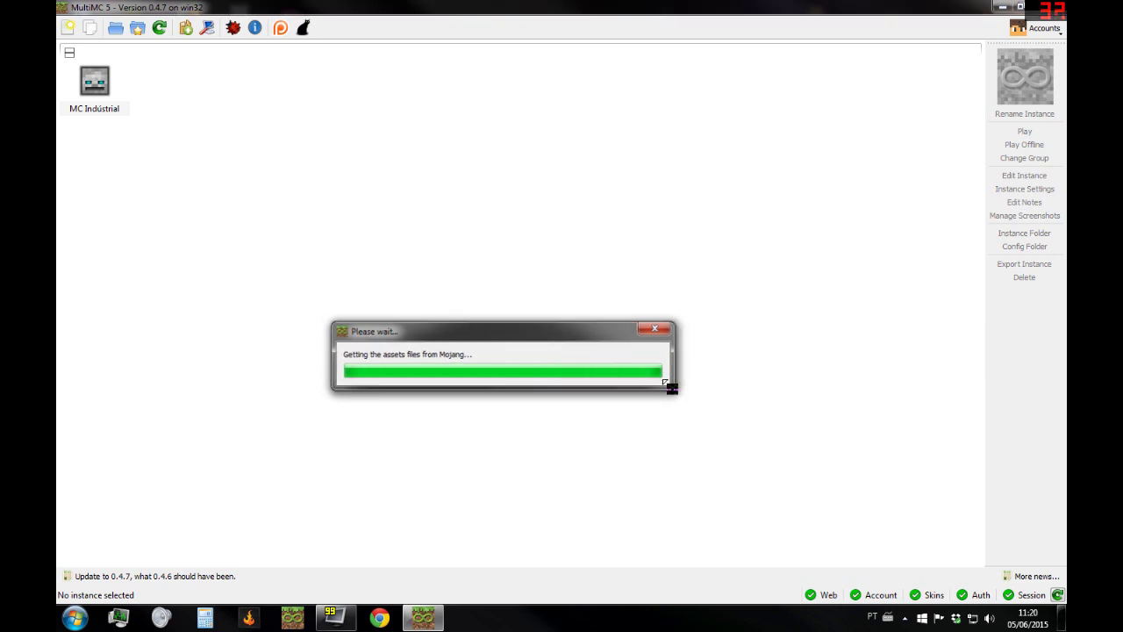
Step: In the global Java settings, set the maximum memory allocation to 4096 MB and PermGen to 400 MB
{"action": "left_click", "coordinate": [88, 90]}
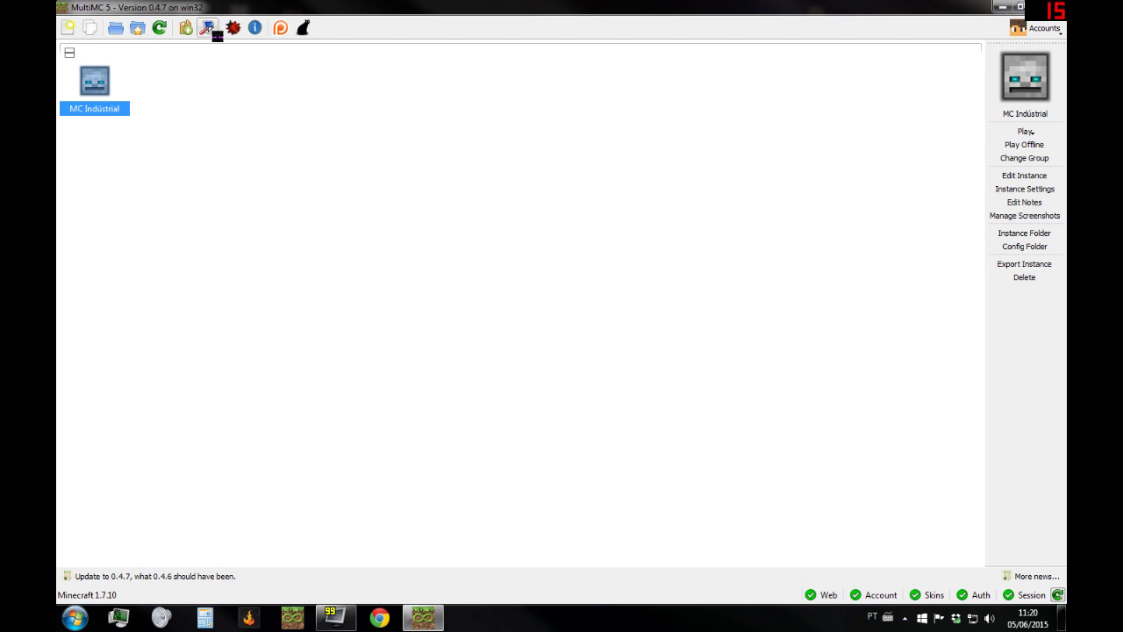
{"action": "left_click", "coordinate": [208, 28]}
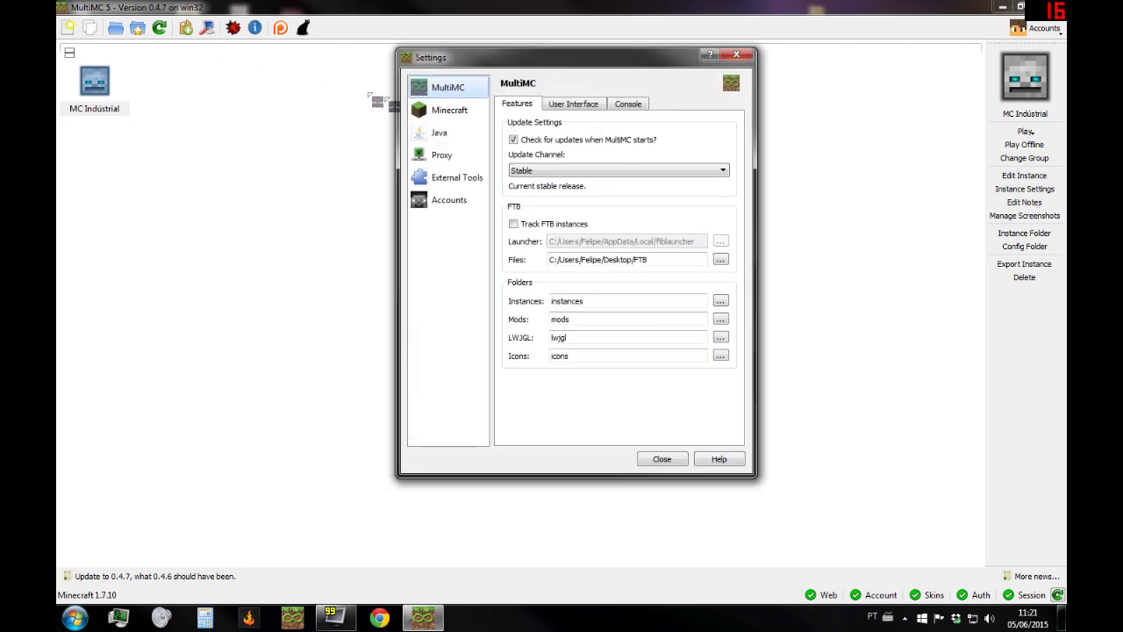
{"action": "left_click", "coordinate": [441, 133]}
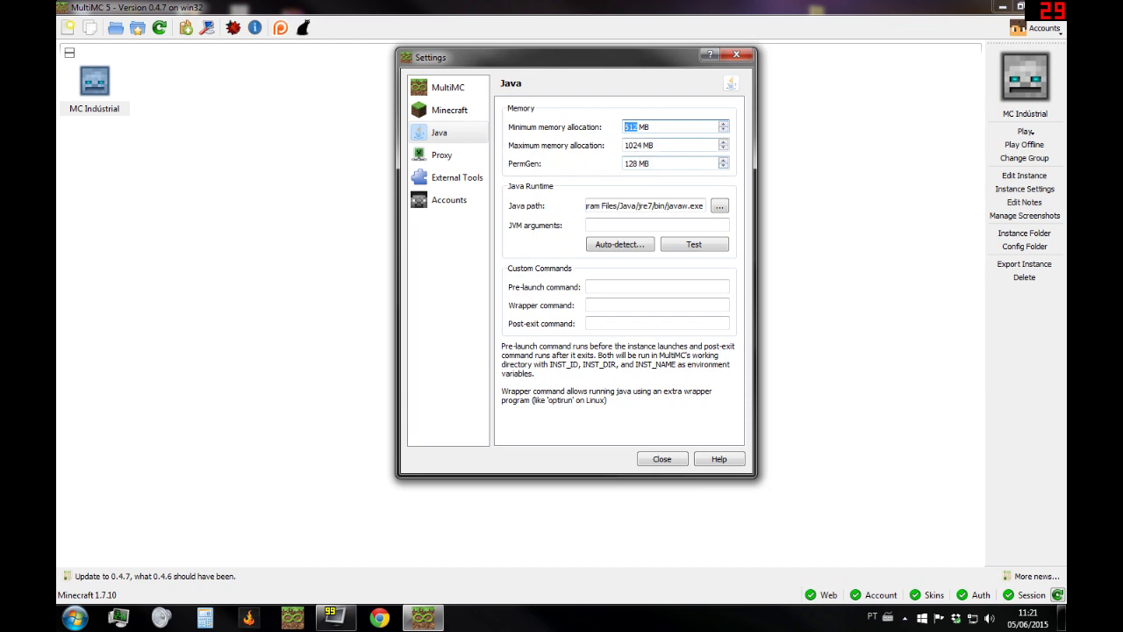
{"action": "key", "text": "Tab"}
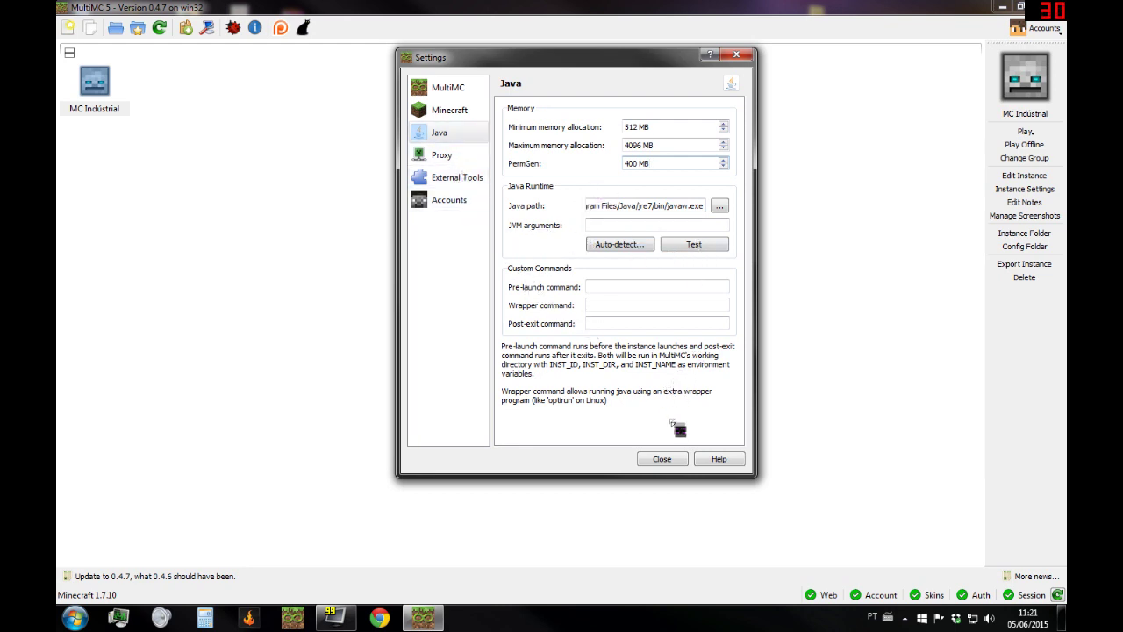
Step: Review the Minecraft, MultiMC, Proxy, External Tools, Accounts and Java settings pages, and close the settings
{"action": "left_click", "coordinate": [452, 112]}
{"action": "left_click", "coordinate": [440, 89]}
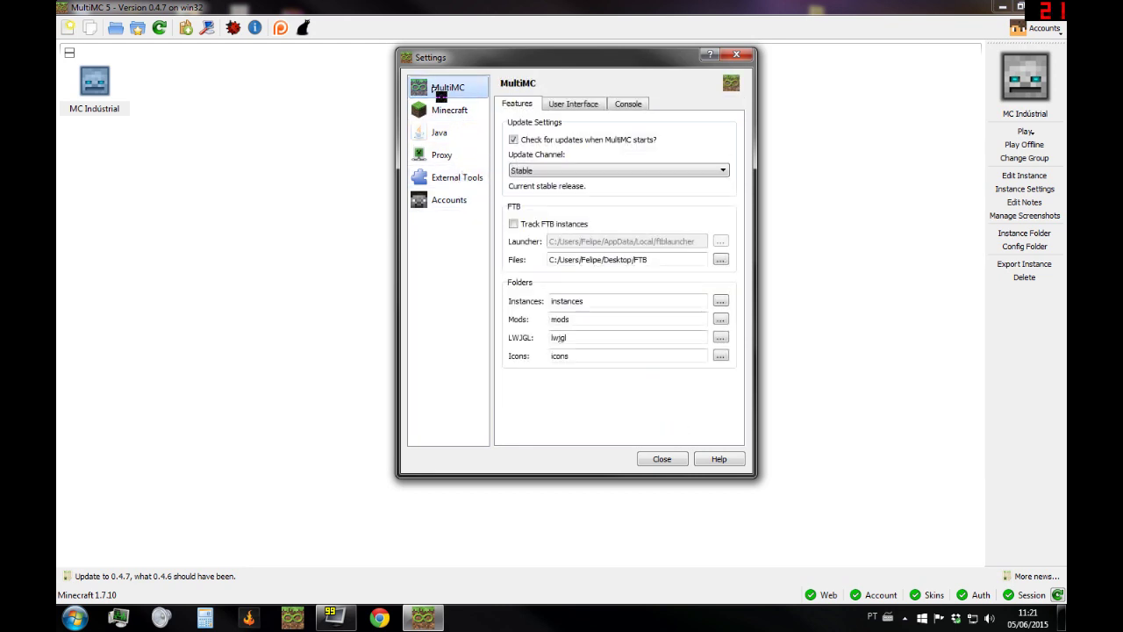
{"action": "left_click", "coordinate": [443, 156]}
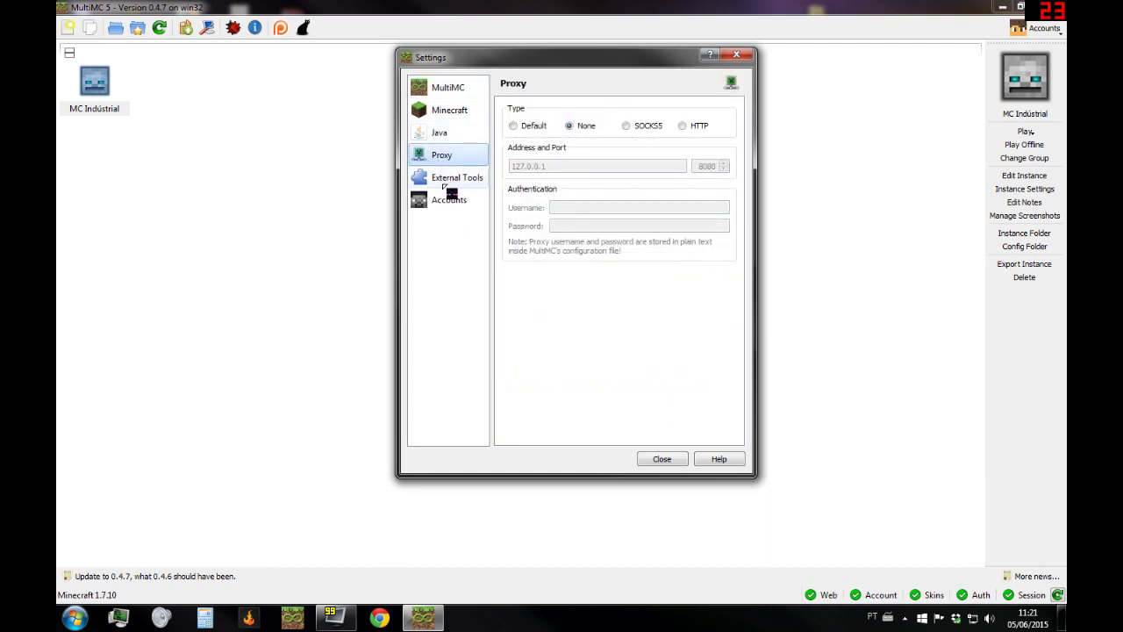
{"action": "left_click", "coordinate": [444, 181]}
{"action": "left_click", "coordinate": [447, 200]}
{"action": "left_click", "coordinate": [442, 153]}
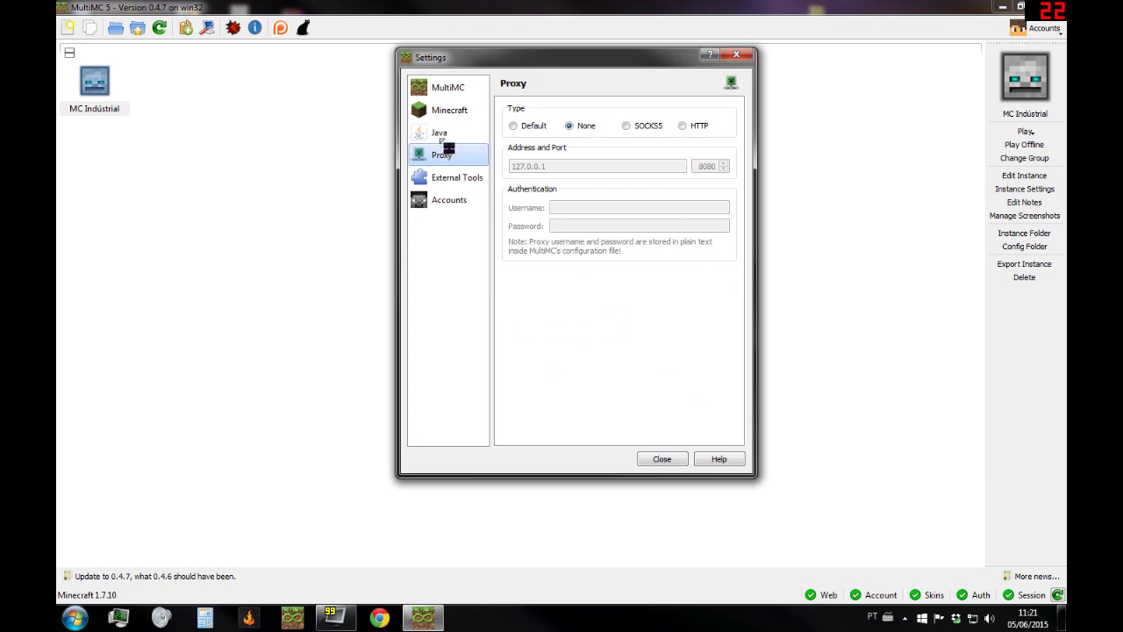
{"action": "left_click", "coordinate": [441, 135]}
{"action": "left_click", "coordinate": [661, 458]}
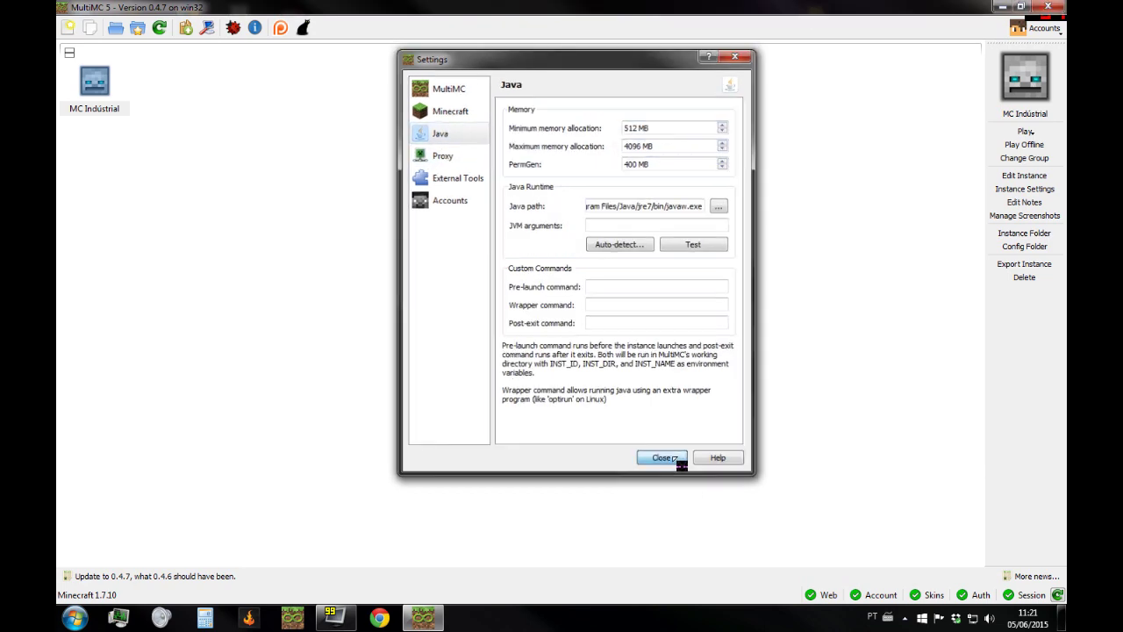
Step: Restore the MultiMC window, launch the MC Indústrial instance as a test, and quit Minecraft from its title screen
{"action": "double_click", "coordinate": [360, 5]}
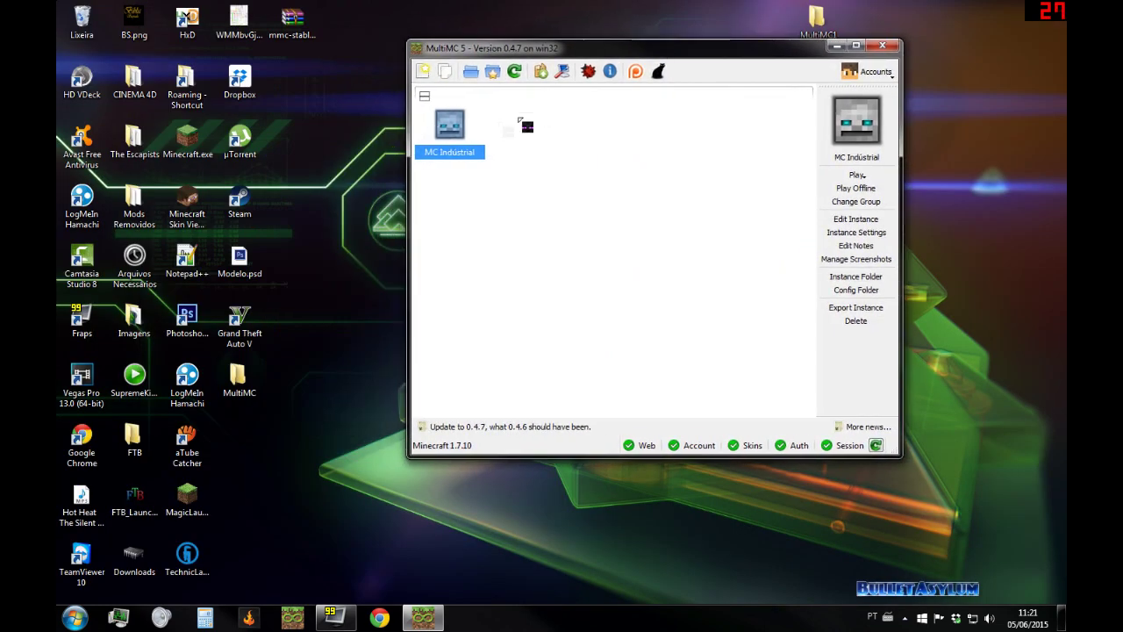
{"action": "double_click", "coordinate": [453, 151]}
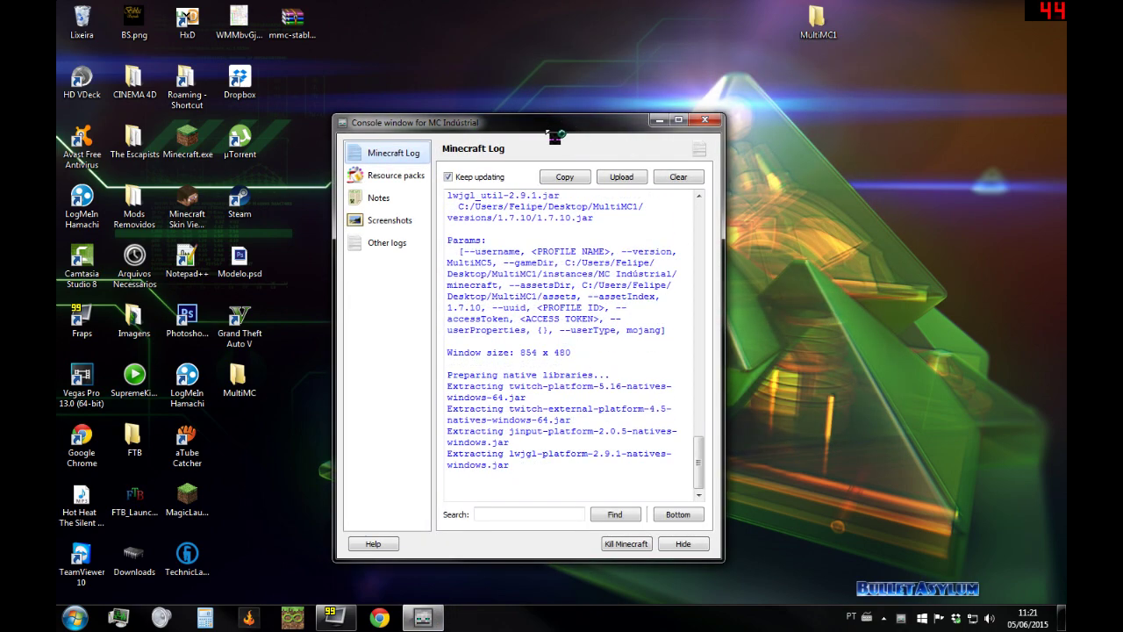
{"action": "left_click_drag", "start_coordinate": [556, 122], "coordinate": [288, 11]}
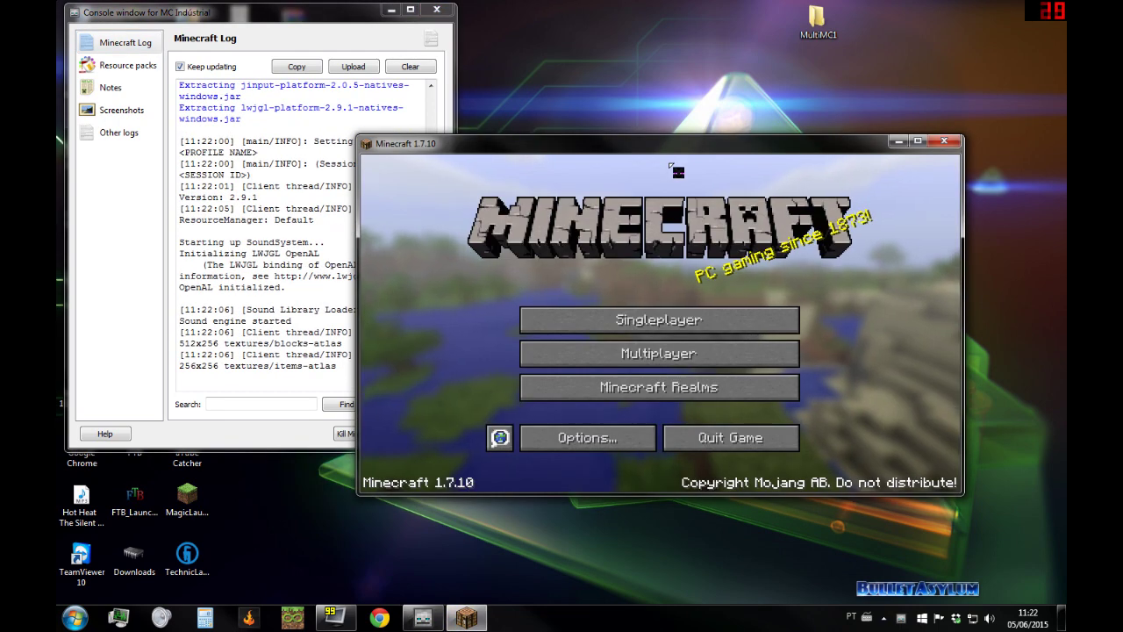
{"action": "left_click", "coordinate": [667, 446]}
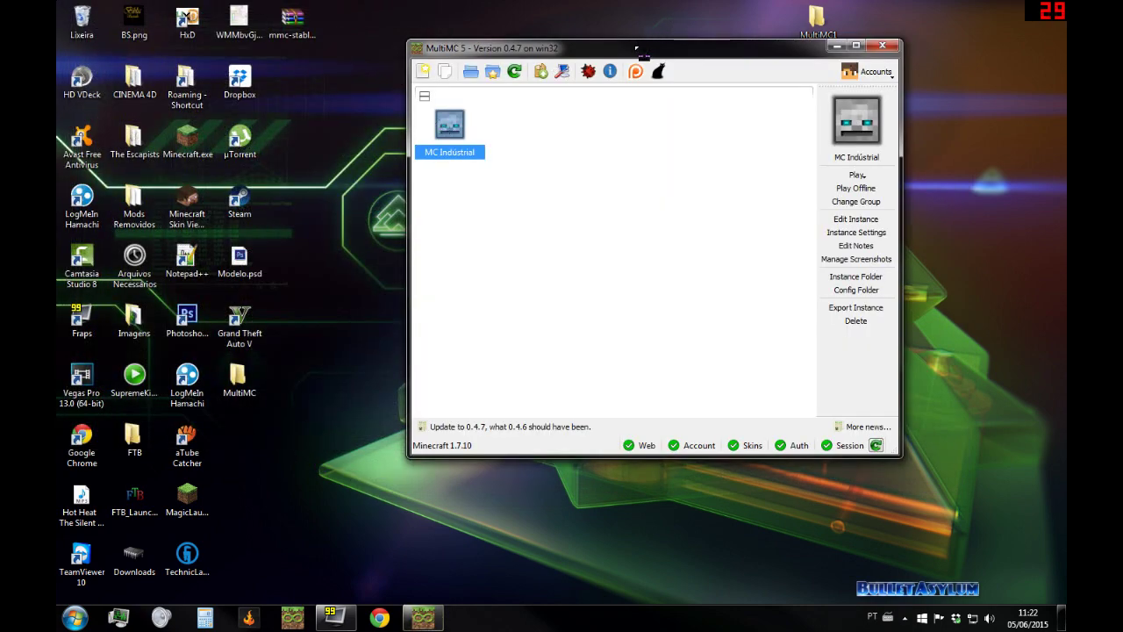
Step: Open the MC Indústrial instance for editing and start installing Forge to load its version list
{"action": "left_click_drag", "start_coordinate": [637, 48], "coordinate": [681, 75]}
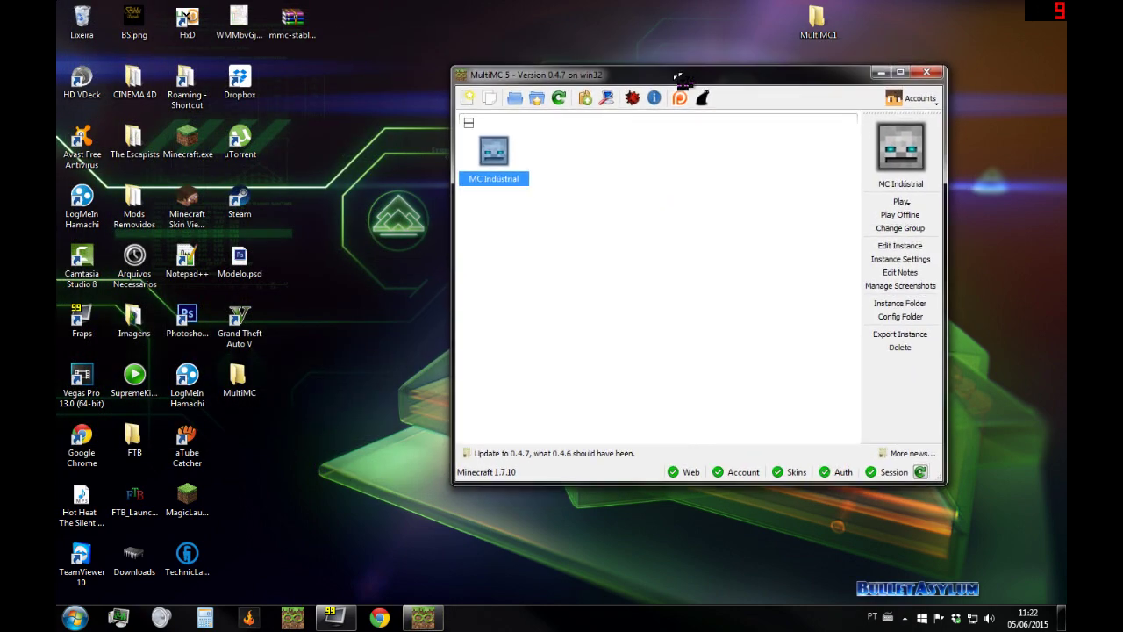
{"action": "right_click", "coordinate": [489, 162]}
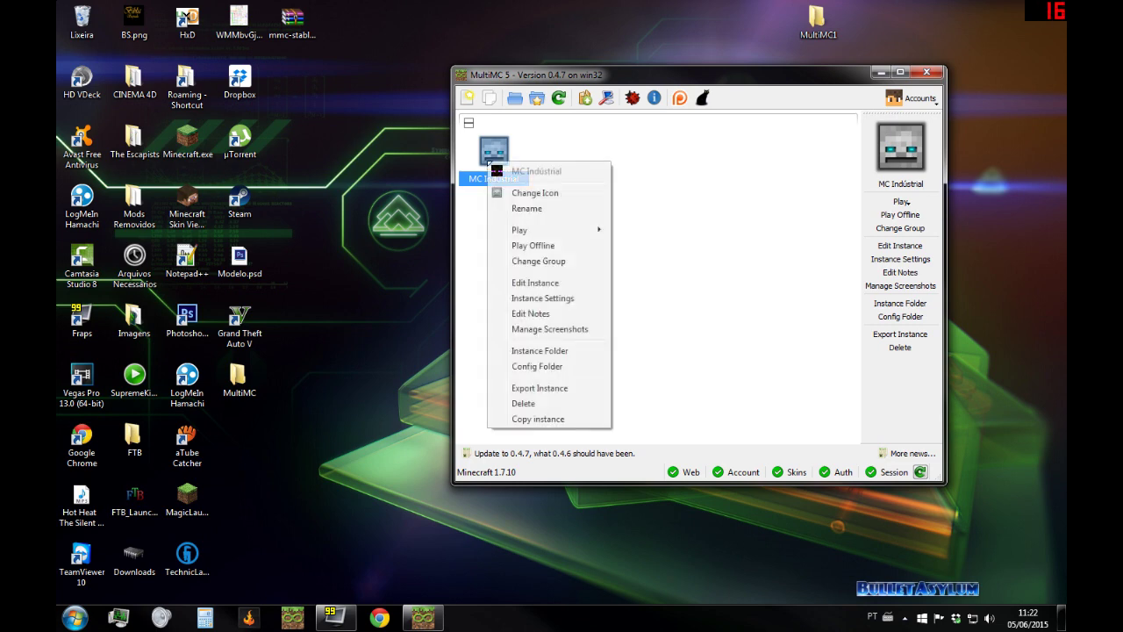
{"action": "left_click", "coordinate": [550, 283]}
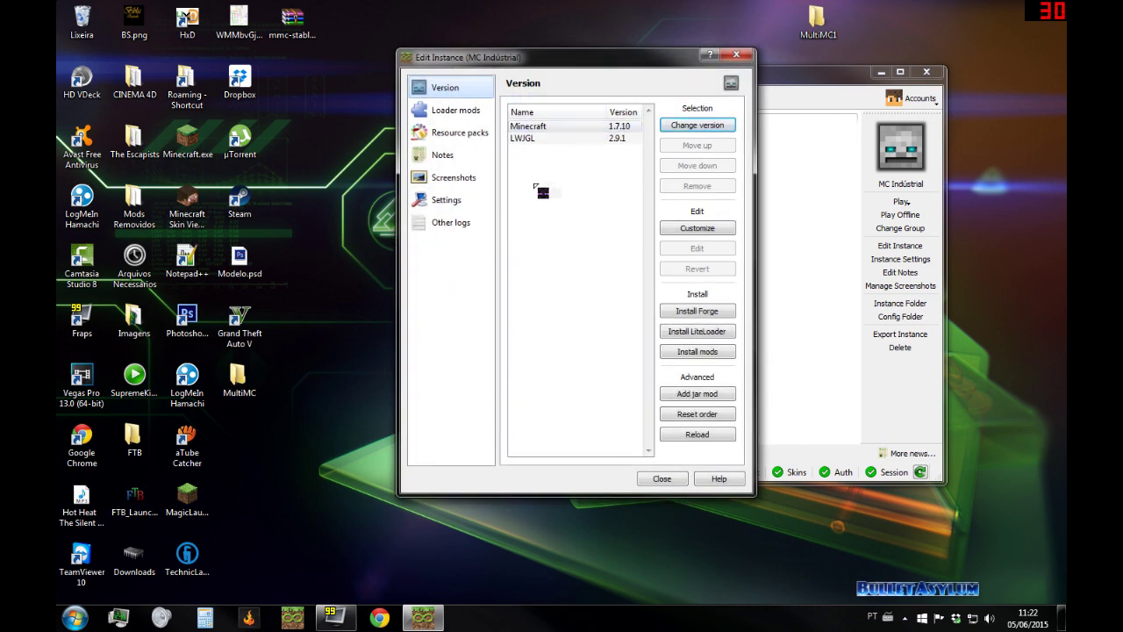
{"action": "left_click", "coordinate": [703, 312]}
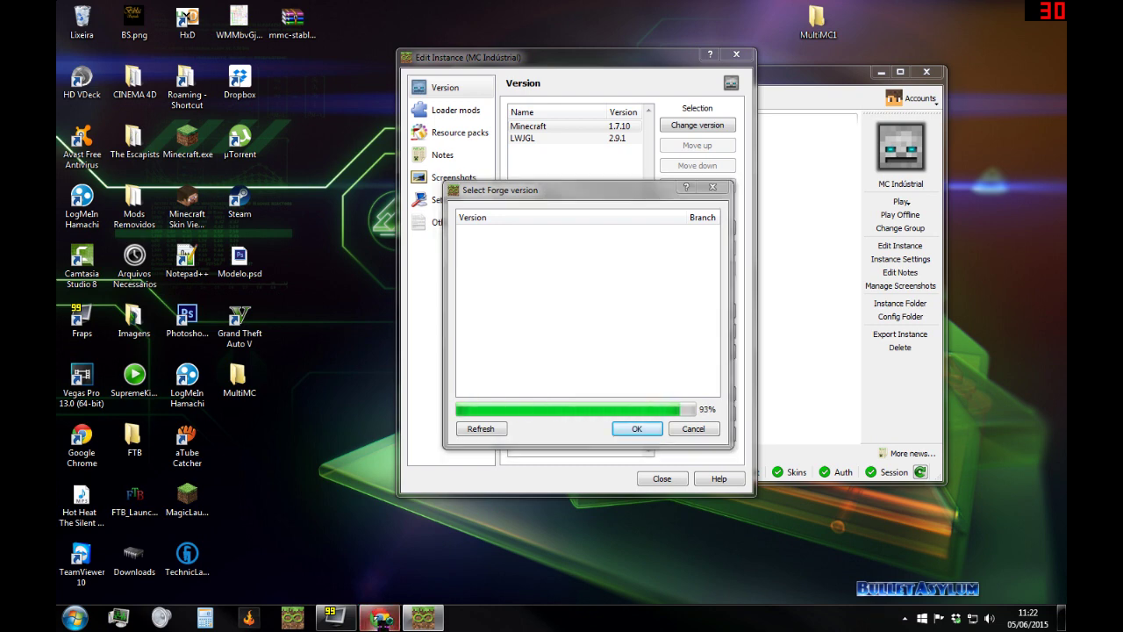
Step: Switch to Chrome and open the Minecraft Forge site at files.minecraftforge.net
{"action": "left_click", "coordinate": [379, 617]}
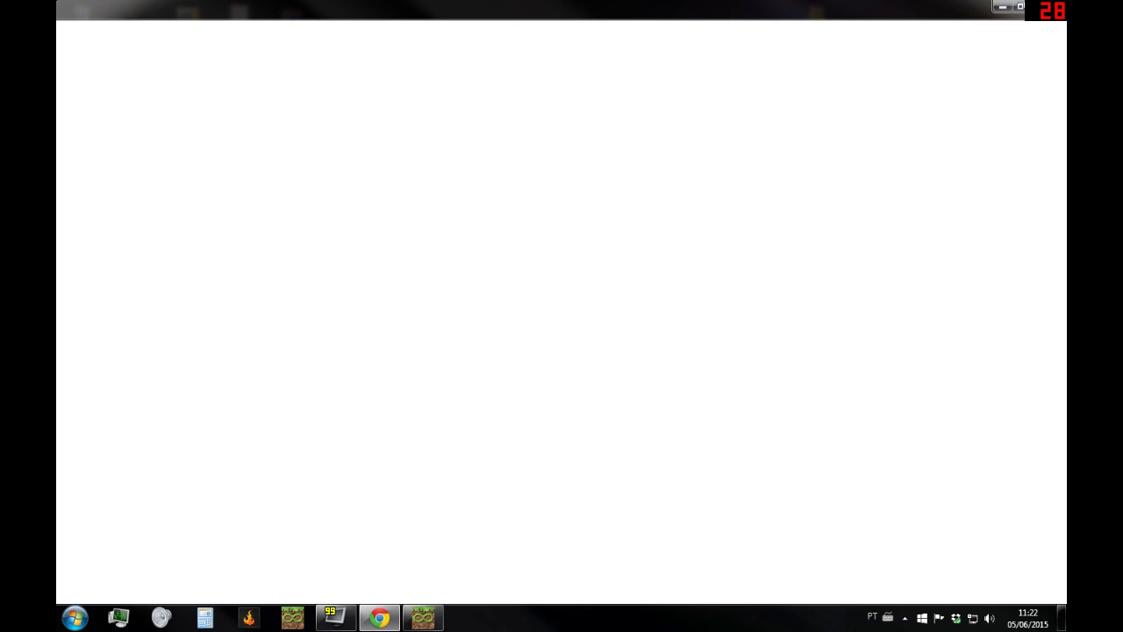
{"action": "type", "text": "fo"}
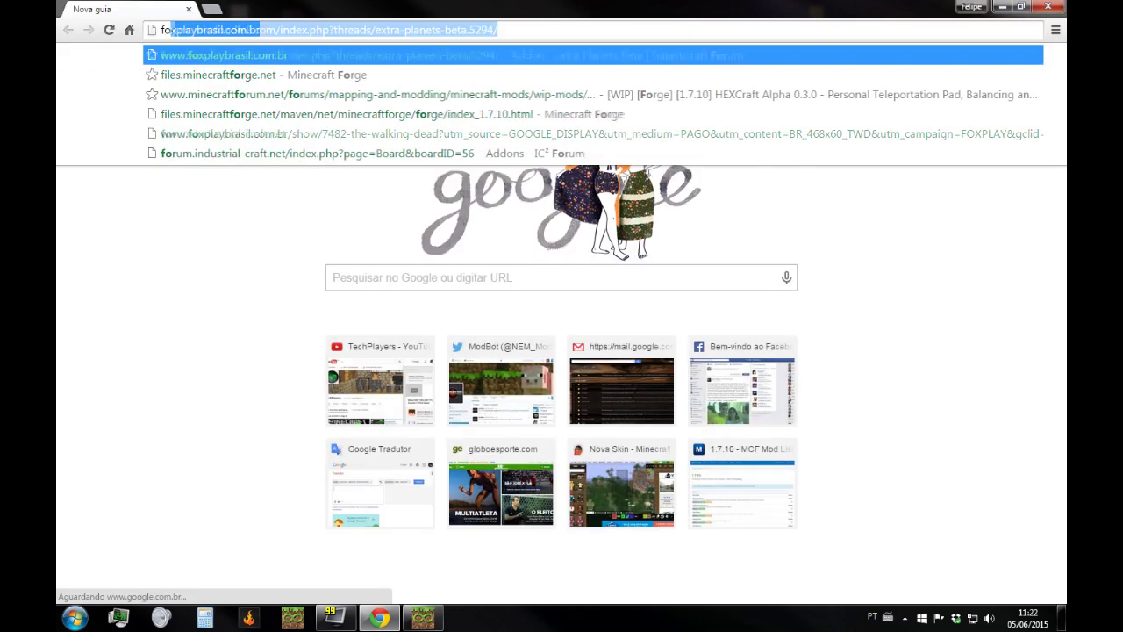
{"action": "type", "text": "rge"}
{"action": "key", "text": "Down"}
{"action": "key", "text": "Return"}
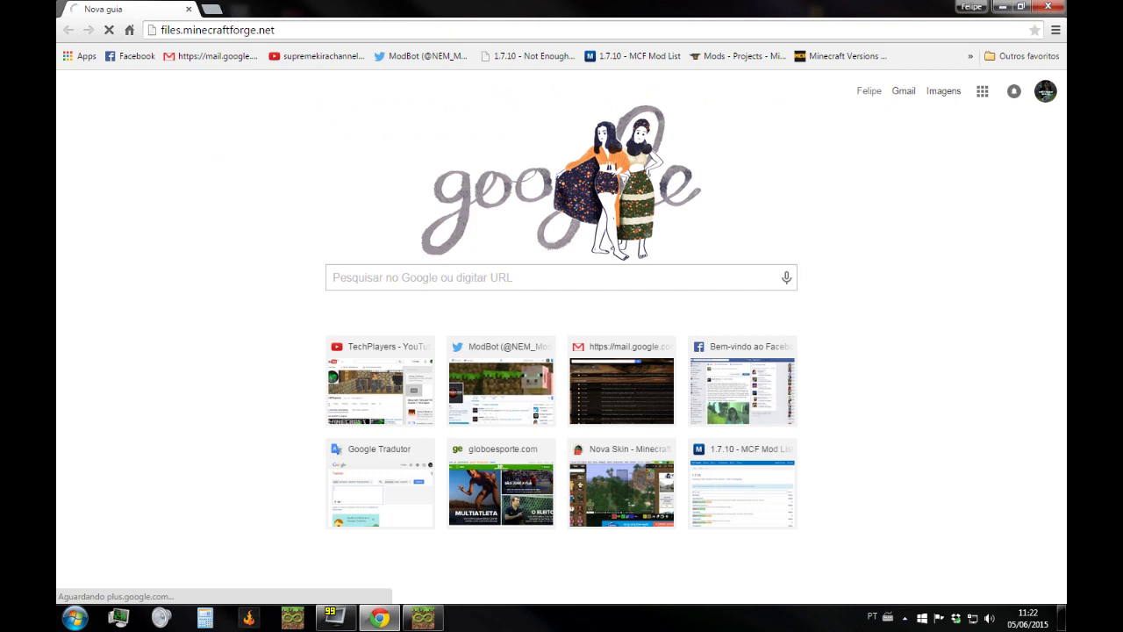
Step: Arrange the browser and the Forge version dialog apart, and browse the available Forge versions up to the newest
{"action": "key", "text": "super+Down"}
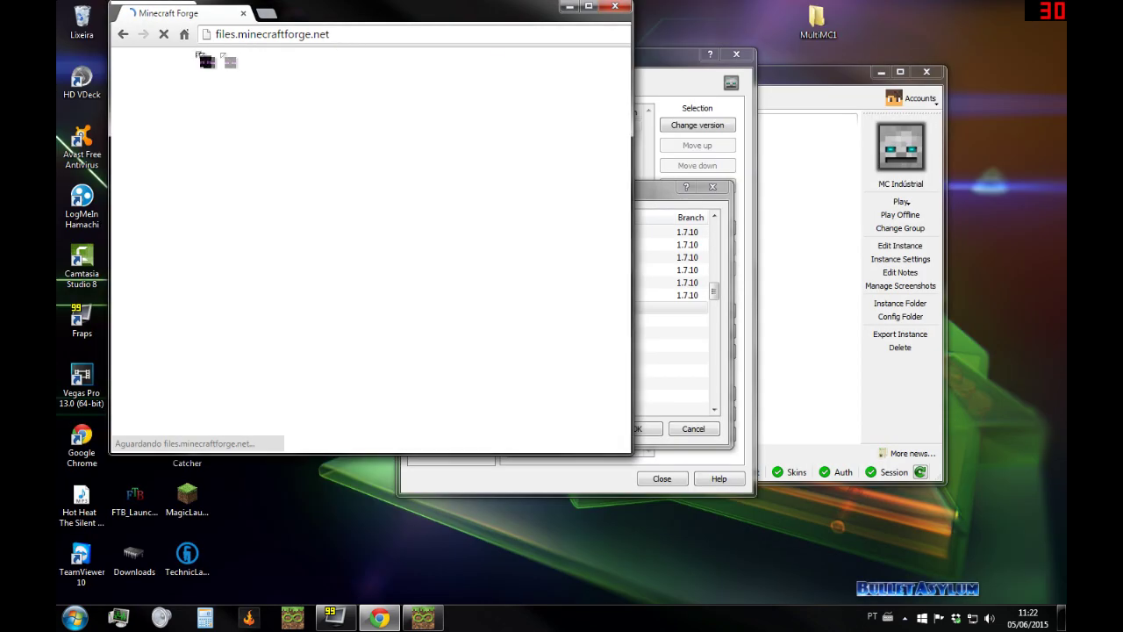
{"action": "left_click_drag", "start_coordinate": [368, 12], "coordinate": [133, 67]}
{"action": "left_click_drag", "start_coordinate": [614, 187], "coordinate": [708, 187]}
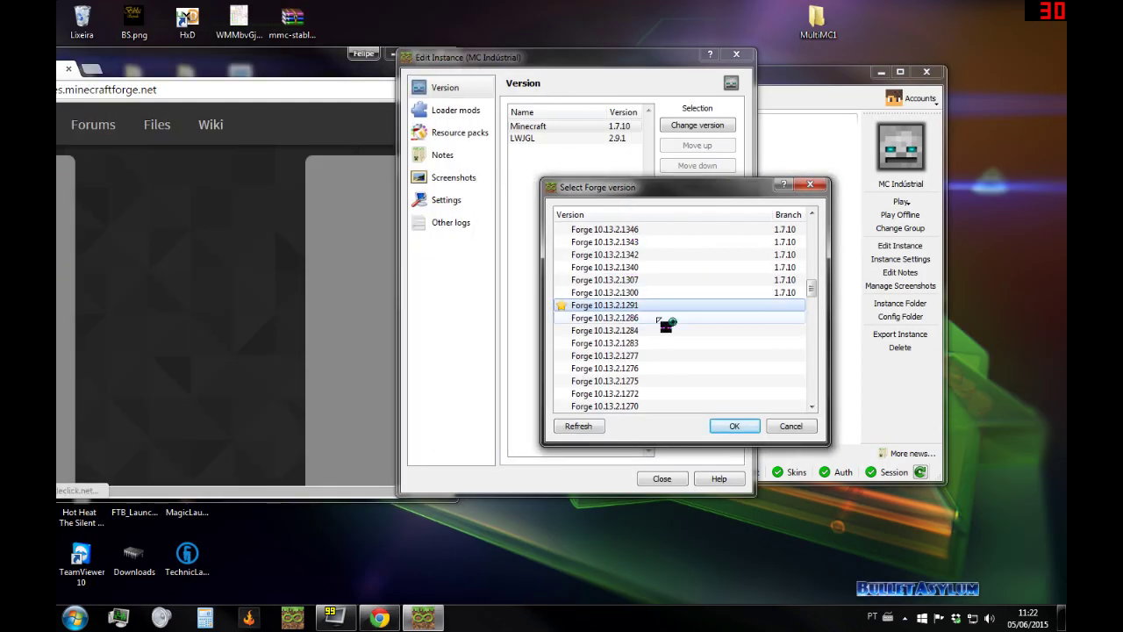
{"action": "scroll", "coordinate": [665, 324], "scroll_direction": "down", "scroll_amount": 2}
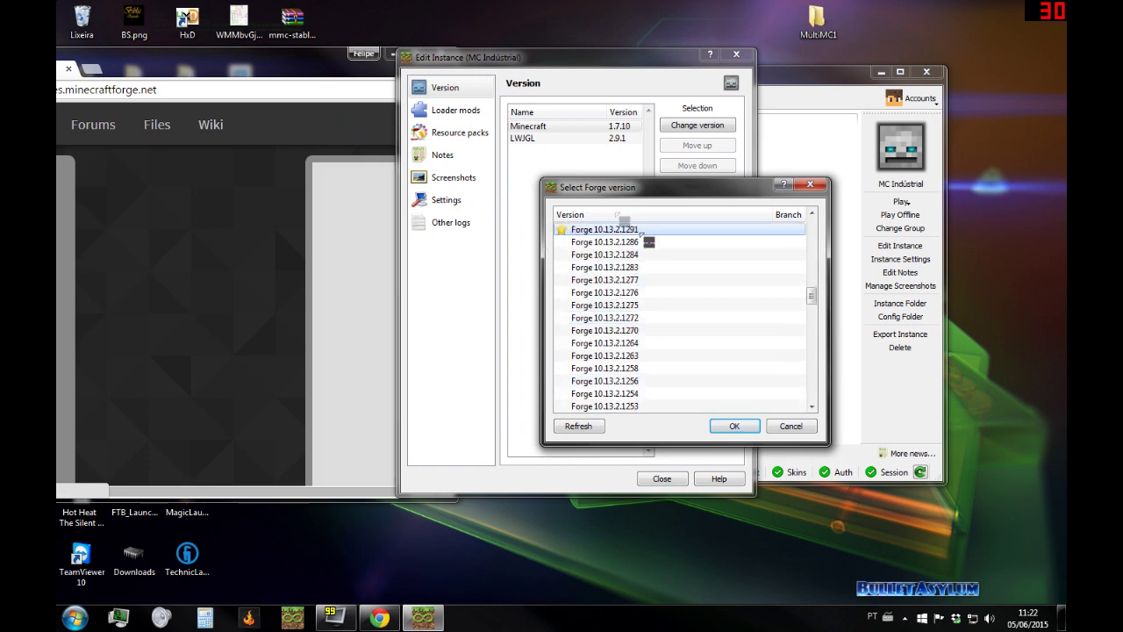
{"action": "scroll", "coordinate": [667, 311], "scroll_direction": "up", "scroll_amount": 8}
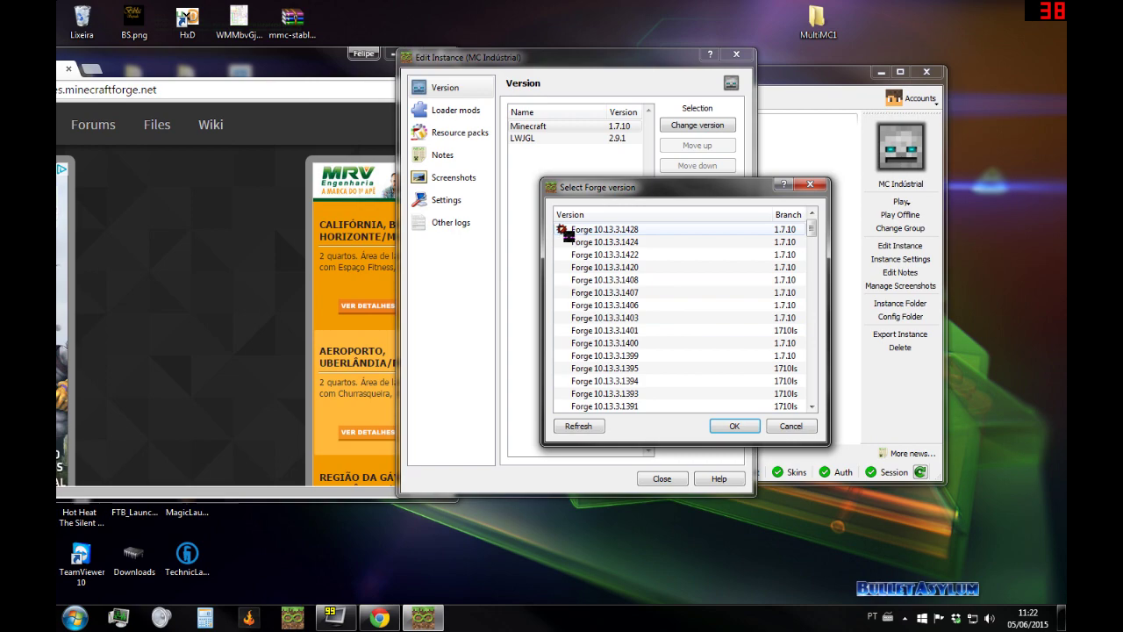
Step: Maximize the browser, open the Forge downloads page for Minecraft 1.7.10, and show all of its downloads
{"action": "double_click", "coordinate": [301, 70]}
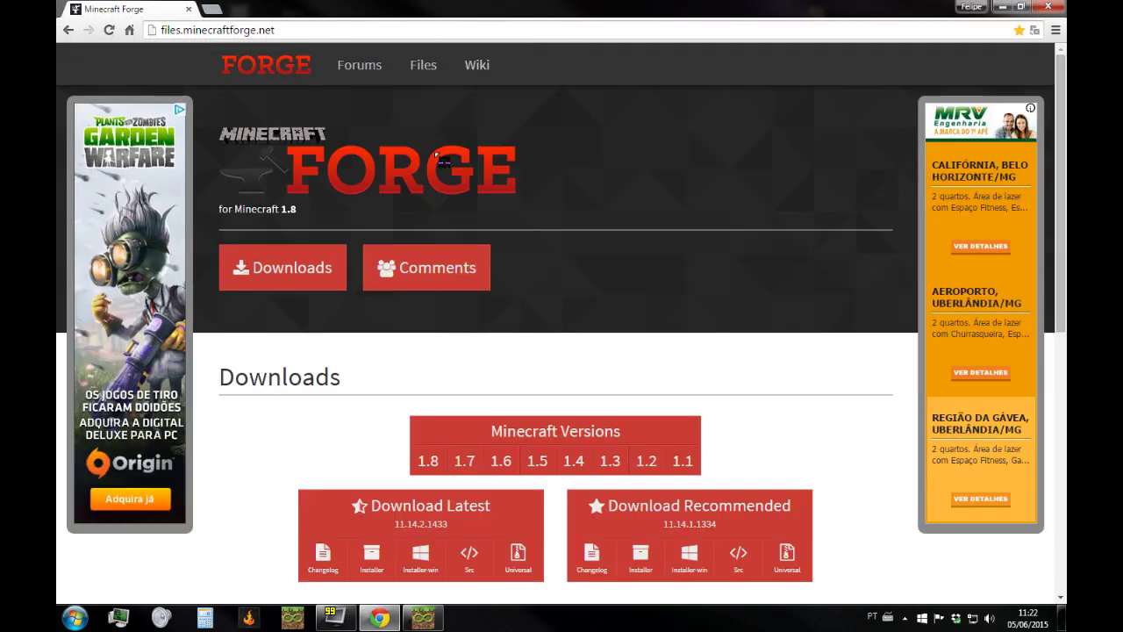
{"action": "scroll", "coordinate": [443, 160], "scroll_direction": "down", "scroll_amount": 2}
{"action": "mouse_move", "coordinate": [464, 320]}
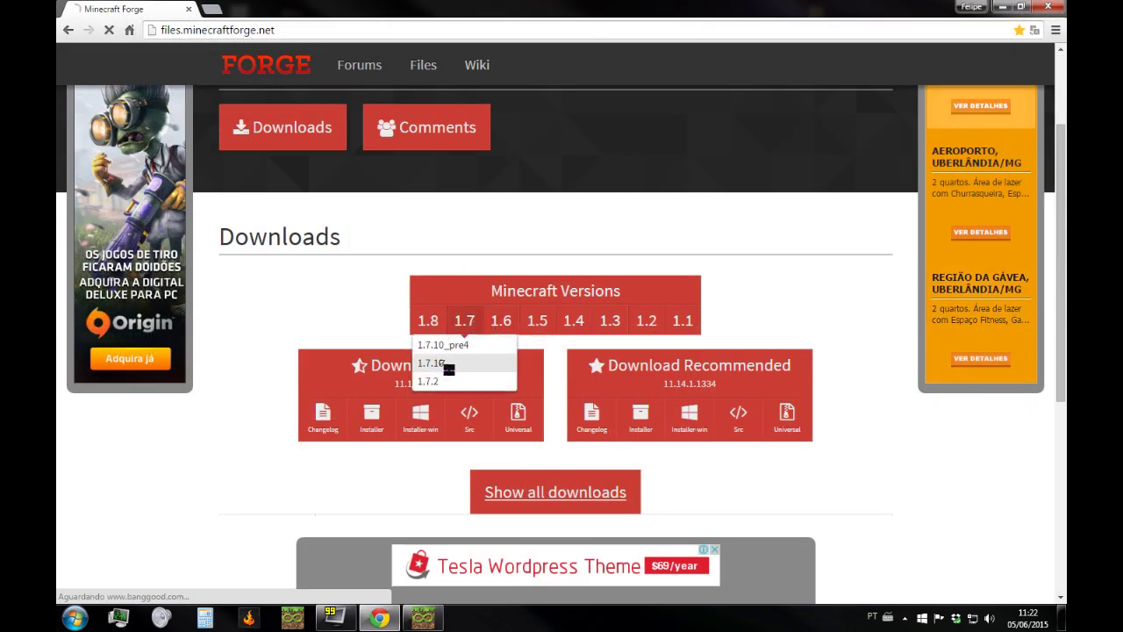
{"action": "left_click", "coordinate": [448, 367]}
{"action": "scroll", "coordinate": [501, 251], "scroll_direction": "down", "scroll_amount": 5}
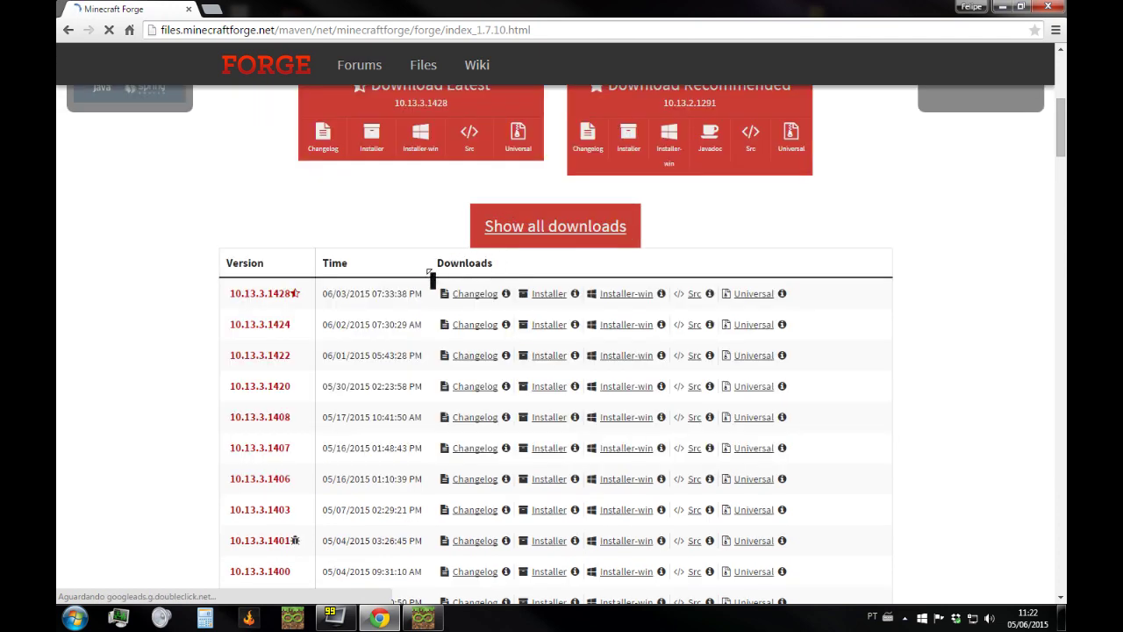
{"action": "scroll", "coordinate": [289, 293], "scroll_direction": "up", "scroll_amount": 3}
{"action": "scroll", "coordinate": [514, 351], "scroll_direction": "down", "scroll_amount": 1}
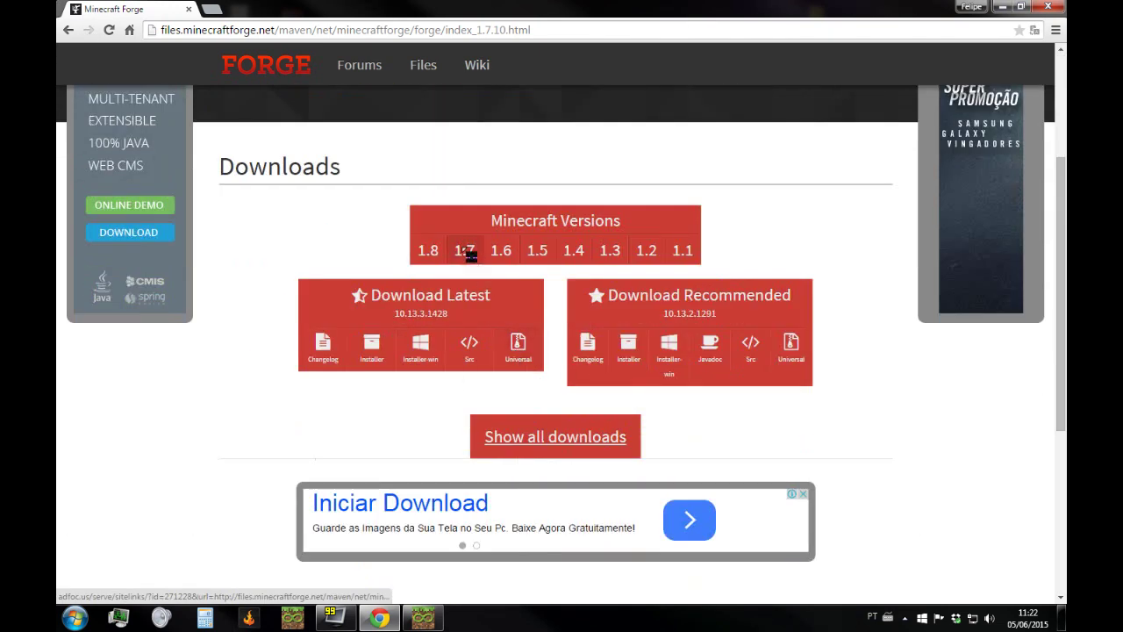
{"action": "left_click", "coordinate": [527, 443]}
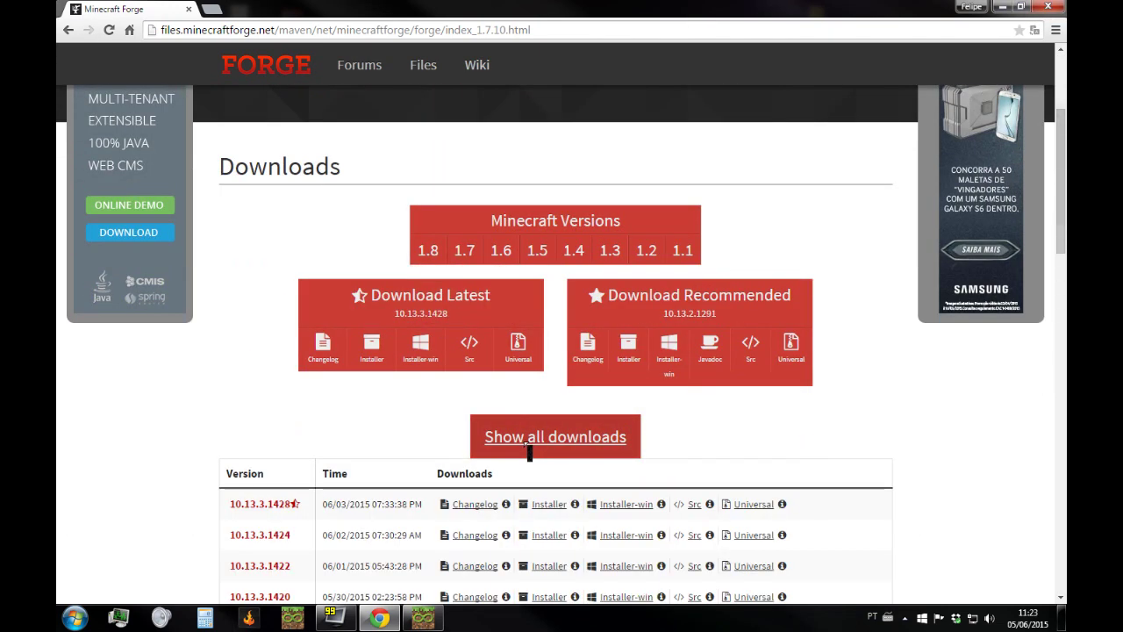
Step: Look through the Forge build list for Minecraft 1.7.10 and mark version 10.13.3.1388
{"action": "scroll", "coordinate": [529, 449], "scroll_direction": "down", "scroll_amount": 2}
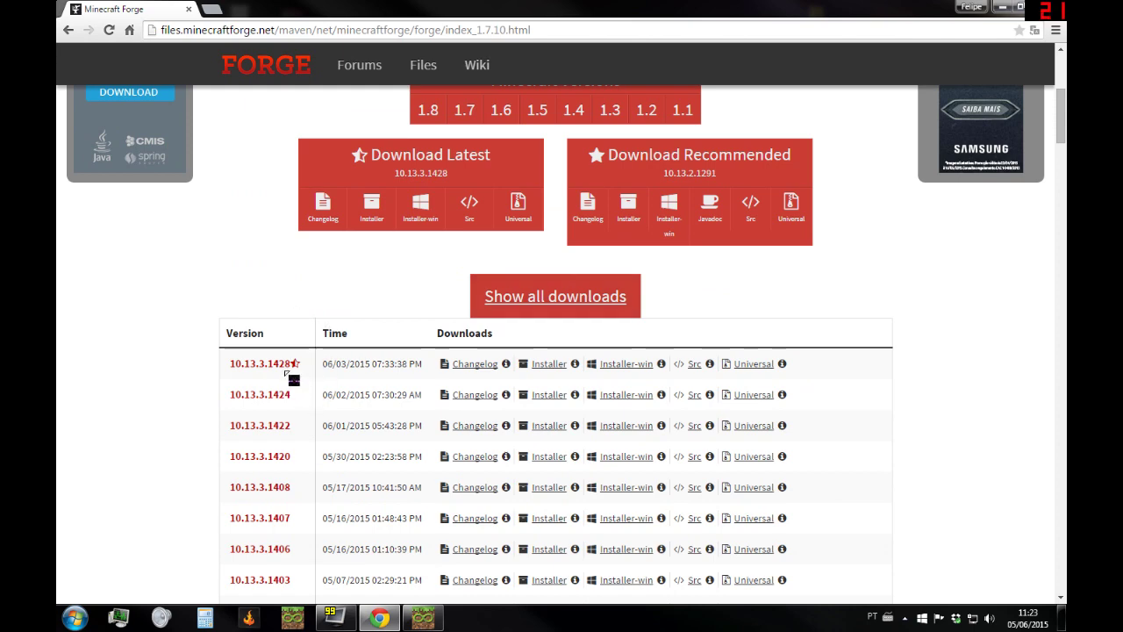
{"action": "scroll", "coordinate": [299, 359], "scroll_direction": "down", "scroll_amount": 2}
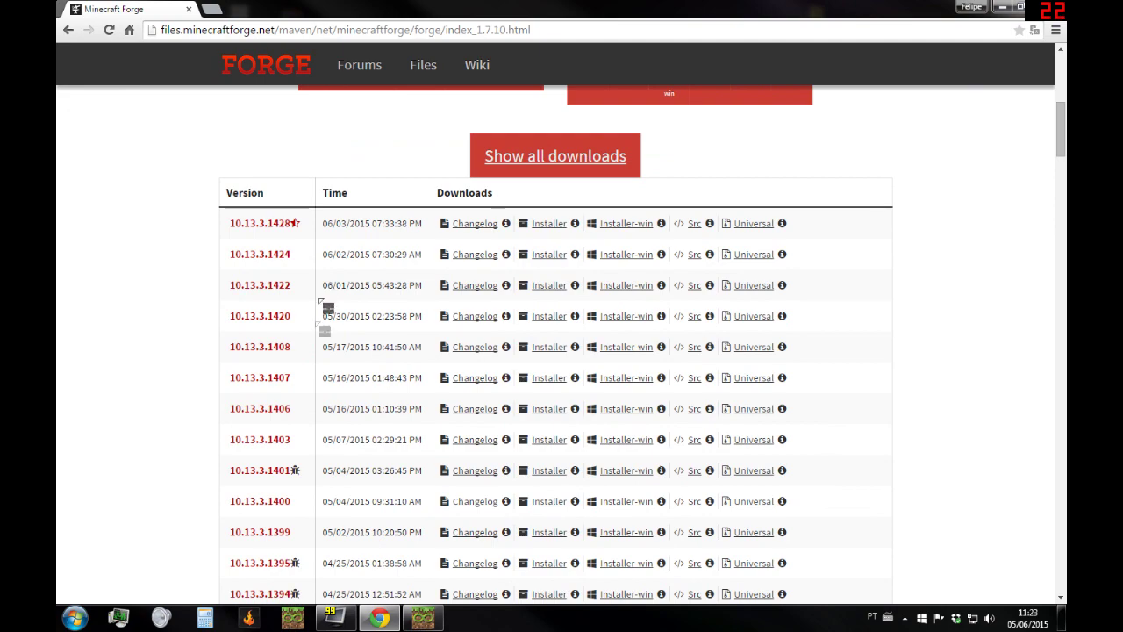
{"action": "scroll", "coordinate": [318, 463], "scroll_direction": "down", "scroll_amount": 2}
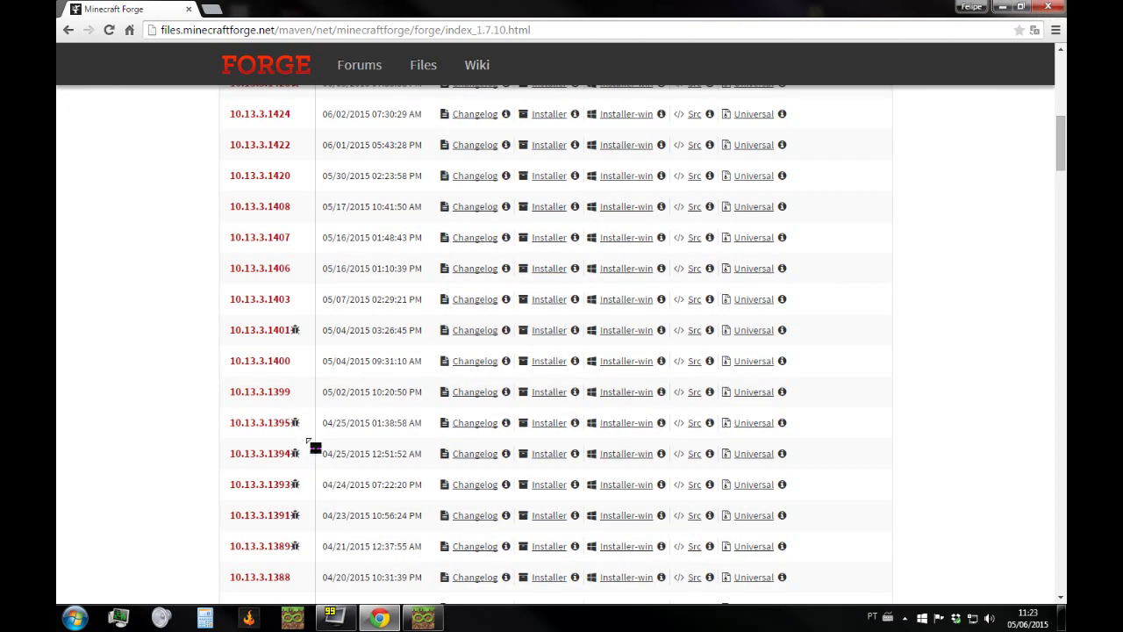
{"action": "scroll", "coordinate": [308, 452], "scroll_direction": "down", "scroll_amount": 1}
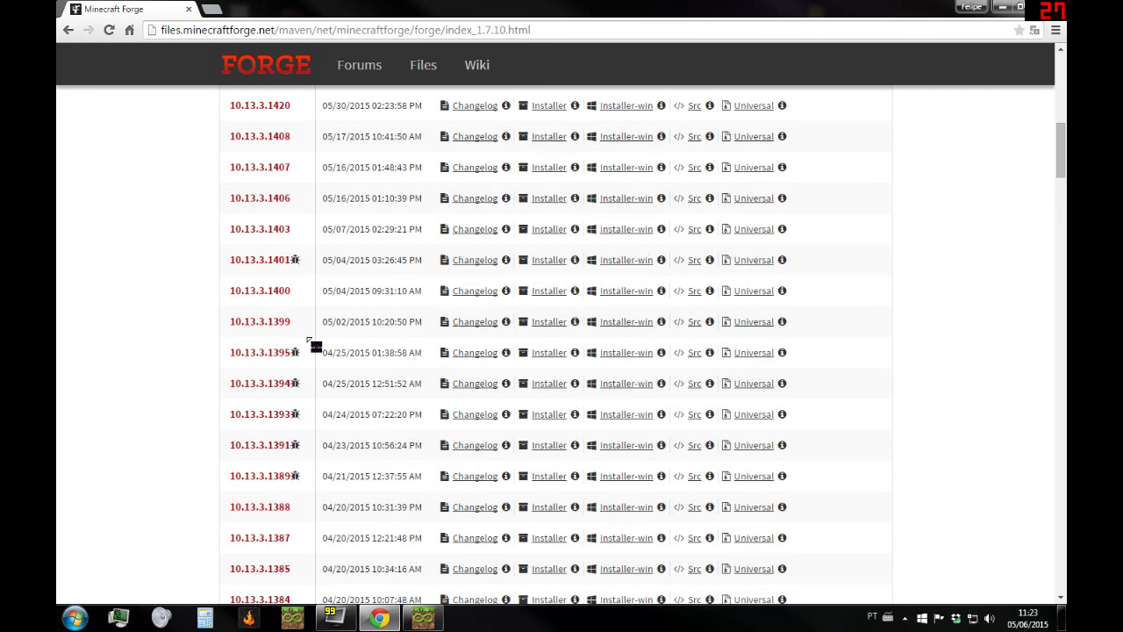
{"action": "scroll", "coordinate": [309, 351], "scroll_direction": "down", "scroll_amount": 1}
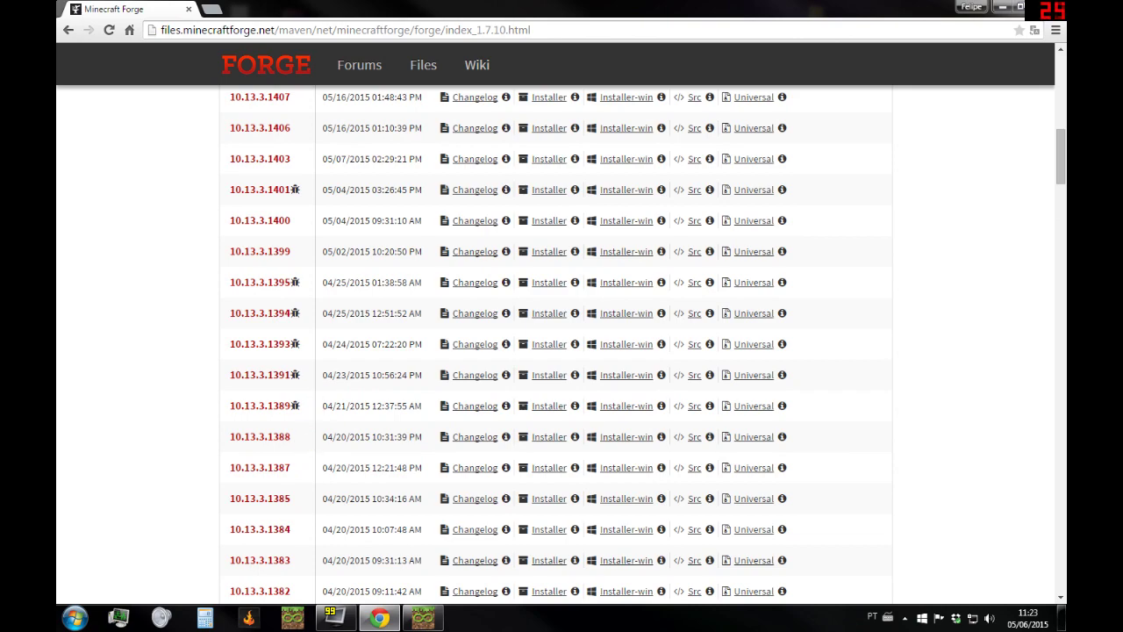
{"action": "left_click_drag", "start_coordinate": [295, 436], "coordinate": [268, 436]}
Step: Install Forge 10.13.3.1388 and LiteLoader 1.7.10_04 in the MC Indústrial instance
{"action": "scroll", "coordinate": [268, 436], "scroll_direction": "down", "scroll_amount": 4}
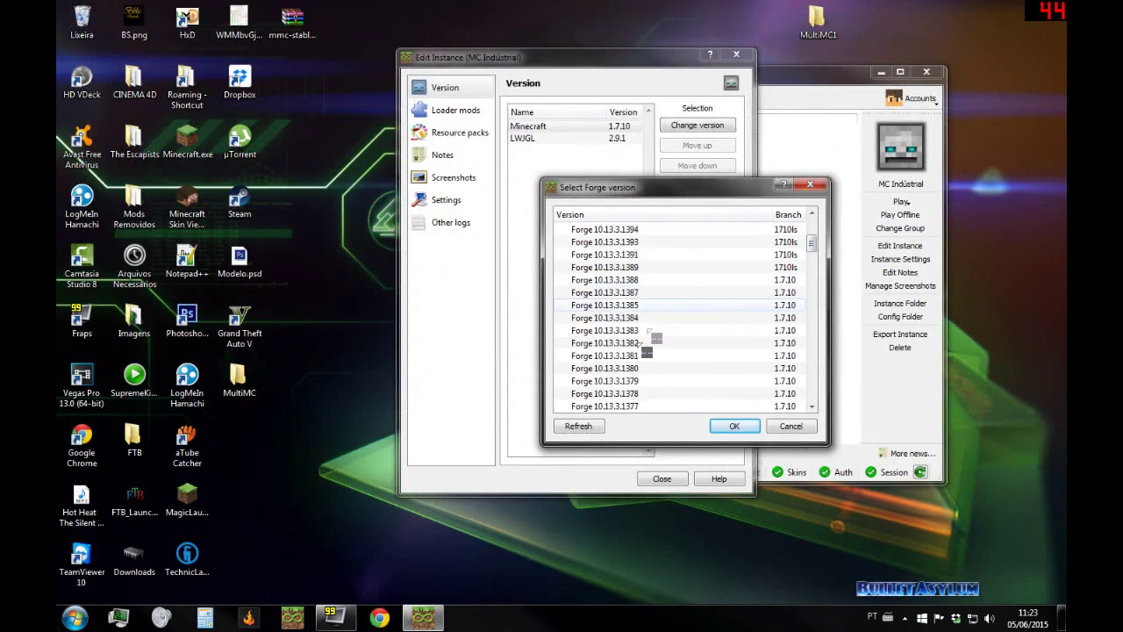
{"action": "left_click", "coordinate": [605, 280]}
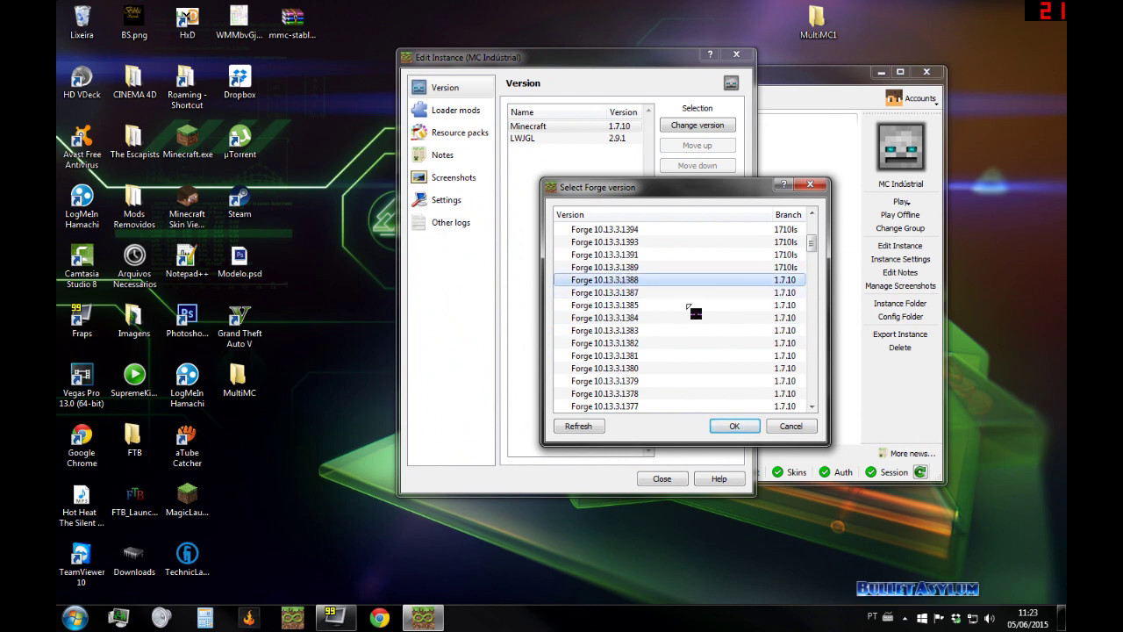
{"action": "left_click", "coordinate": [737, 426]}
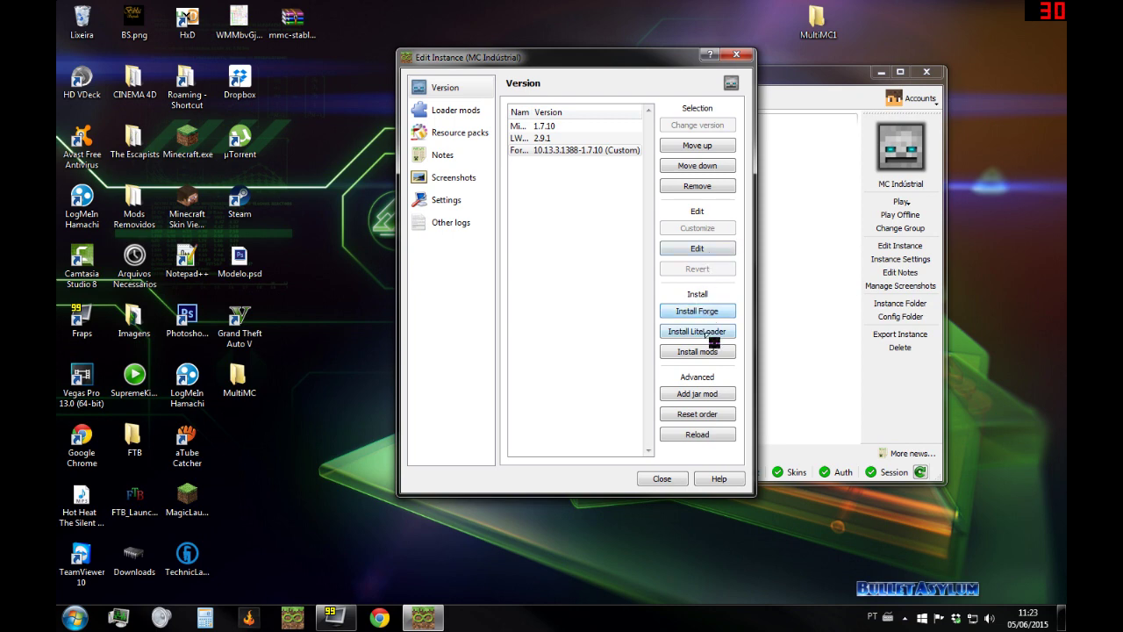
{"action": "left_click", "coordinate": [698, 332]}
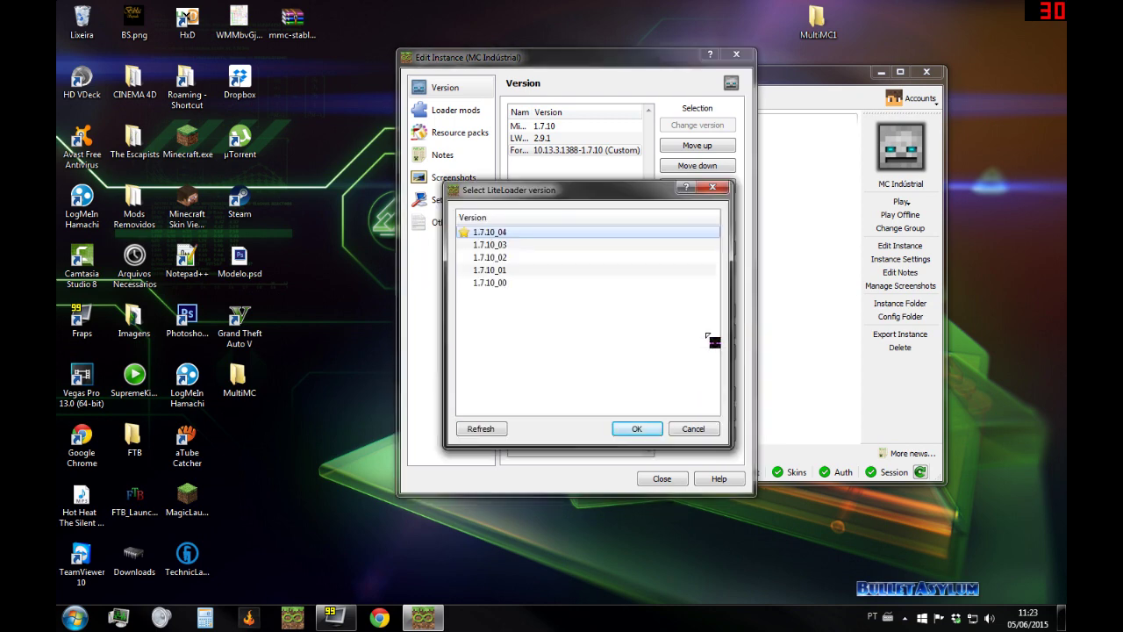
{"action": "left_click", "coordinate": [644, 429]}
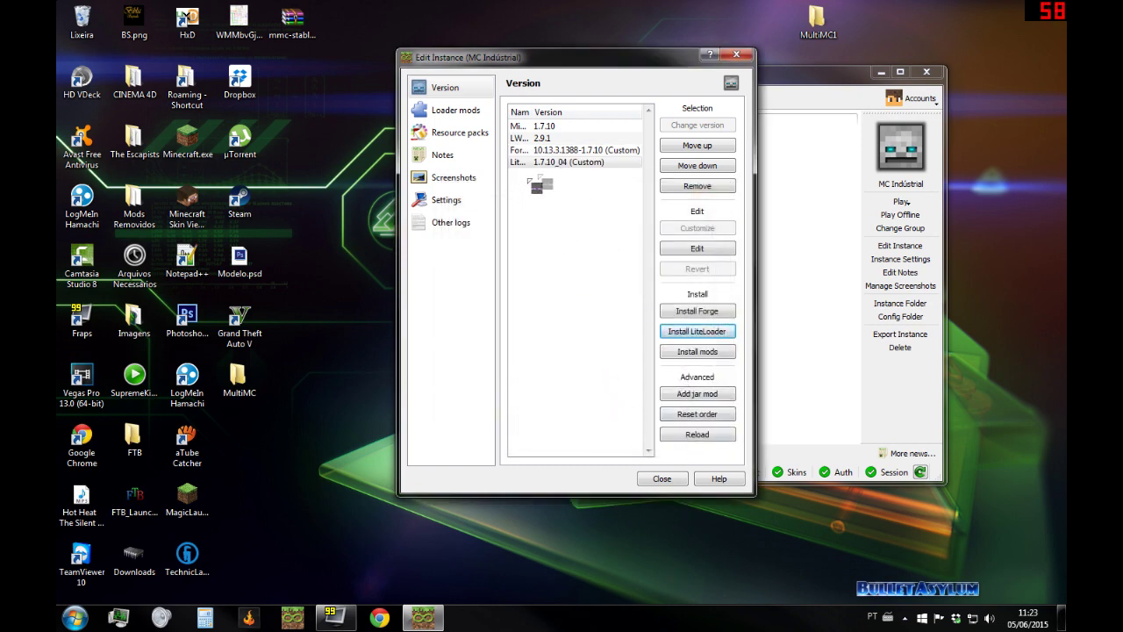
Step: Review the instance's settings, screenshots, notes, resource packs, loader mods, logs and version list, and close the instance editor
{"action": "left_click", "coordinate": [555, 165]}
{"action": "left_click", "coordinate": [458, 200]}
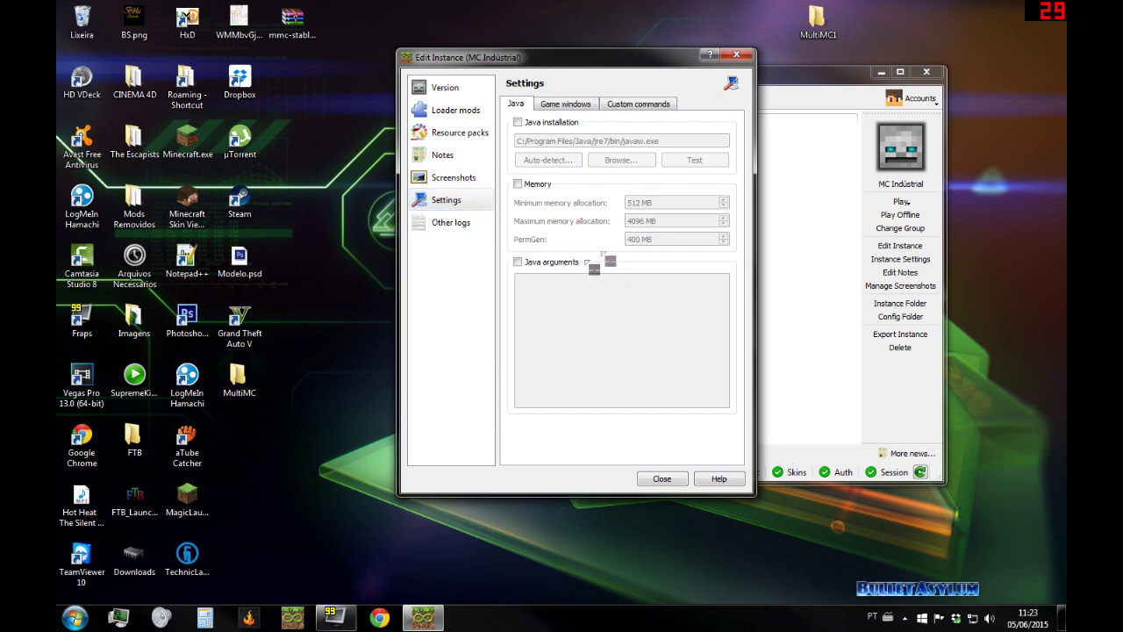
{"action": "left_click", "coordinate": [439, 180]}
{"action": "left_click", "coordinate": [444, 155]}
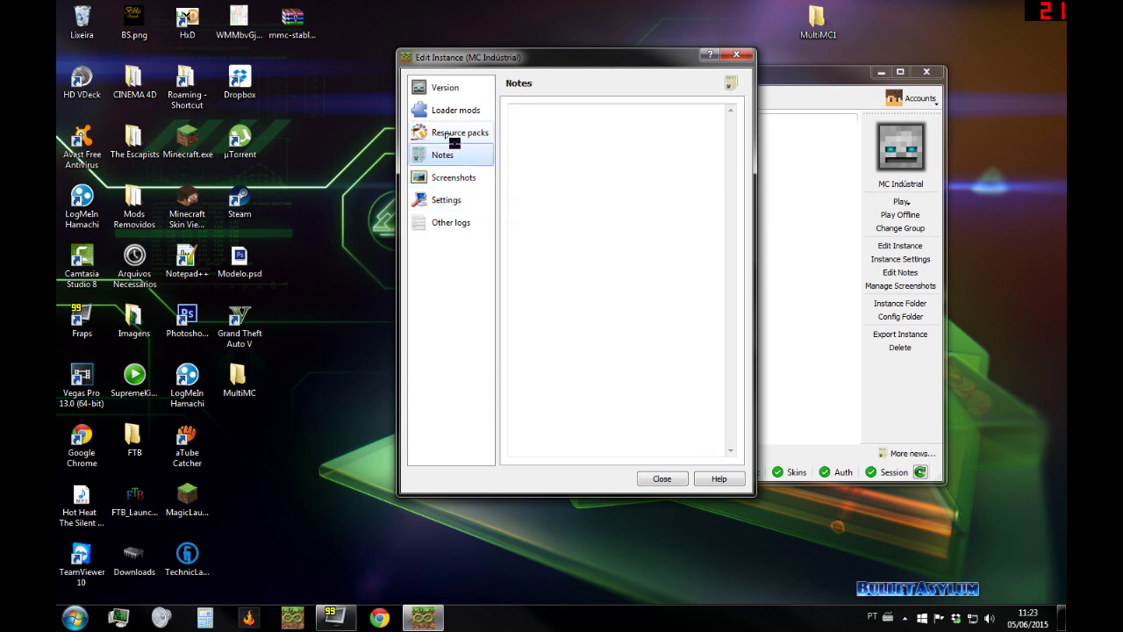
{"action": "left_click", "coordinate": [440, 134]}
{"action": "left_click", "coordinate": [440, 111]}
{"action": "left_click", "coordinate": [443, 87]}
{"action": "left_click", "coordinate": [449, 222]}
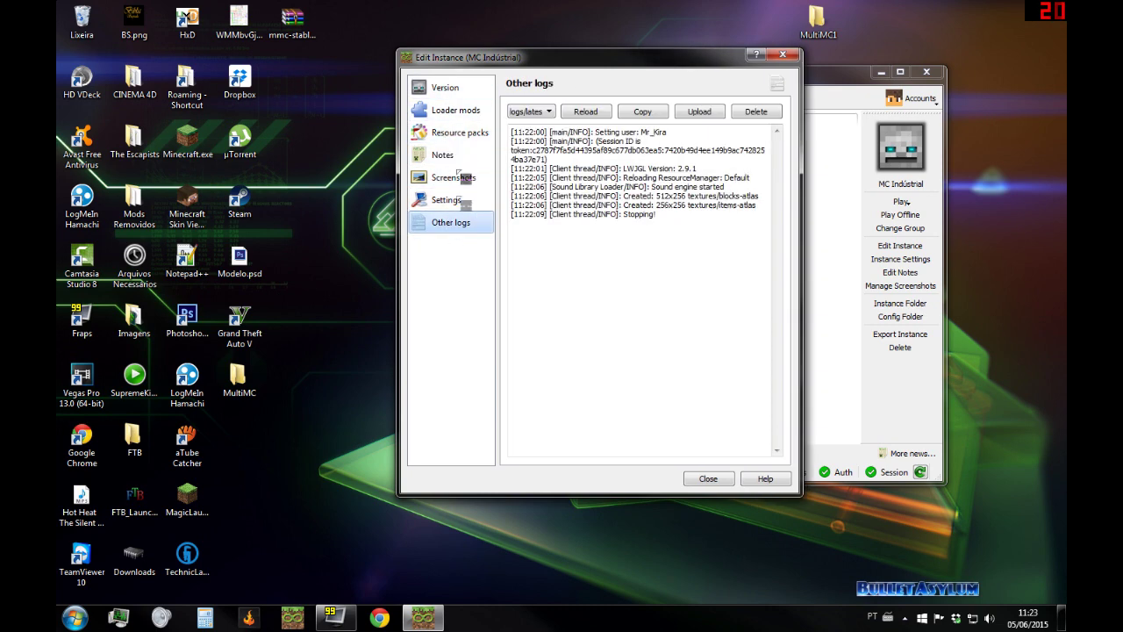
{"action": "left_click", "coordinate": [447, 88]}
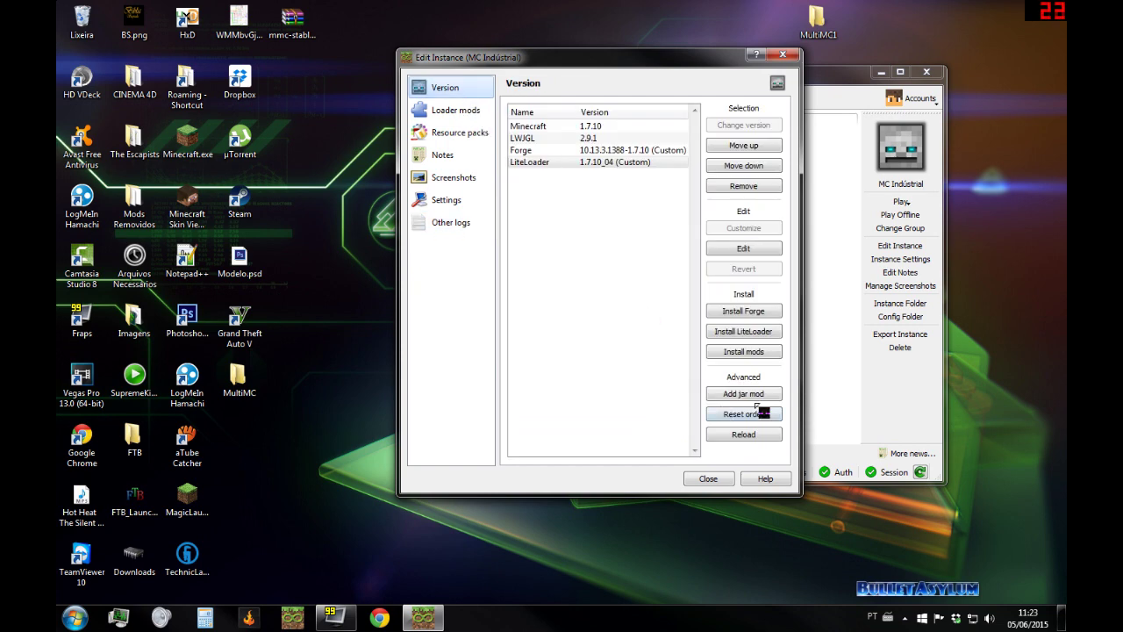
{"action": "left_click", "coordinate": [715, 479]}
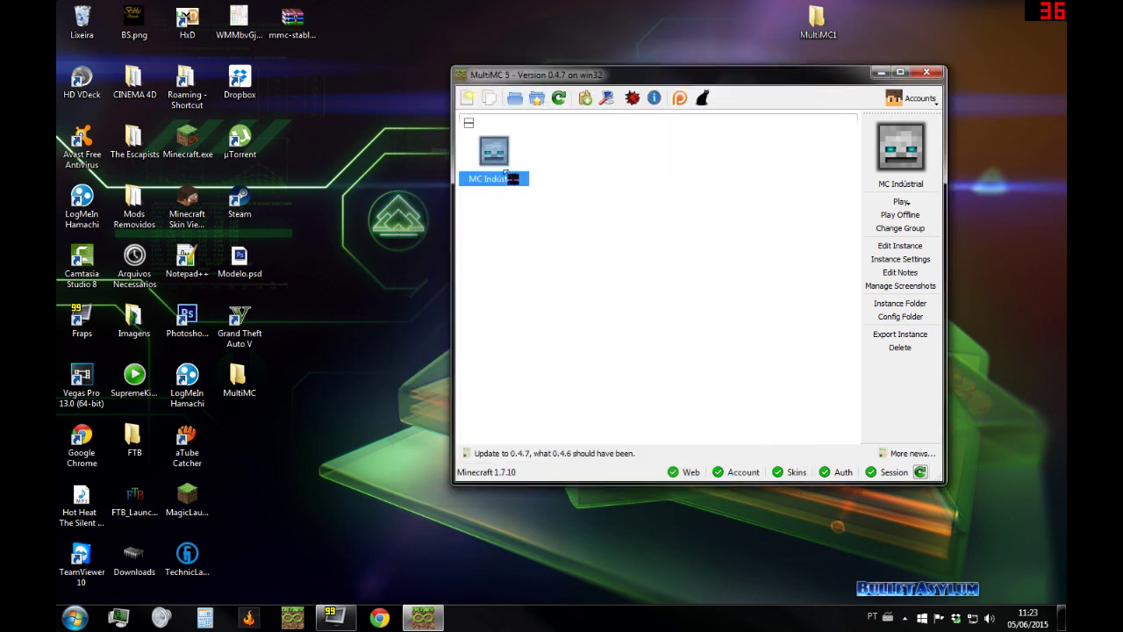
Step: Launch the MC Indústrial instance and open the Public folder in Dropbox in a smaller window
{"action": "double_click", "coordinate": [505, 172]}
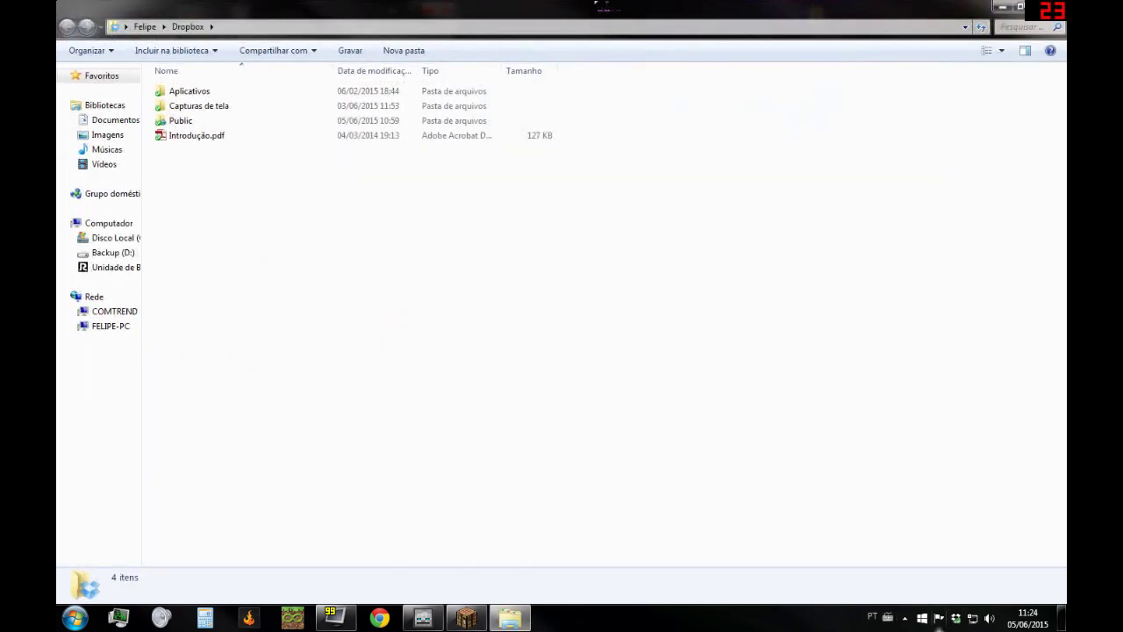
{"action": "left_click_drag", "start_coordinate": [605, 9], "coordinate": [819, 104]}
{"action": "double_click", "coordinate": [743, 224]}
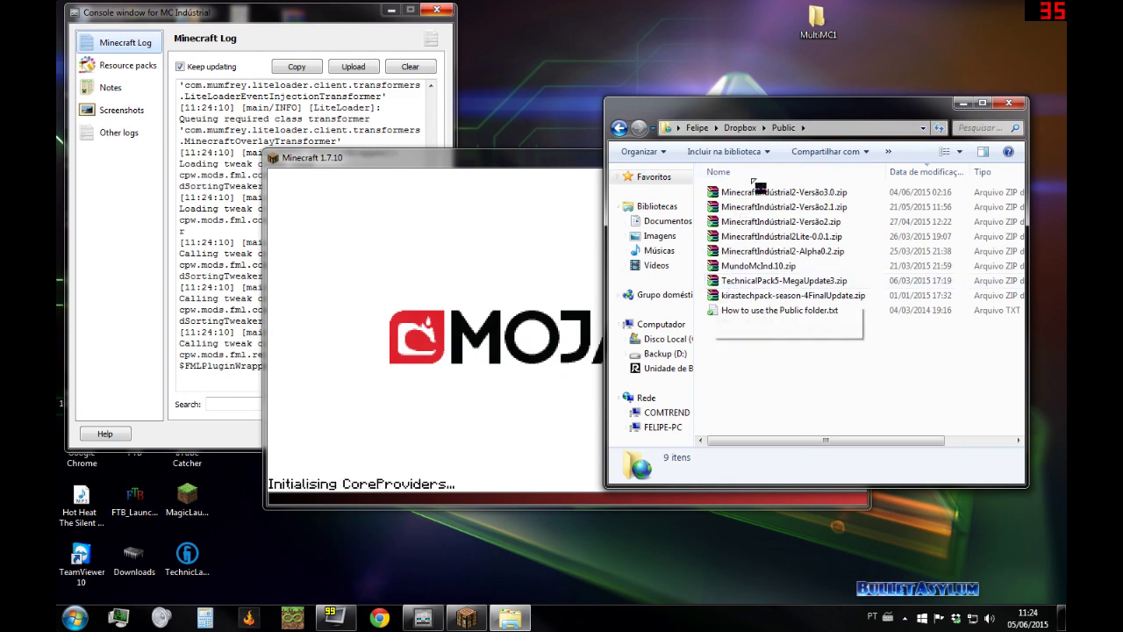
Step: Quit Minecraft from its title screen and open the archive MinecraftIndústrial2-Versão3.0.zip in WinRAR
{"action": "left_click_drag", "start_coordinate": [487, 166], "coordinate": [336, 147]}
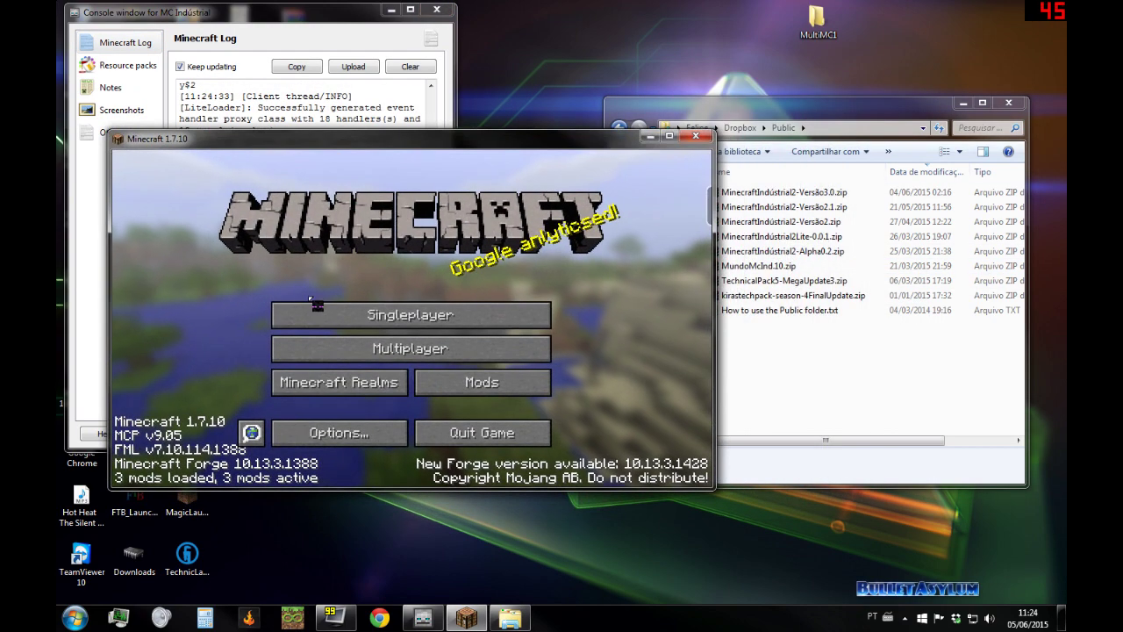
{"action": "left_click", "coordinate": [456, 439]}
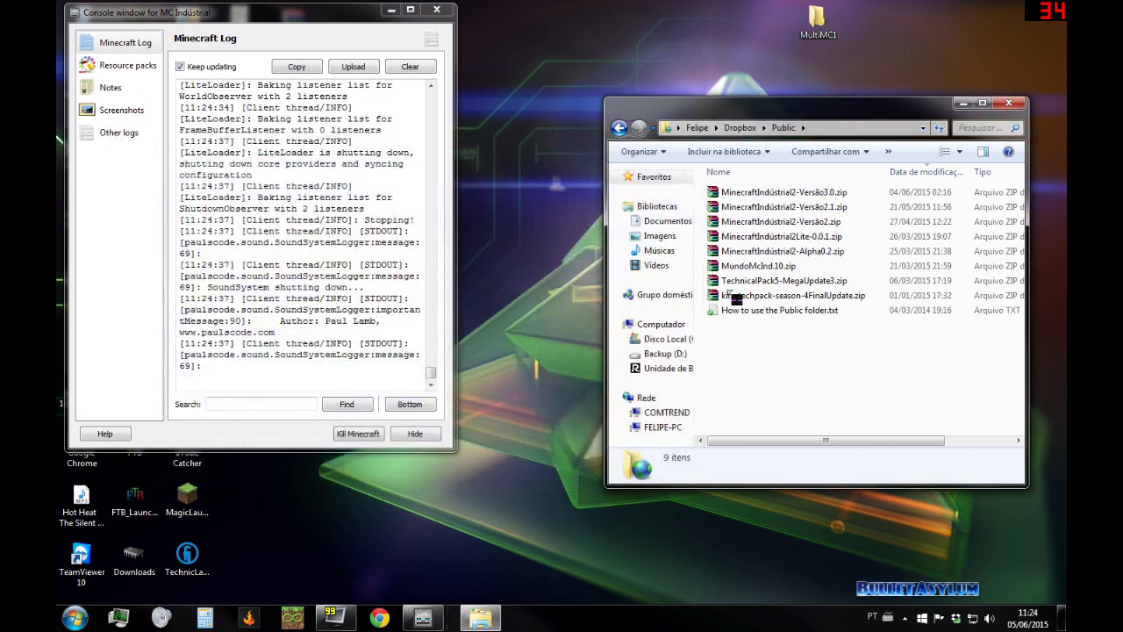
{"action": "left_click", "coordinate": [767, 192]}
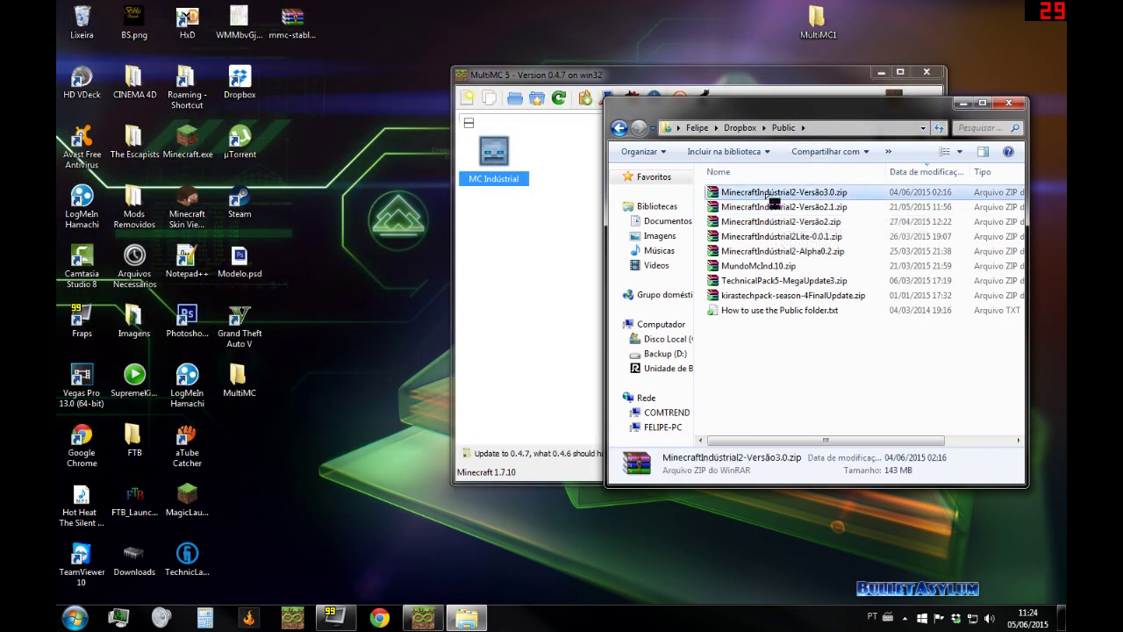
{"action": "double_click", "coordinate": [766, 192]}
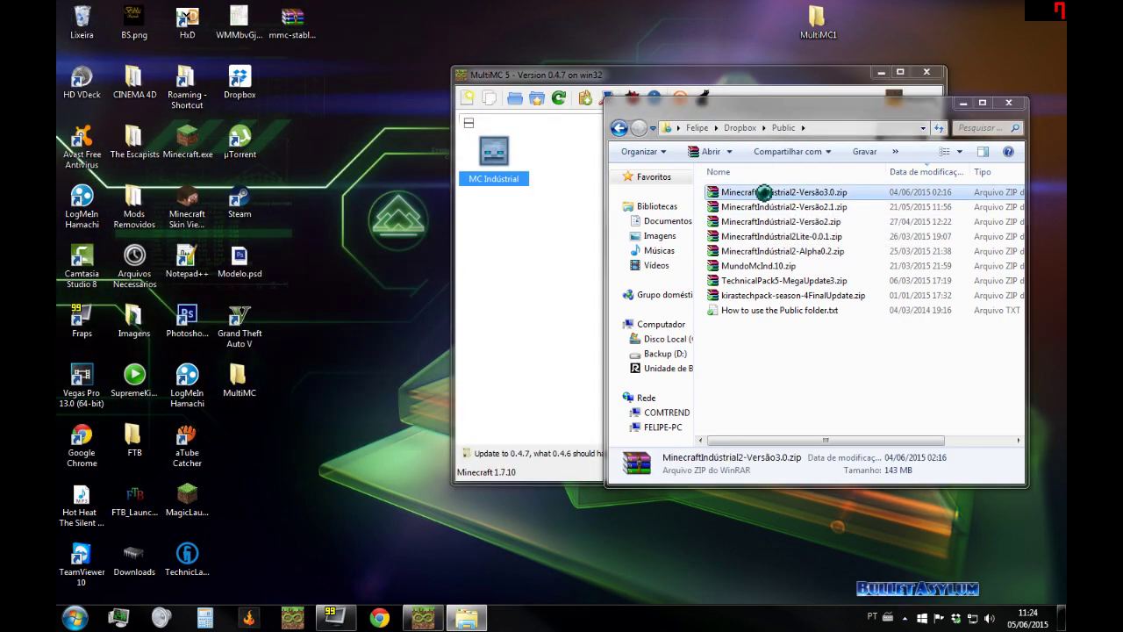
{"action": "left_click", "coordinate": [814, 81]}
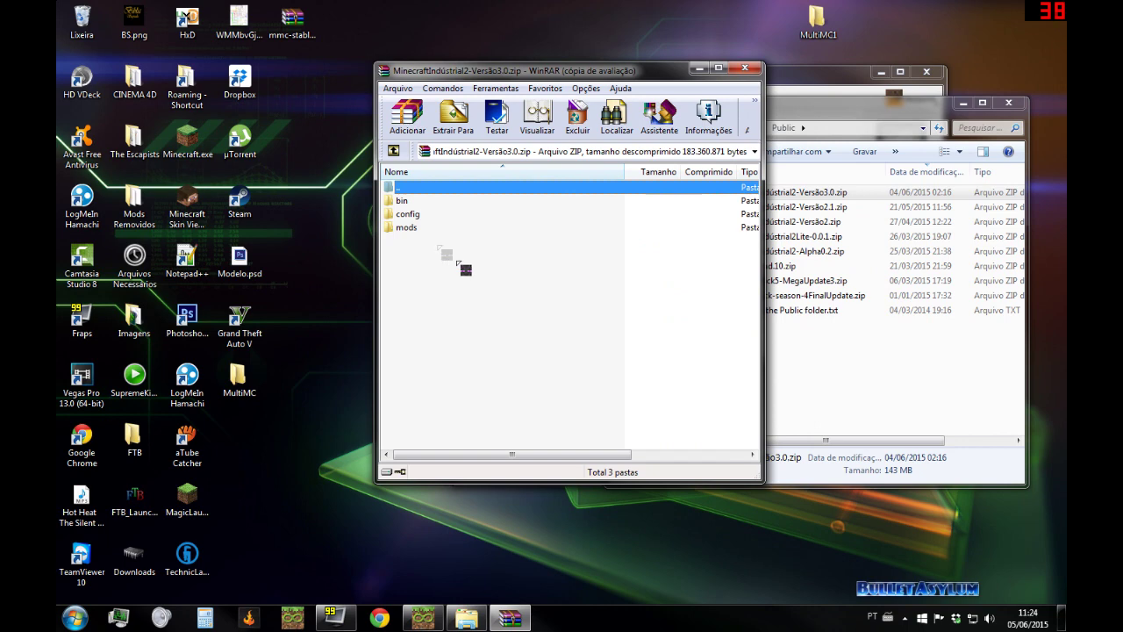
Step: Look into the bin, config and mods folders of the archive, returning to its top level
{"action": "double_click", "coordinate": [416, 200]}
{"action": "double_click", "coordinate": [416, 191]}
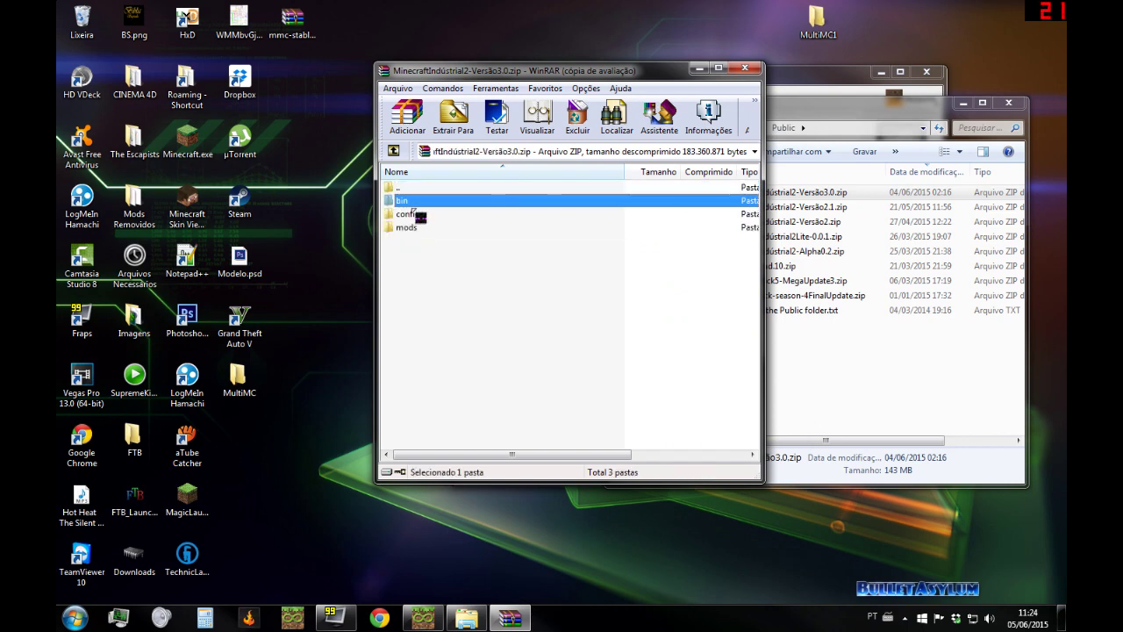
{"action": "double_click", "coordinate": [420, 214]}
{"action": "double_click", "coordinate": [420, 191]}
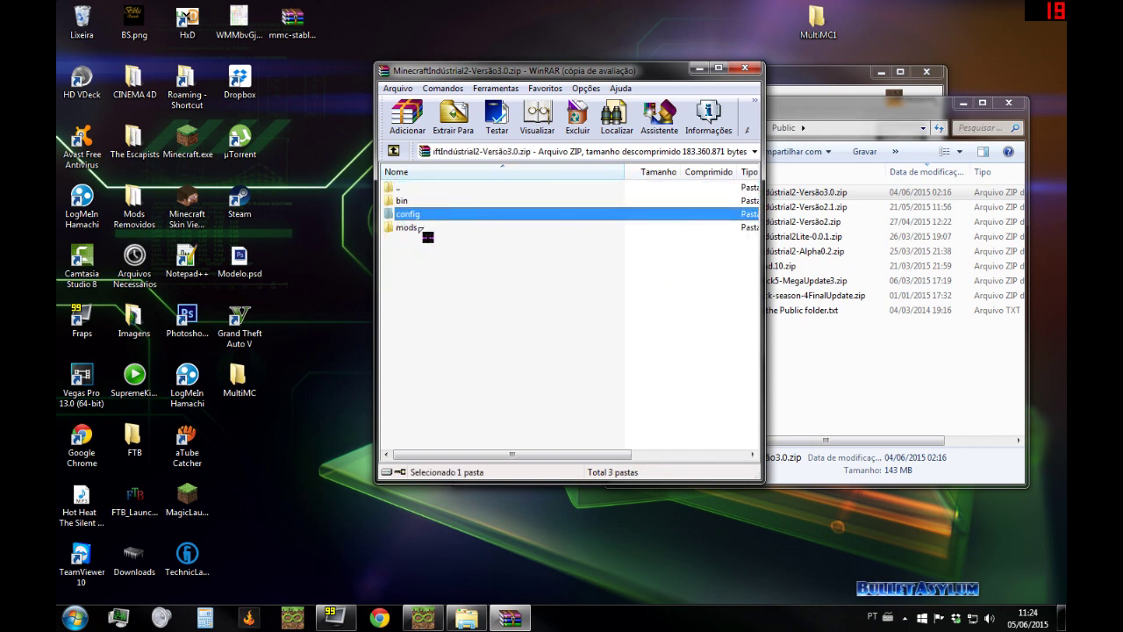
{"action": "double_click", "coordinate": [406, 227]}
{"action": "double_click", "coordinate": [409, 187]}
Step: Arrange the archive and MultiMC windows side by side, and open the folder MultiMC1 > instances > MC Indústrial > minecraft
{"action": "left_click_drag", "start_coordinate": [460, 72], "coordinate": [794, 112]}
{"action": "left_click_drag", "start_coordinate": [526, 75], "coordinate": [182, 73]}
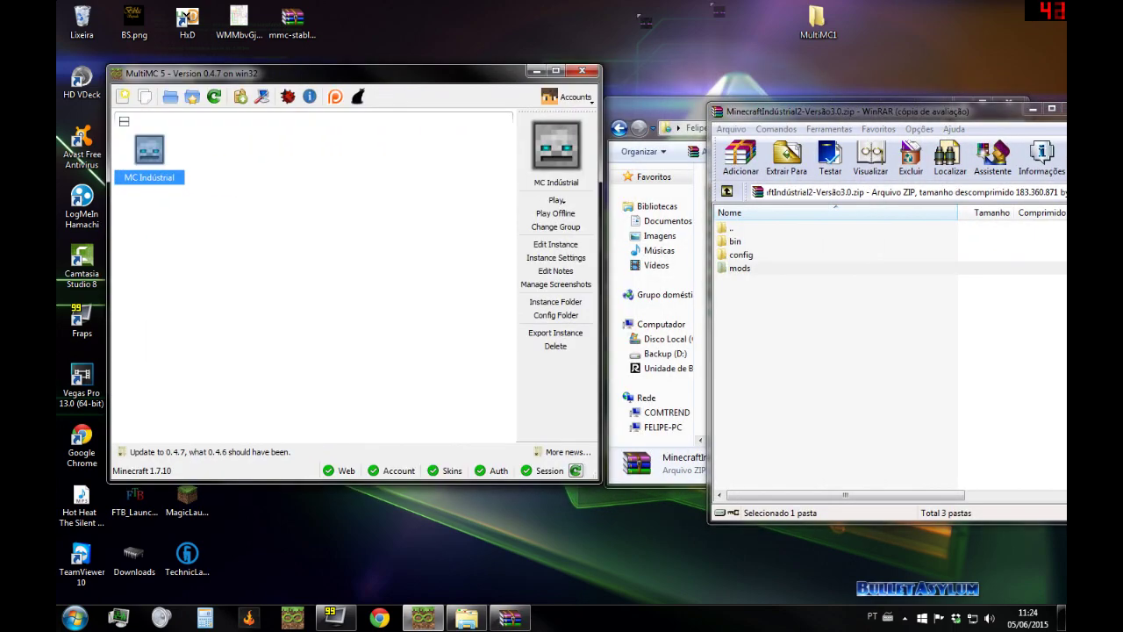
{"action": "double_click", "coordinate": [817, 25]}
{"action": "left_click_drag", "start_coordinate": [801, 120], "coordinate": [289, 95]}
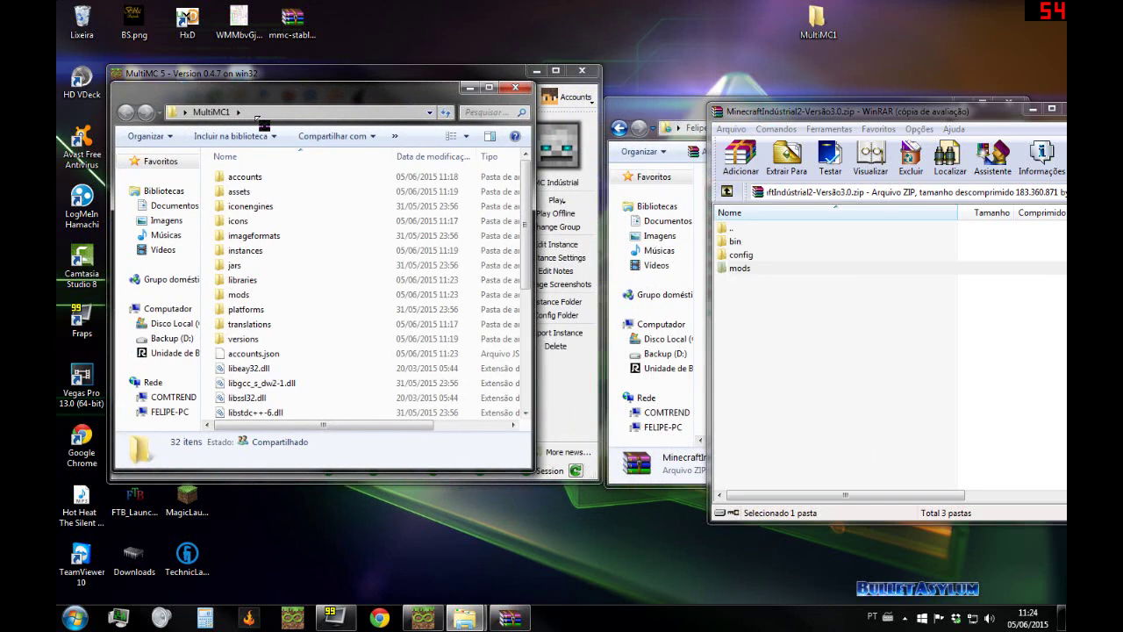
{"action": "double_click", "coordinate": [244, 254]}
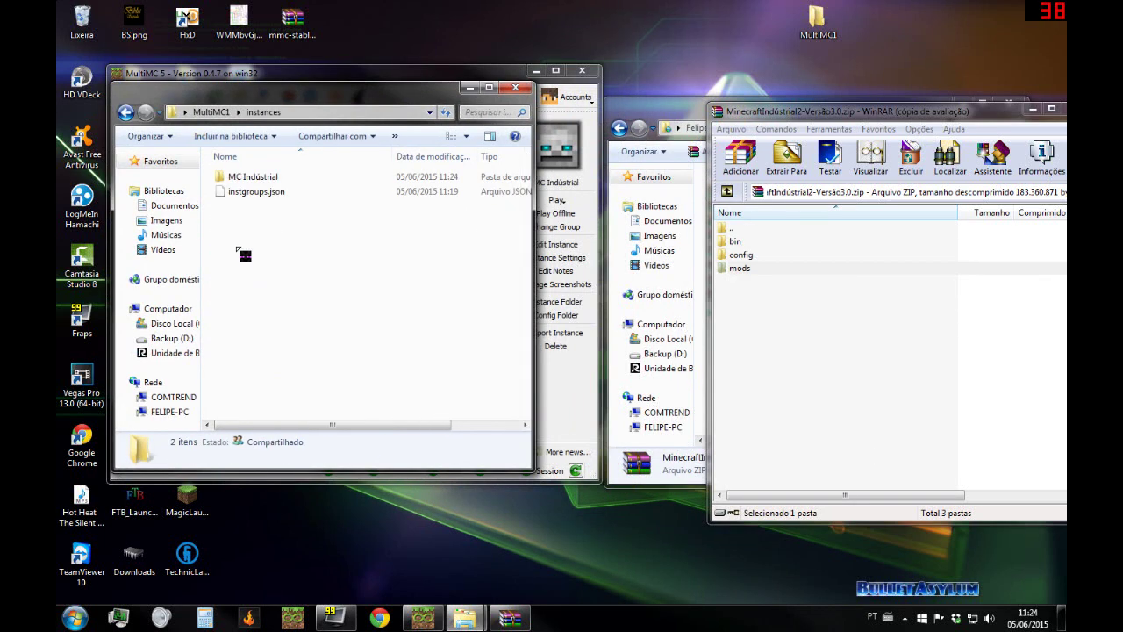
{"action": "double_click", "coordinate": [262, 177]}
{"action": "key", "text": "BackSpace"}
{"action": "double_click", "coordinate": [245, 179]}
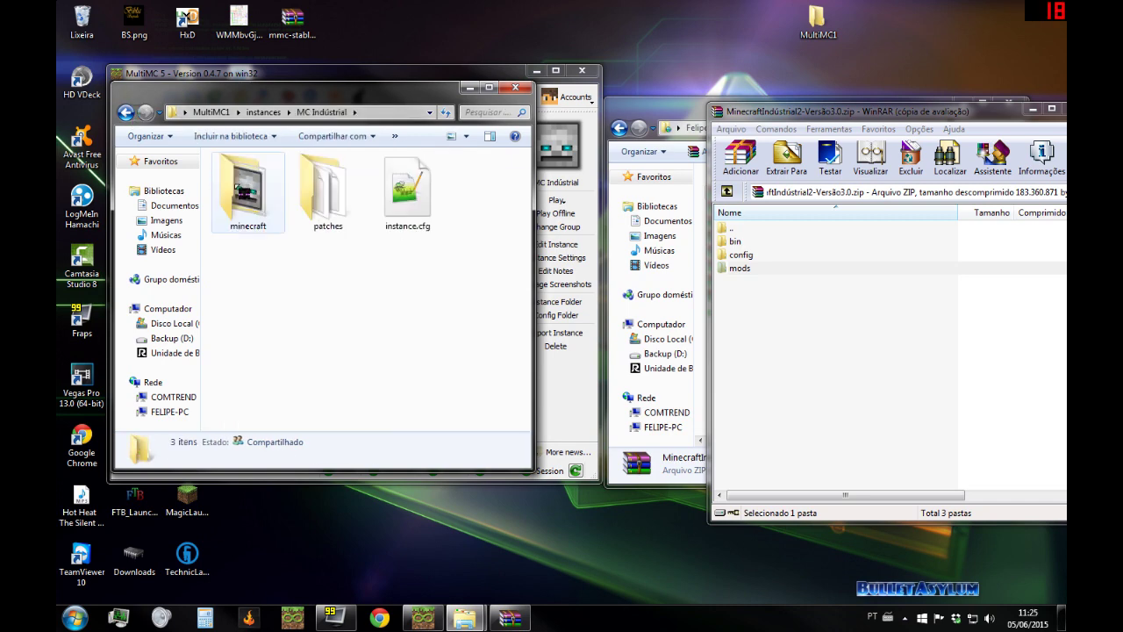
{"action": "double_click", "coordinate": [256, 219]}
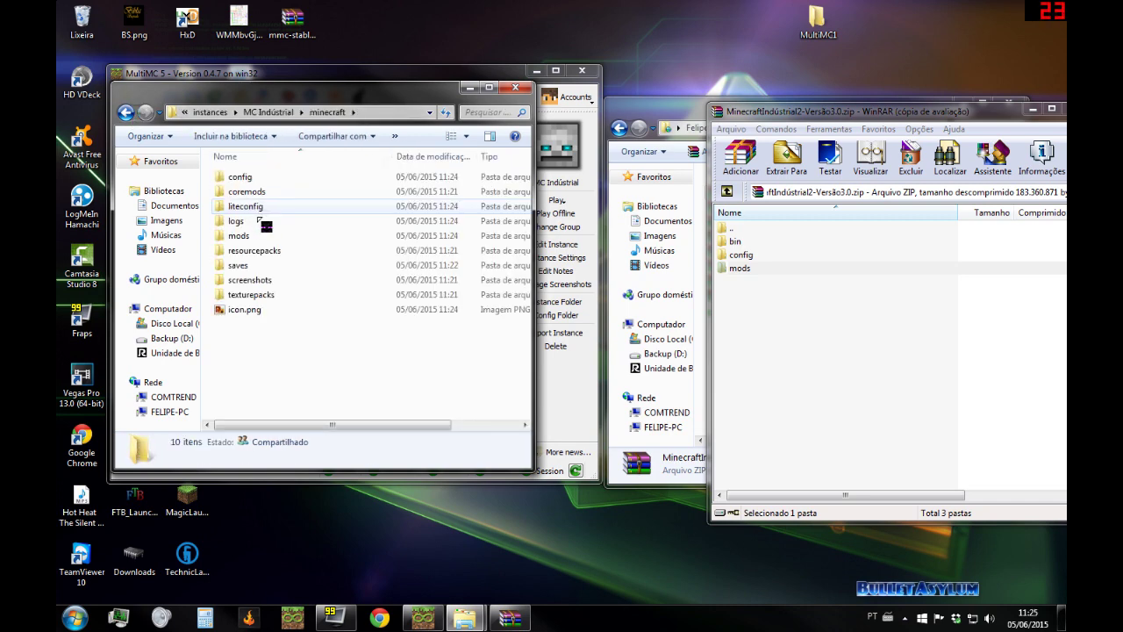
Step: Extract the archive's mods folder into the instance's minecraft folder, merging it with the existing mods folder
{"action": "left_click_drag", "start_coordinate": [259, 225], "coordinate": [733, 102]}
{"action": "left_click_drag", "start_coordinate": [567, 529], "coordinate": [702, 243]}
{"action": "left_click_drag", "start_coordinate": [684, 105], "coordinate": [718, 104]}
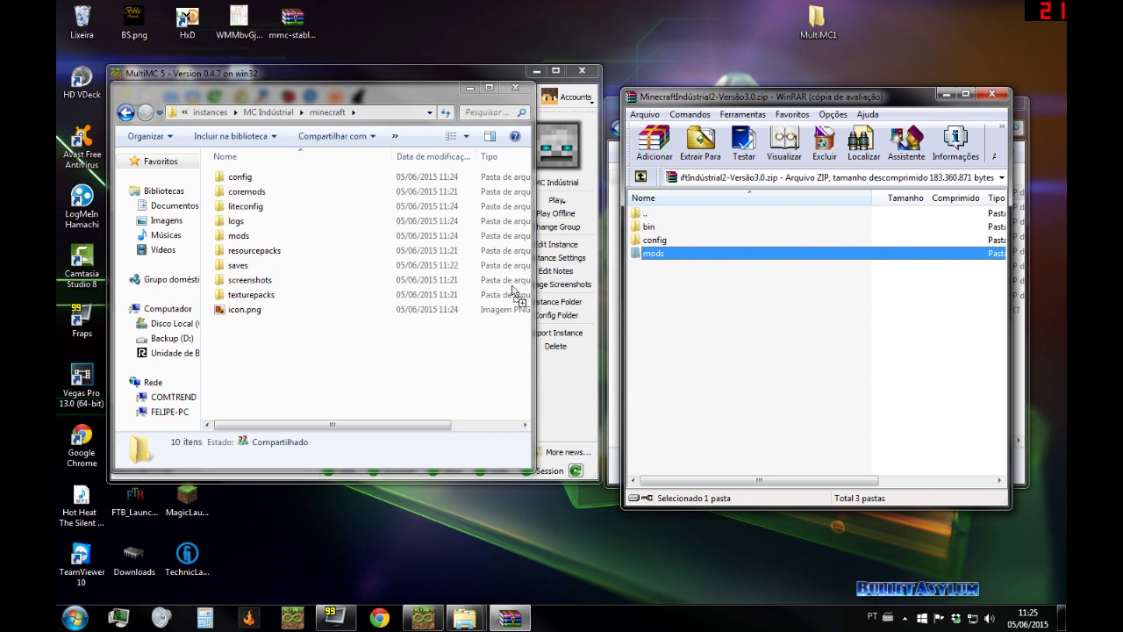
{"action": "left_click_drag", "start_coordinate": [339, 367], "coordinate": [324, 373]}
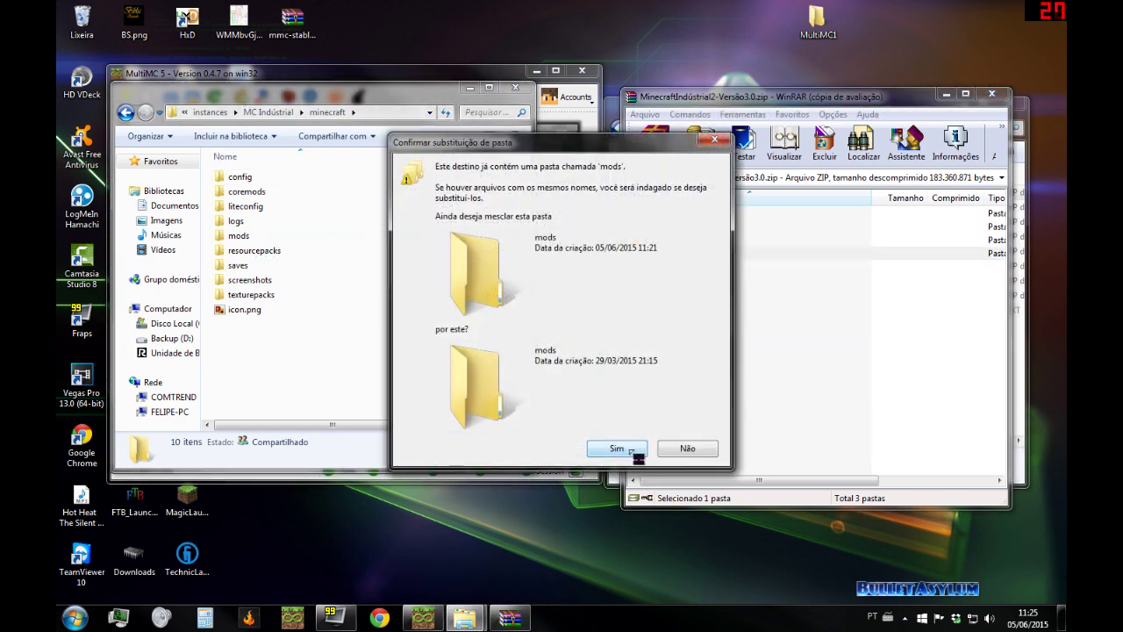
{"action": "left_click", "coordinate": [631, 449]}
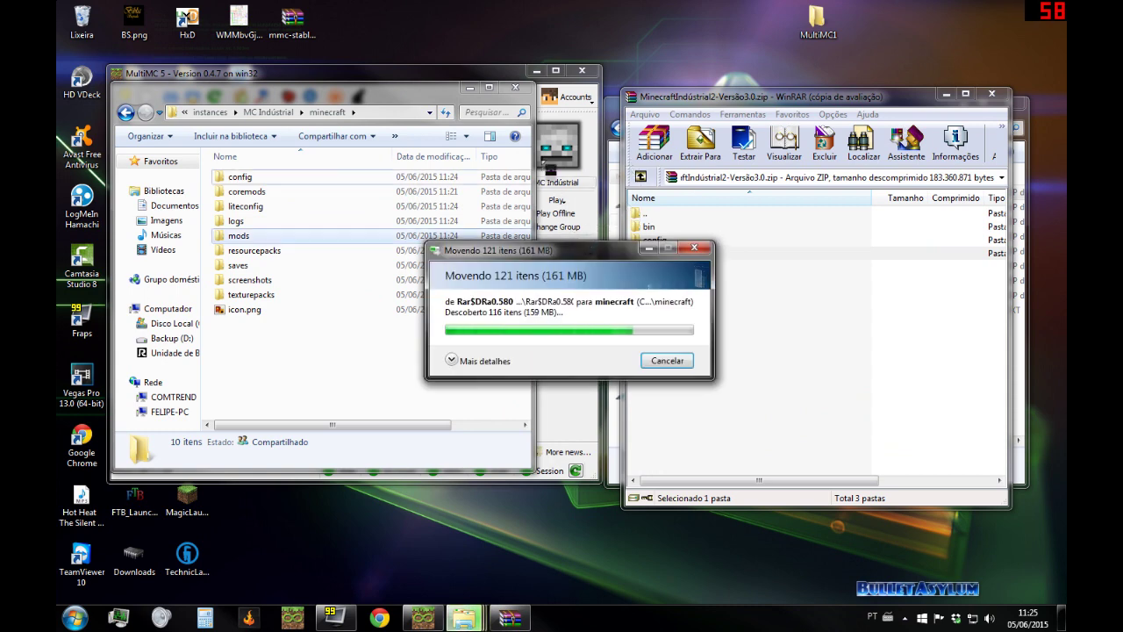
Step: Check the files in the instance's mods folder and return to the minecraft folder
{"action": "double_click", "coordinate": [241, 237]}
{"action": "scroll", "coordinate": [263, 263], "scroll_direction": "down", "scroll_amount": 6}
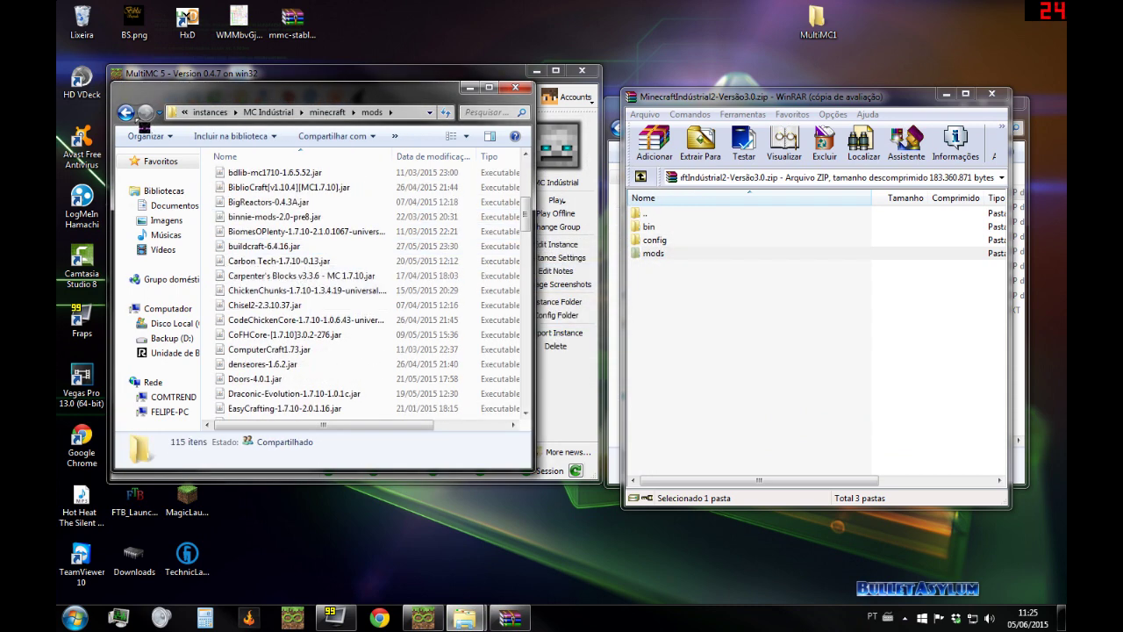
{"action": "left_click", "coordinate": [125, 113]}
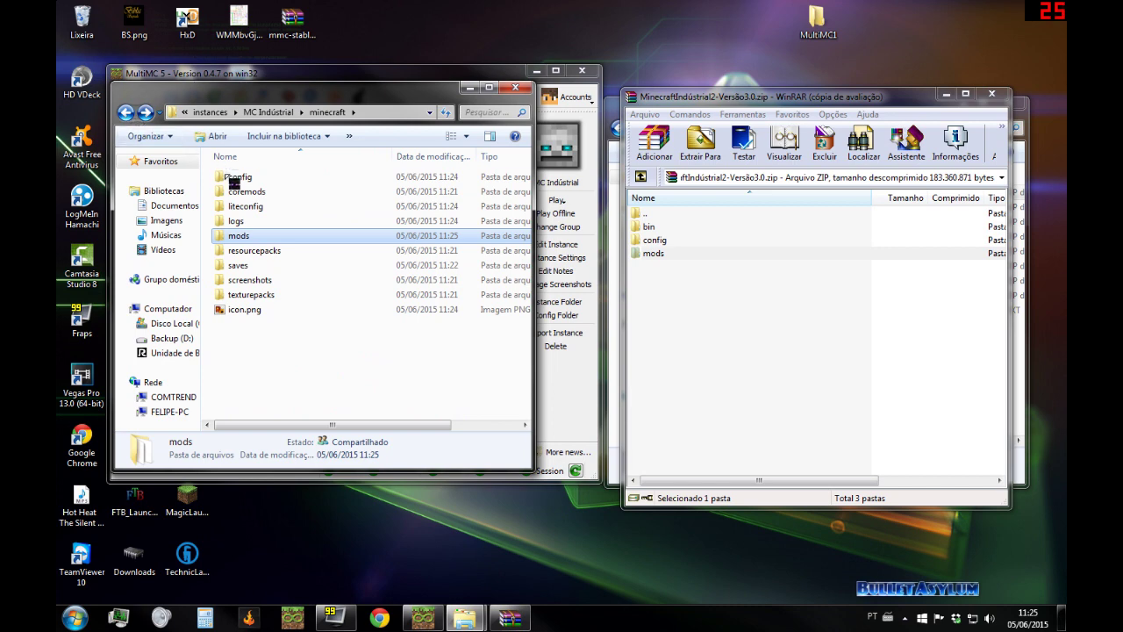
Step: Extract the archive's config folder into the instance's minecraft folder, merging the folders and keeping the existing file at each conflict
{"action": "left_click", "coordinate": [666, 241]}
{"action": "left_click_drag", "start_coordinate": [364, 386], "coordinate": [329, 377]}
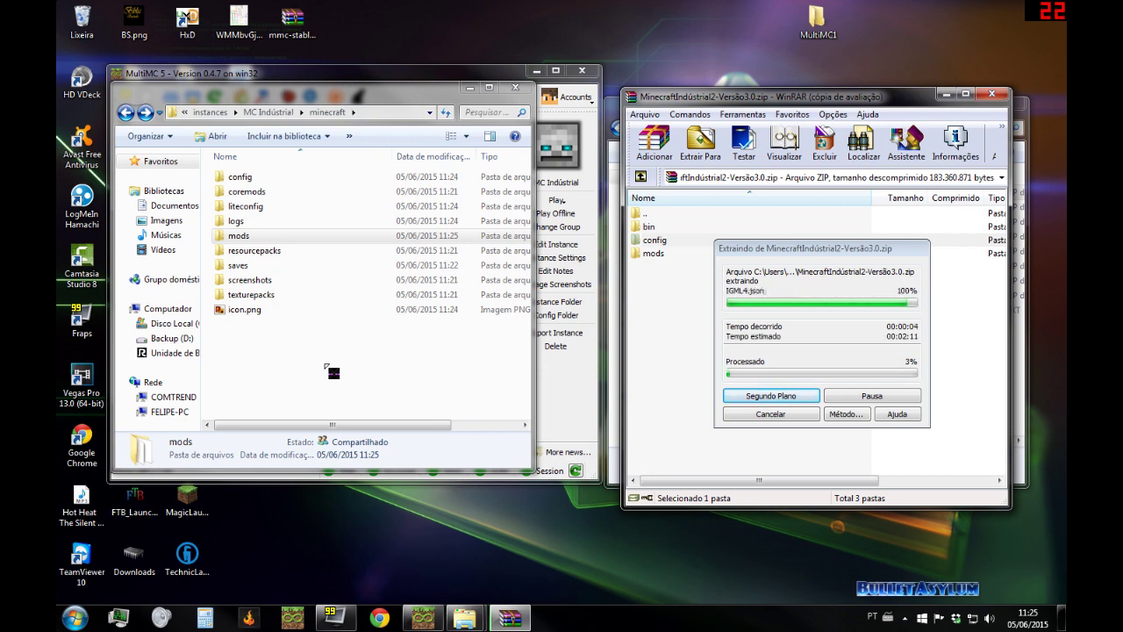
{"action": "left_click", "coordinate": [617, 448]}
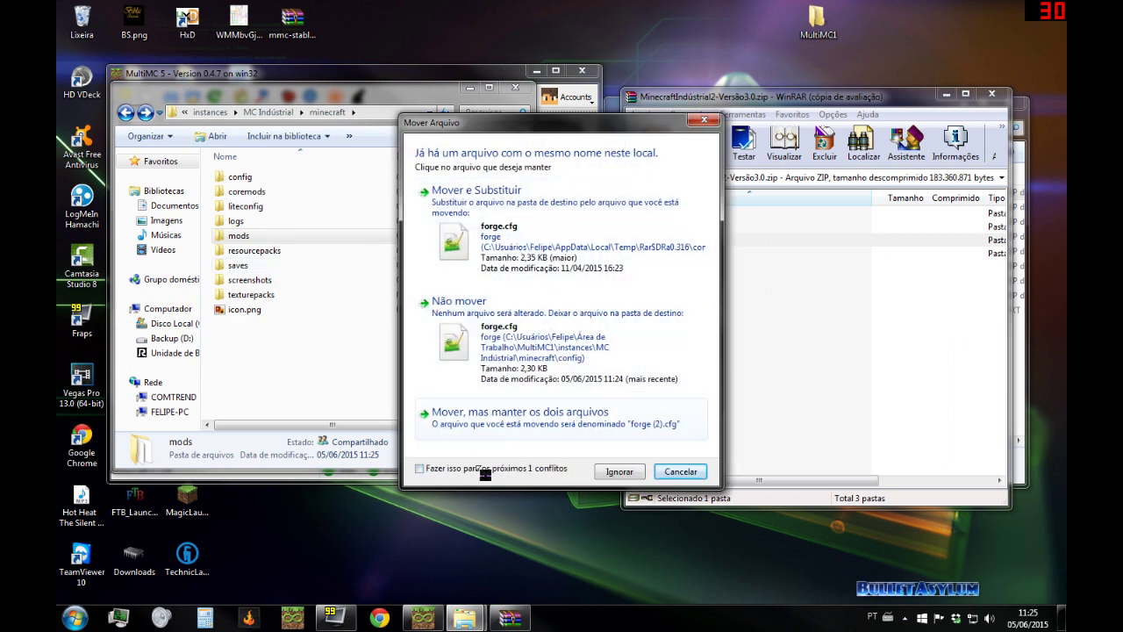
{"action": "left_click", "coordinate": [484, 330]}
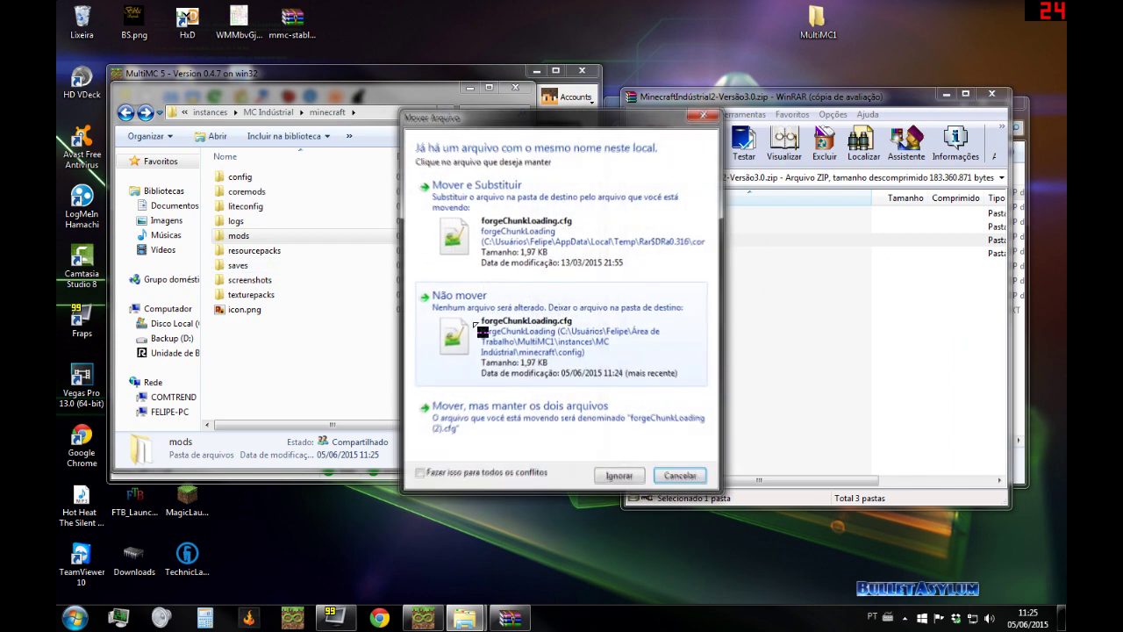
{"action": "left_click", "coordinate": [484, 330]}
{"action": "left_click", "coordinate": [484, 330]}
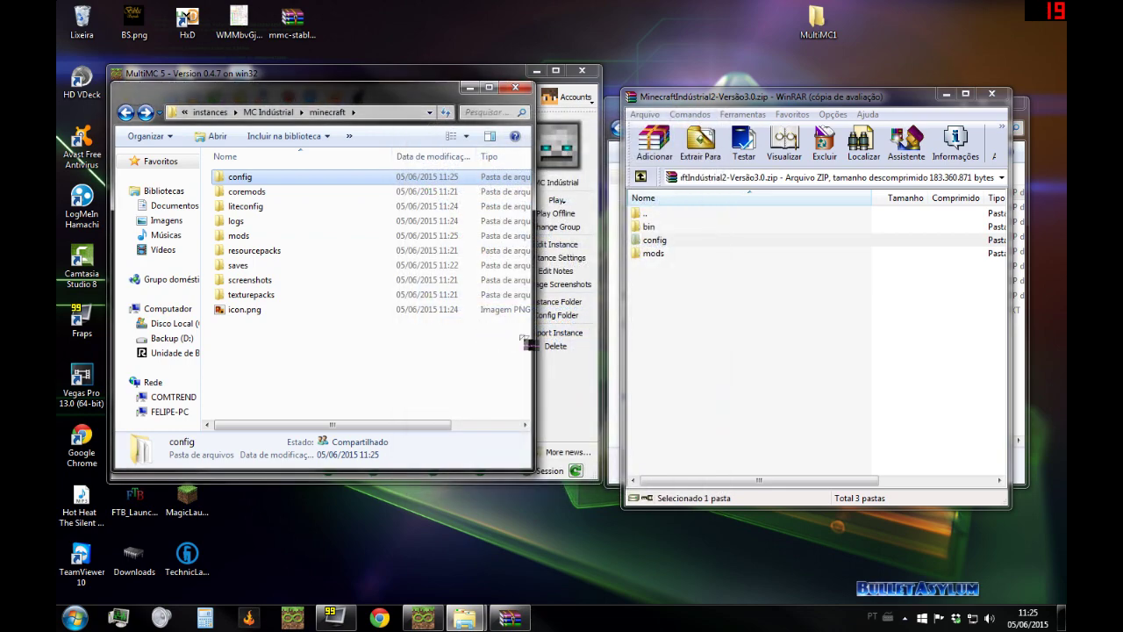
Step: Check the files in the instance's config folder, return to the minecraft folder, and look into the archive's bin folder
{"action": "double_click", "coordinate": [295, 179]}
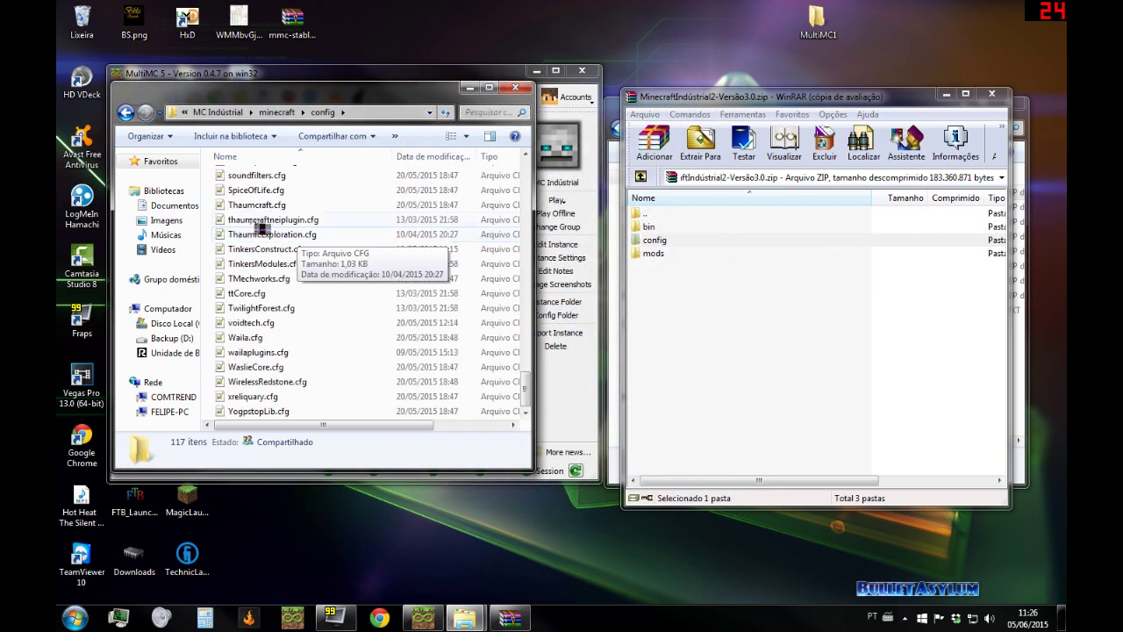
{"action": "left_click", "coordinate": [125, 112]}
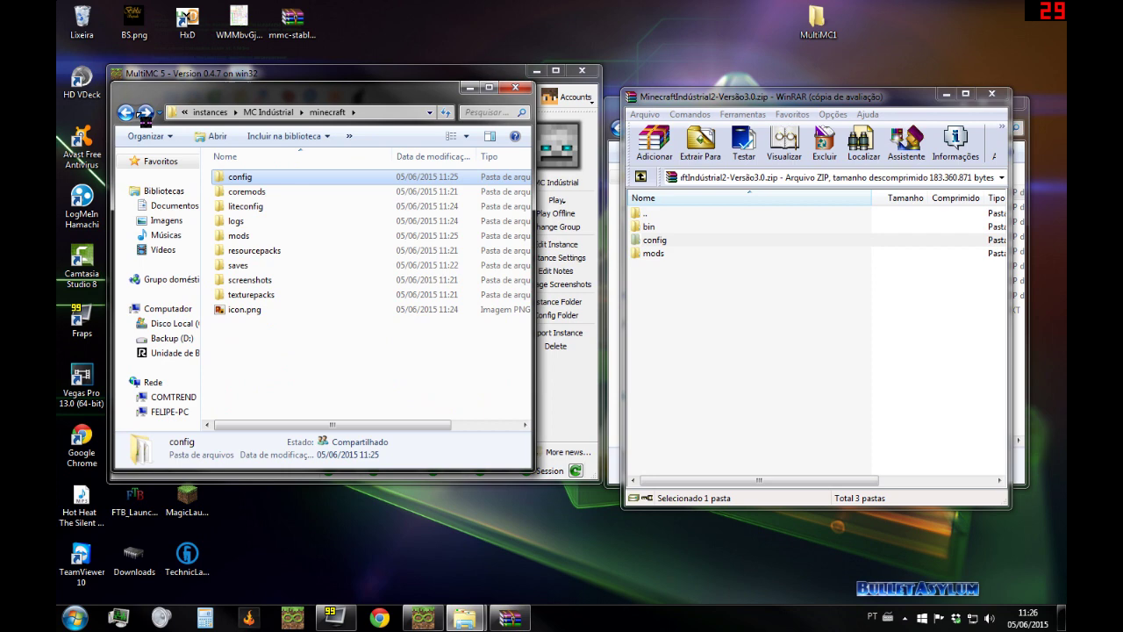
{"action": "left_click_drag", "start_coordinate": [146, 112], "coordinate": [719, 197]}
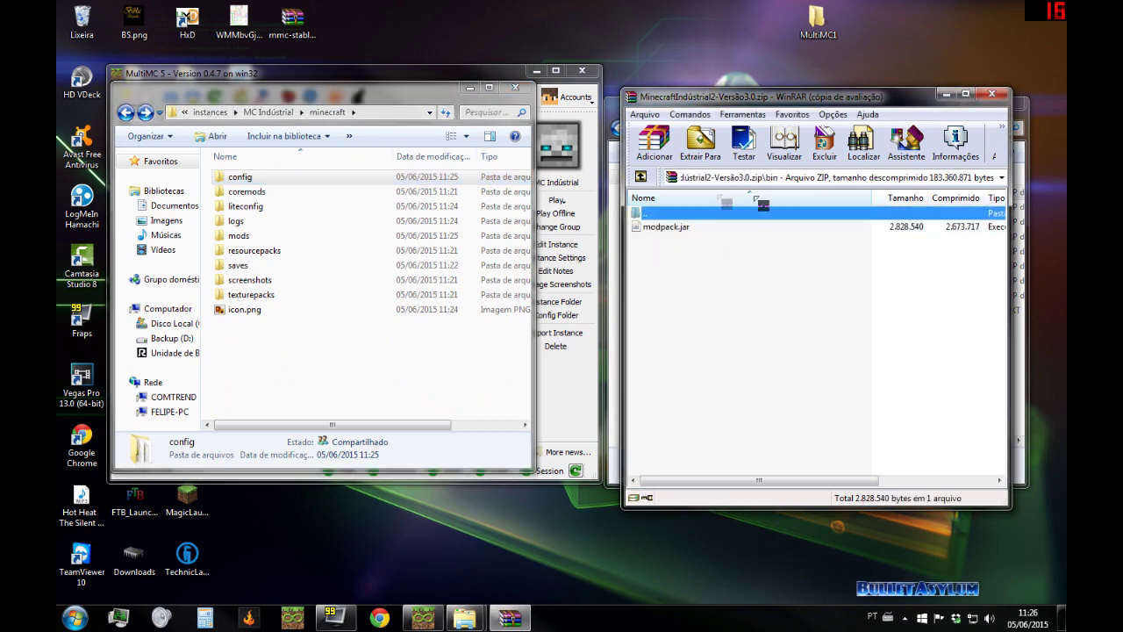
Step: Close the archive and the Public folder, and place the MultiMC window beside the instance's minecraft folder
{"action": "left_click", "coordinate": [991, 93]}
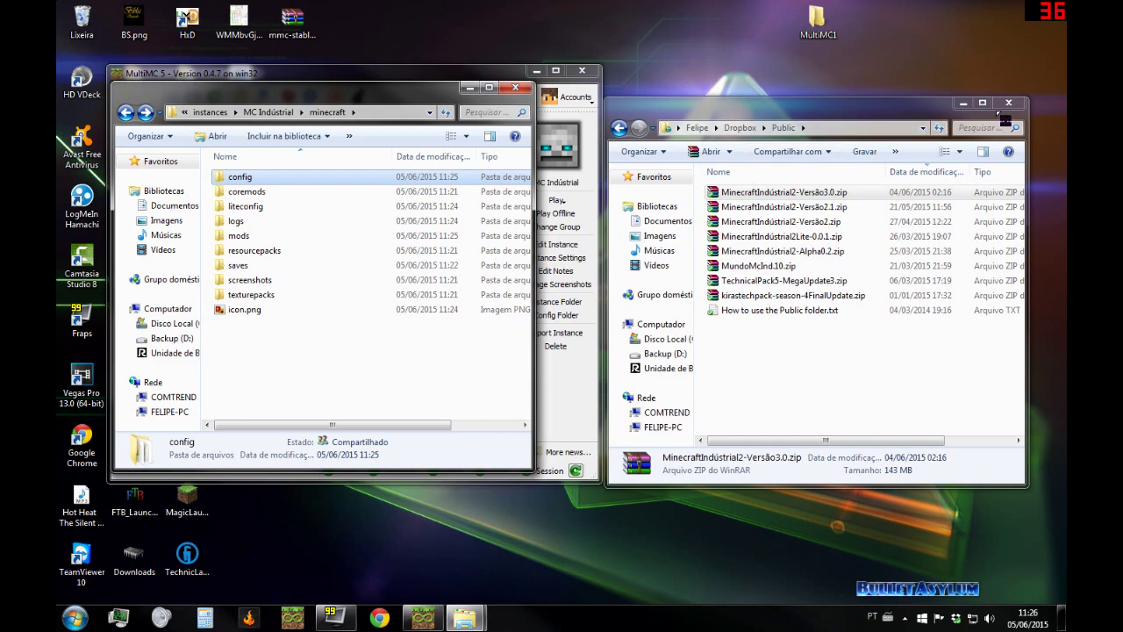
{"action": "left_click", "coordinate": [1000, 111]}
{"action": "left_click_drag", "start_coordinate": [436, 72], "coordinate": [855, 87]}
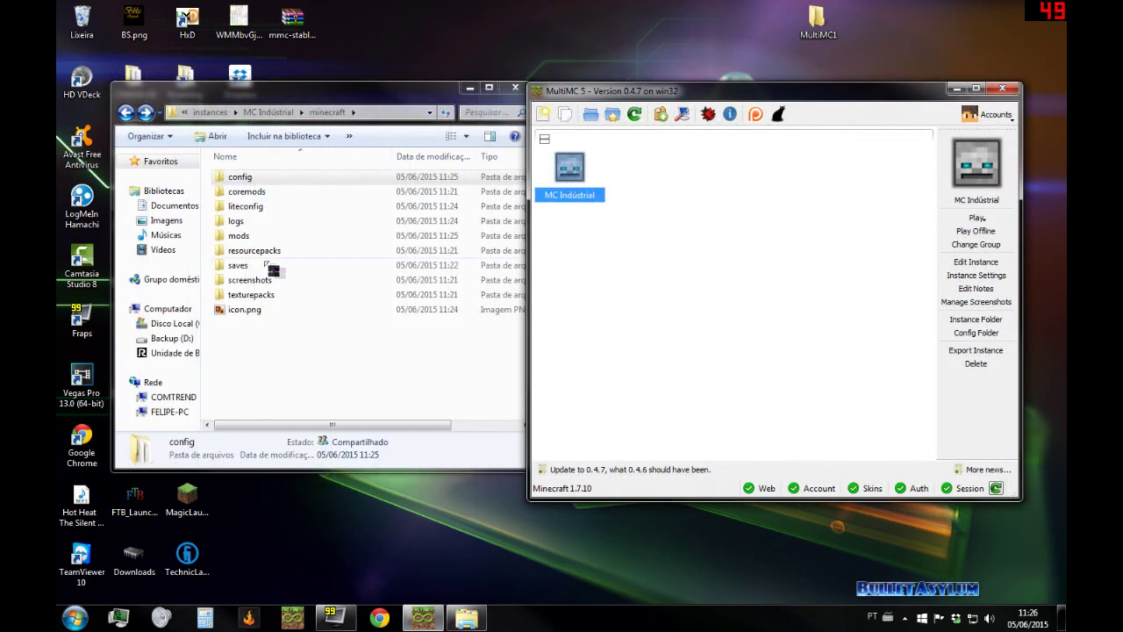
{"action": "left_click", "coordinate": [249, 182]}
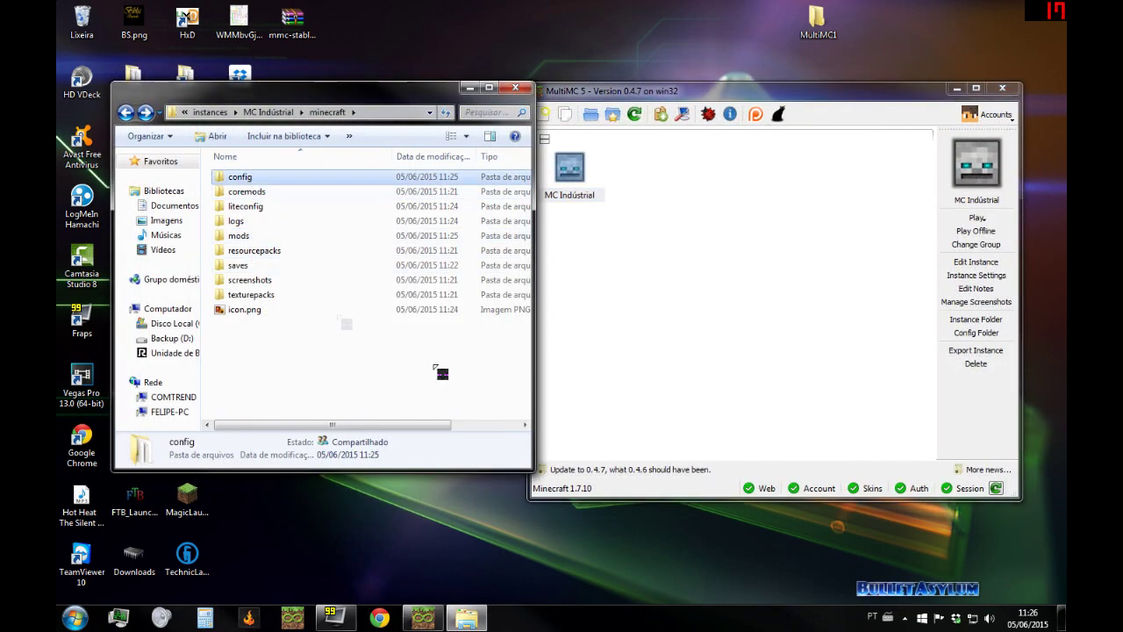
Step: Open the Dropbox Public folder, highlight MundoMcInd.10.zip among the archives, and close the folder
{"action": "double_click", "coordinate": [969, 621]}
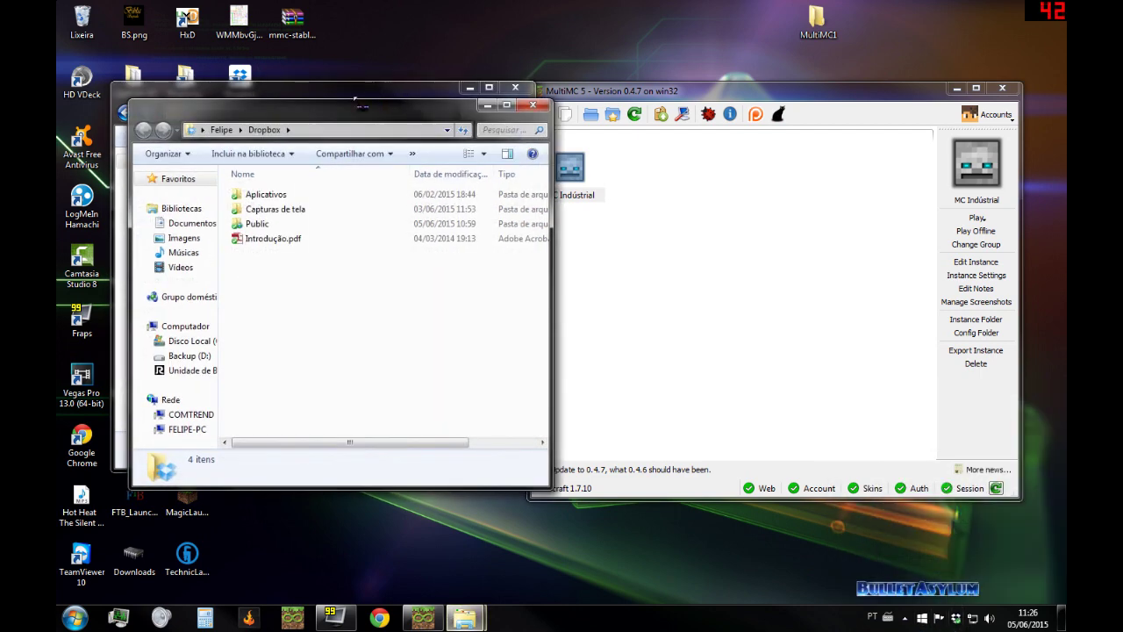
{"action": "left_click_drag", "start_coordinate": [289, 93], "coordinate": [820, 85]}
{"action": "double_click", "coordinate": [784, 208]}
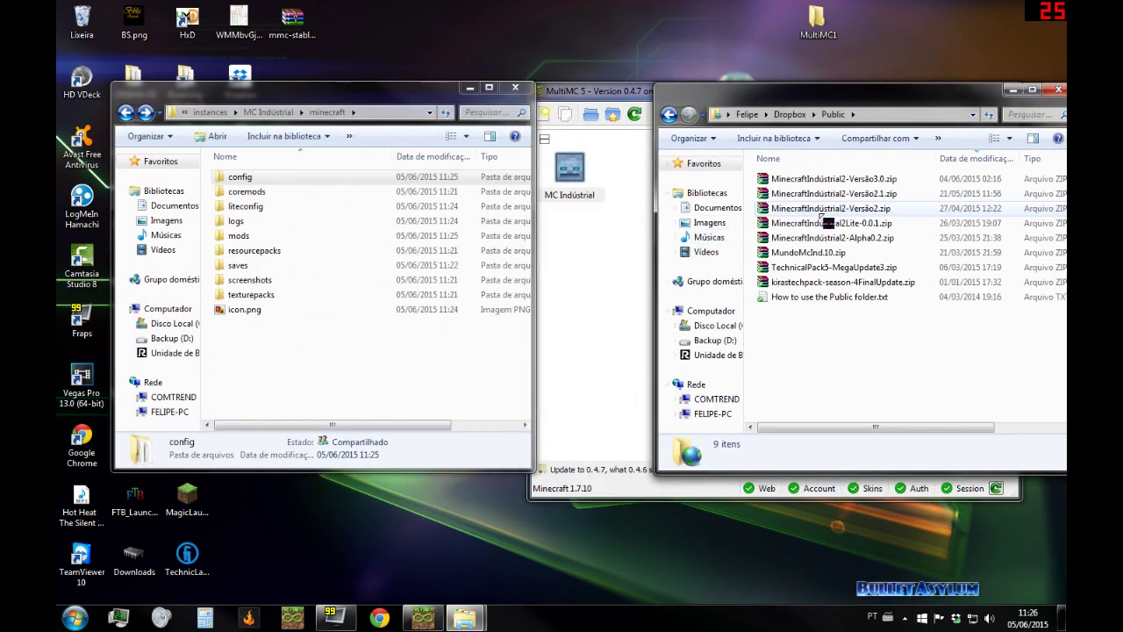
{"action": "left_click", "coordinate": [845, 254]}
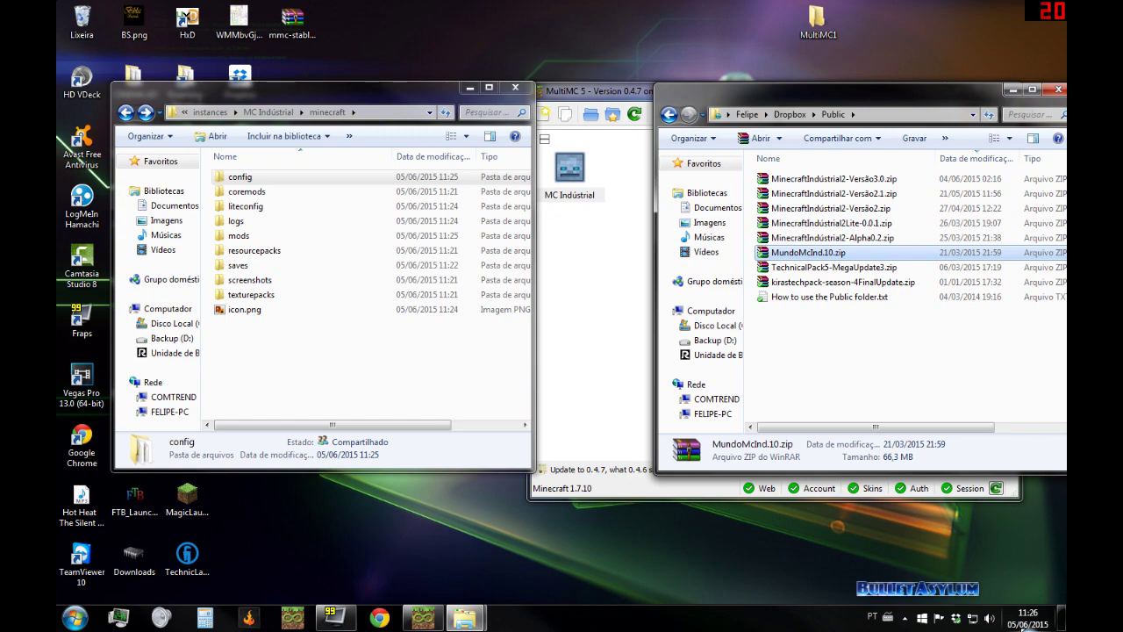
{"action": "left_click_drag", "start_coordinate": [953, 111], "coordinate": [816, 134]}
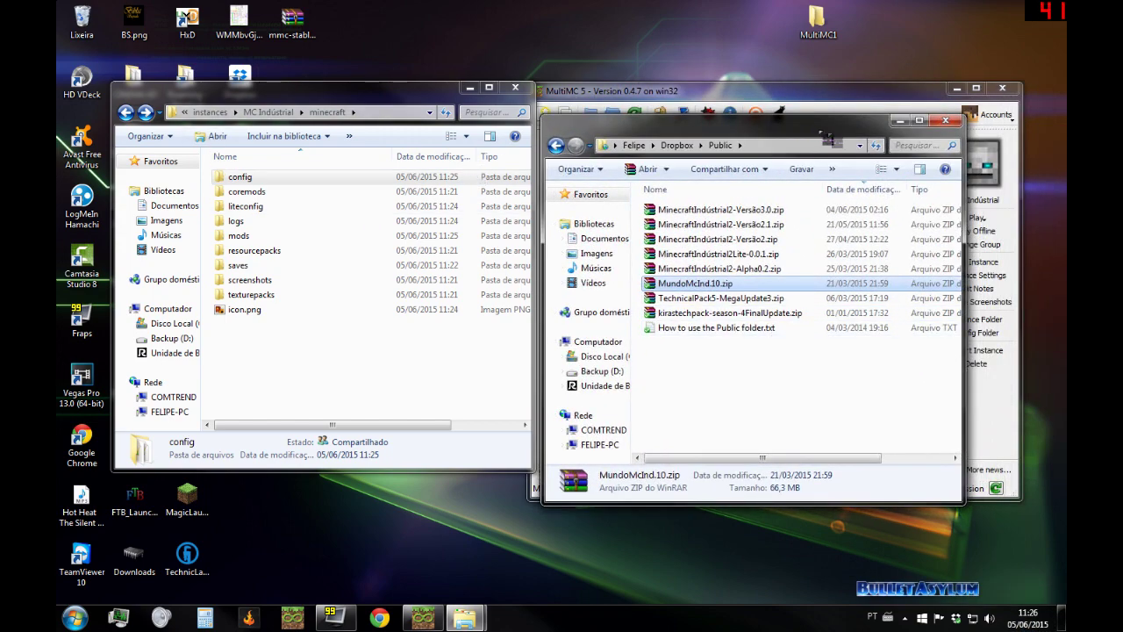
{"action": "key", "text": "alt+F4"}
Step: Close the instance's minecraft folder and launch the MC Indústrial instance from MultiMC
{"action": "left_click", "coordinate": [814, 103]}
{"action": "left_click_drag", "start_coordinate": [814, 102], "coordinate": [817, 72]}
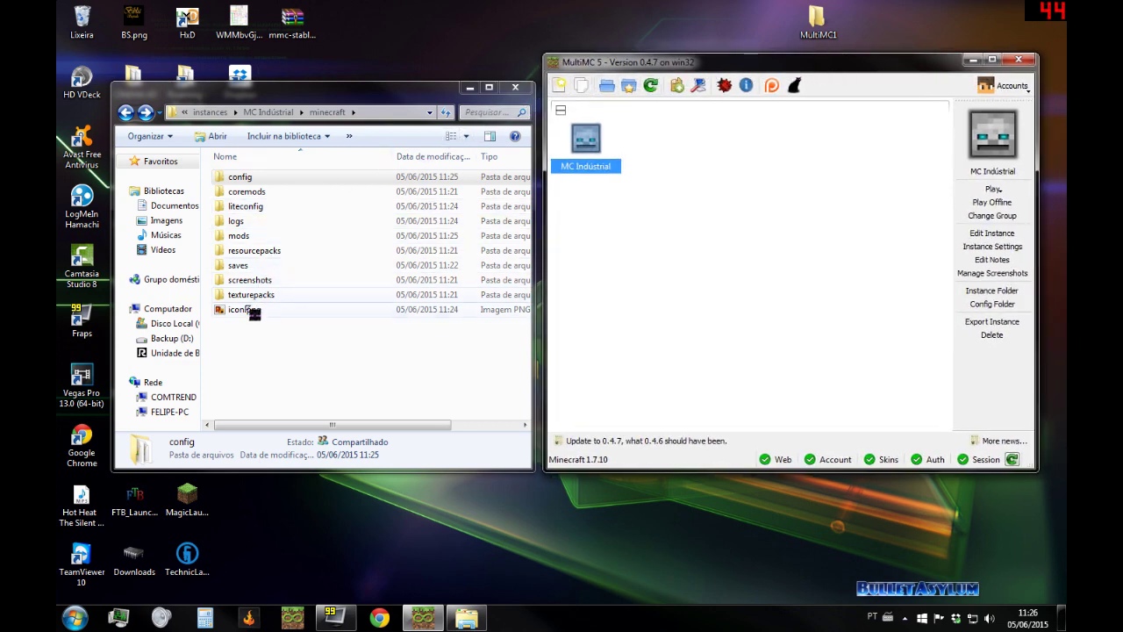
{"action": "left_click", "coordinate": [514, 87]}
{"action": "double_click", "coordinate": [594, 156]}
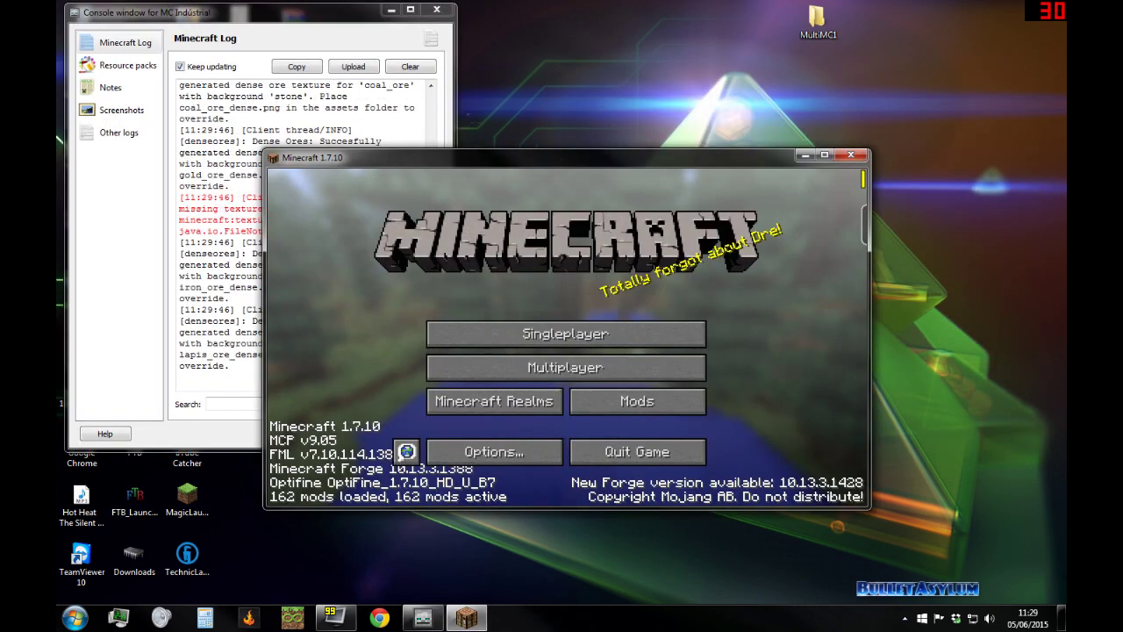
Step: Rearrange the console and Minecraft windows, and enlarge the game window until the version text on the title screen is unobstructed
{"action": "left_click_drag", "start_coordinate": [279, 10], "coordinate": [285, 21]}
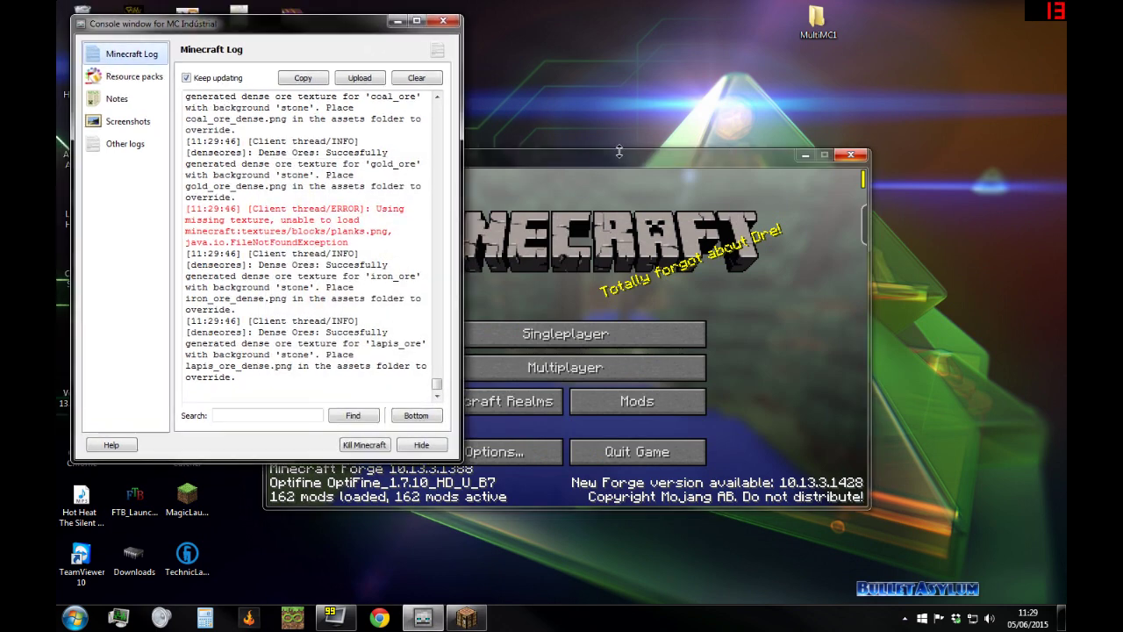
{"action": "left_click_drag", "start_coordinate": [539, 160], "coordinate": [574, 128]}
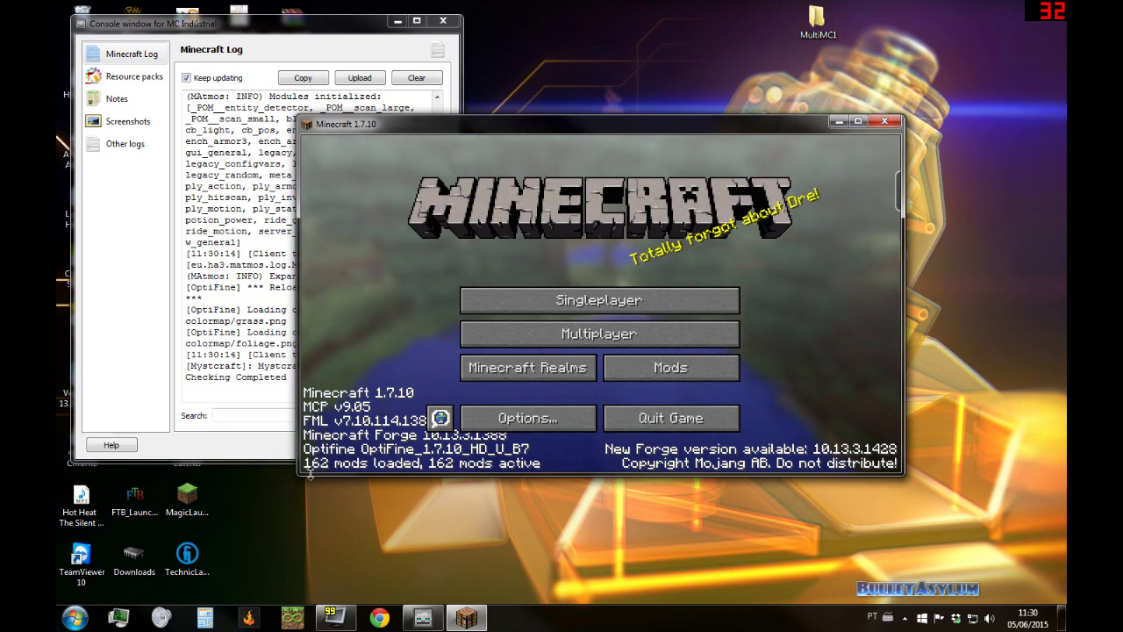
{"action": "left_click_drag", "start_coordinate": [285, 486], "coordinate": [244, 504]}
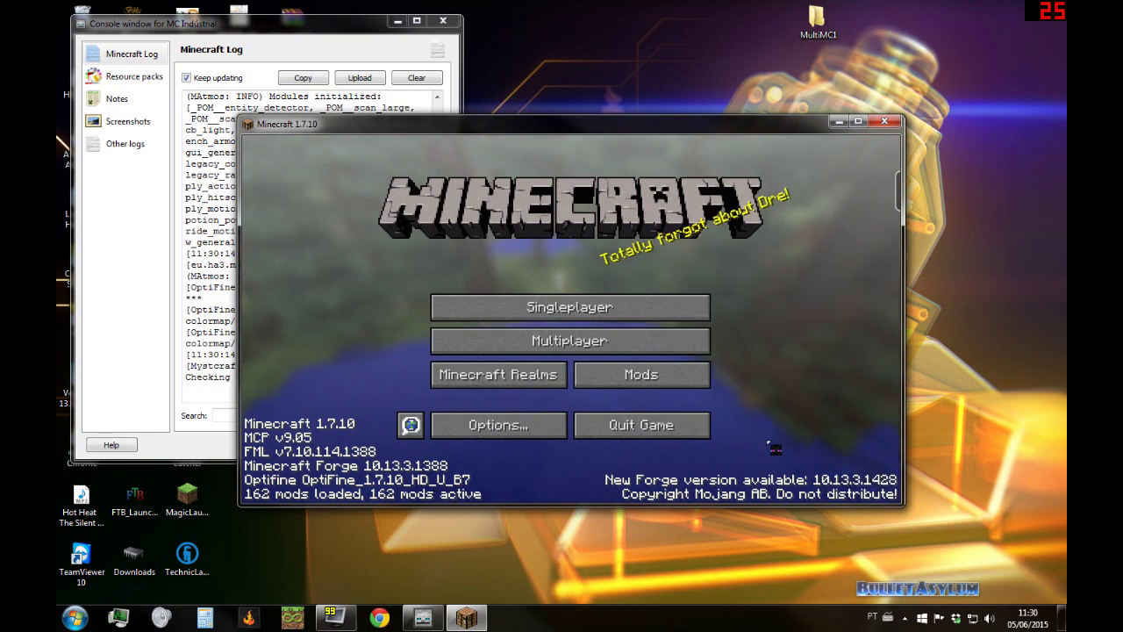
{"action": "mouse_move", "coordinate": [647, 123]}
{"action": "left_mouse_down"}
{"action": "mouse_move", "coordinate": [692, 118]}
{"action": "mouse_move", "coordinate": [642, 100]}
{"action": "mouse_move", "coordinate": [655, 111]}
{"action": "left_mouse_up"}
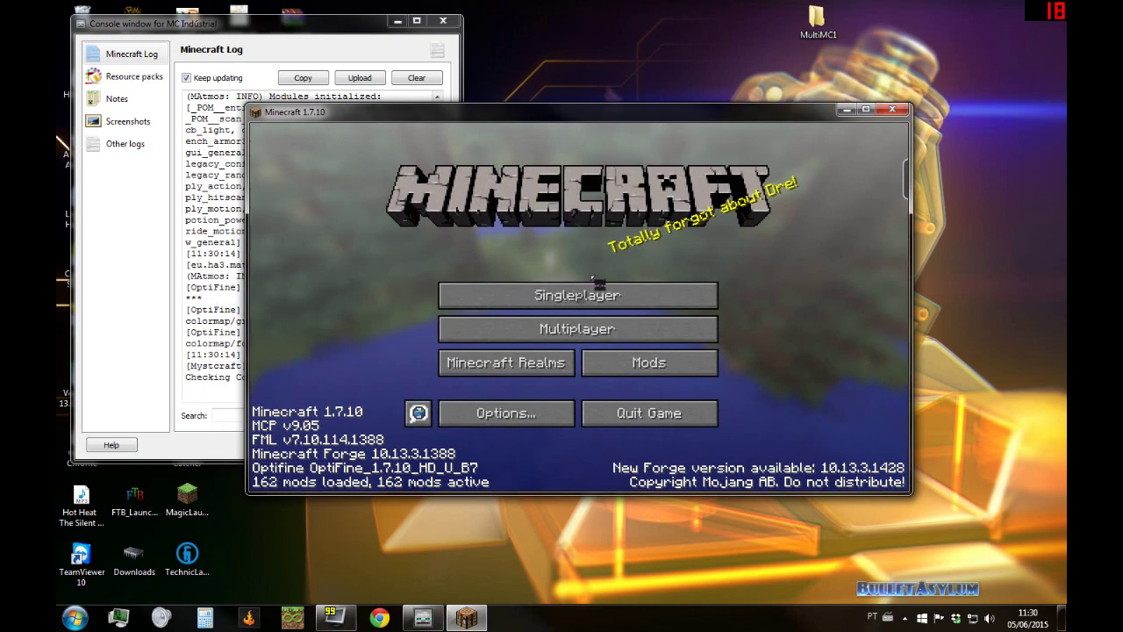
Step: Visit the game's Singleplayer, Multiplayer and Mods screens, returning to the title screen each time, and quit the game
{"action": "left_click", "coordinate": [615, 296]}
{"action": "left_click", "coordinate": [743, 464]}
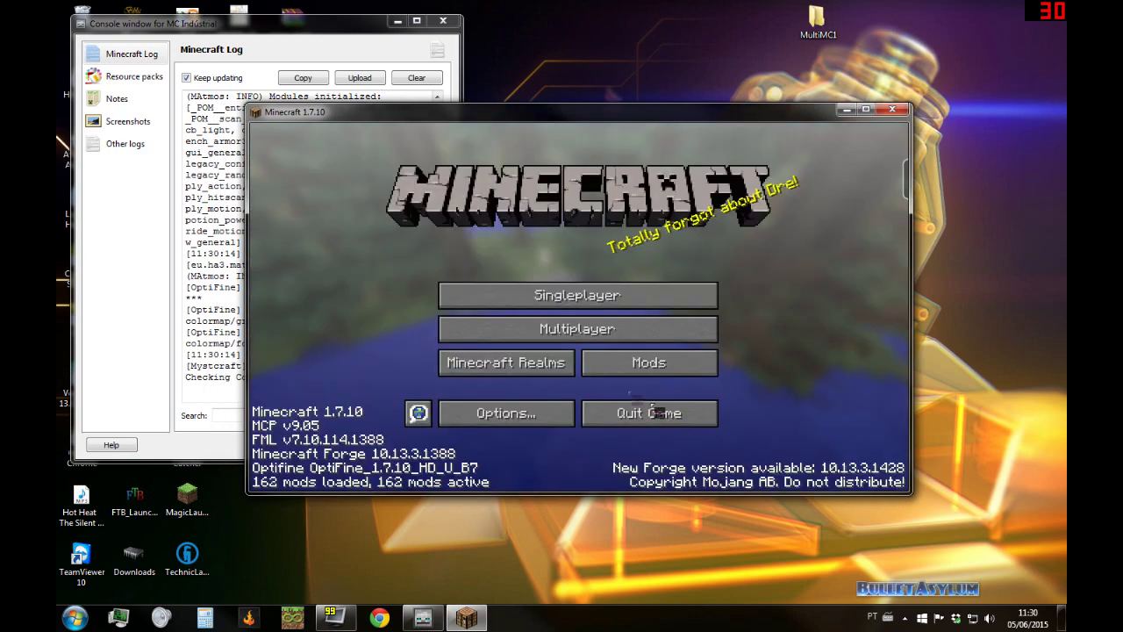
{"action": "left_click", "coordinate": [650, 330]}
{"action": "left_click", "coordinate": [717, 462]}
{"action": "left_click", "coordinate": [646, 372]}
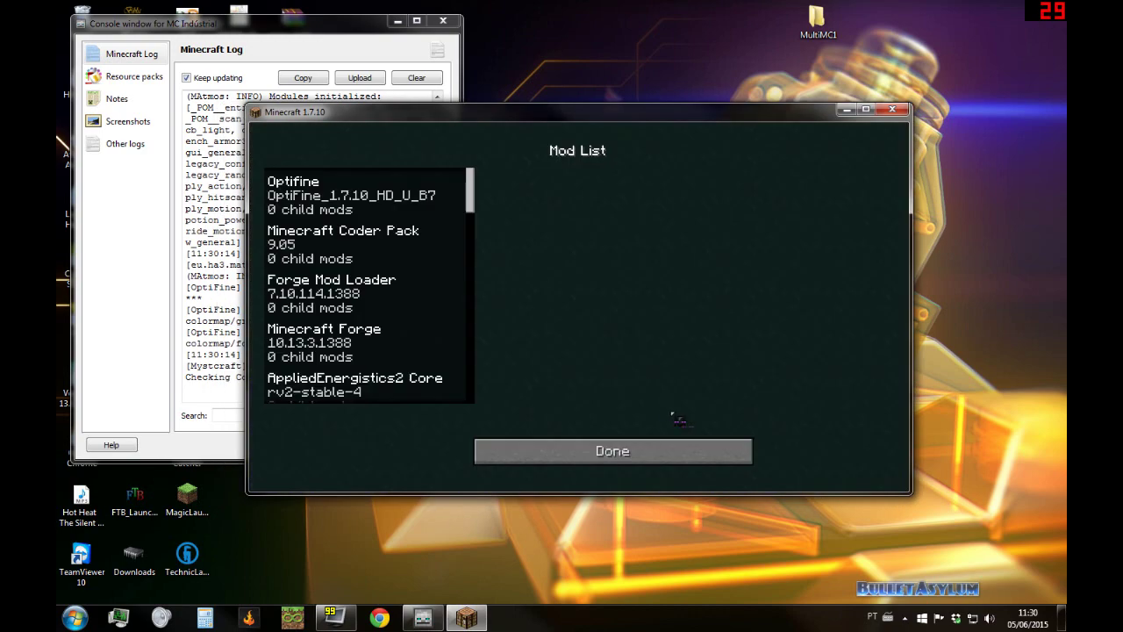
{"action": "left_click", "coordinate": [706, 453]}
{"action": "left_click", "coordinate": [666, 417]}
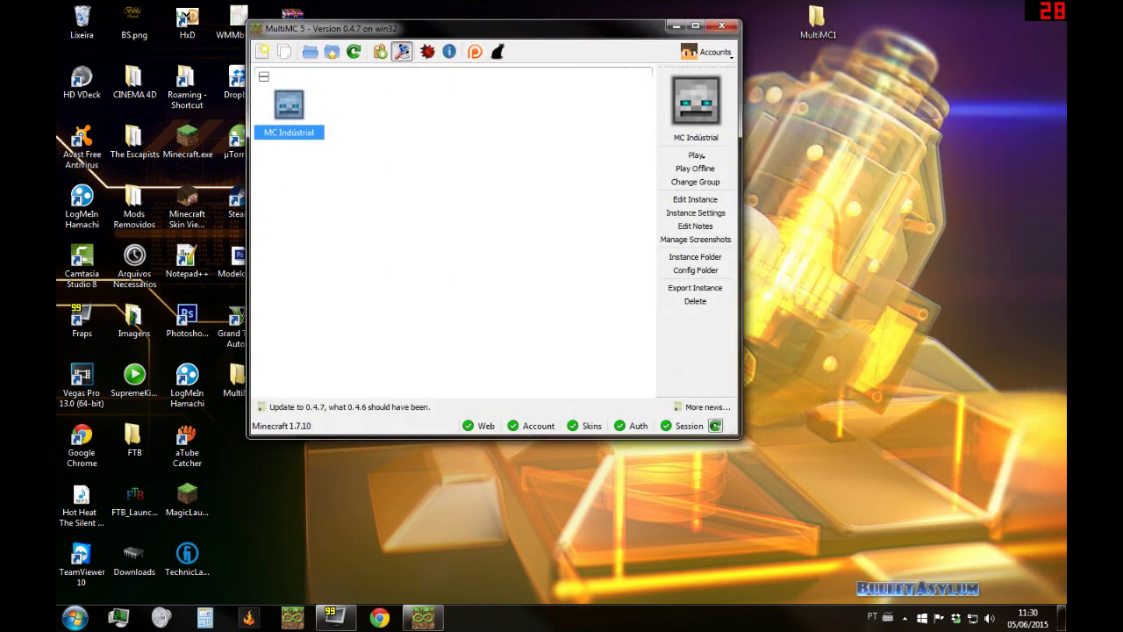
Step: Open MultiMC's Java settings and review the minimum memory, maximum memory and PermGen allocations
{"action": "left_click", "coordinate": [403, 51]}
{"action": "left_click", "coordinate": [438, 133]}
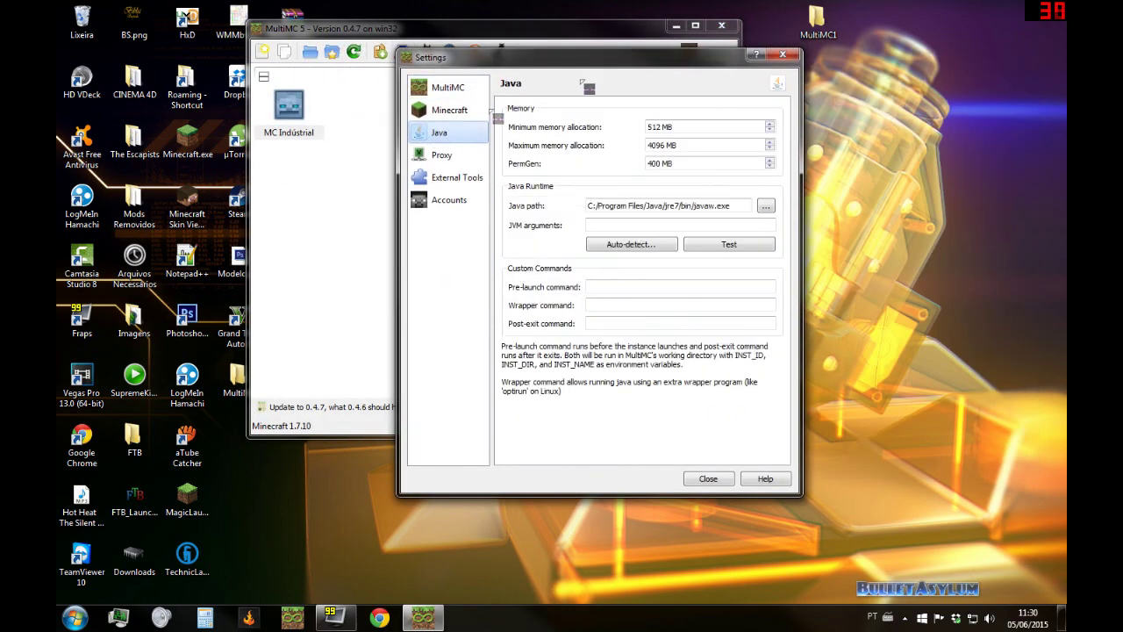
{"action": "left_click_drag", "start_coordinate": [606, 63], "coordinate": [289, 65]}
{"action": "left_click_drag", "start_coordinate": [362, 148], "coordinate": [330, 129]}
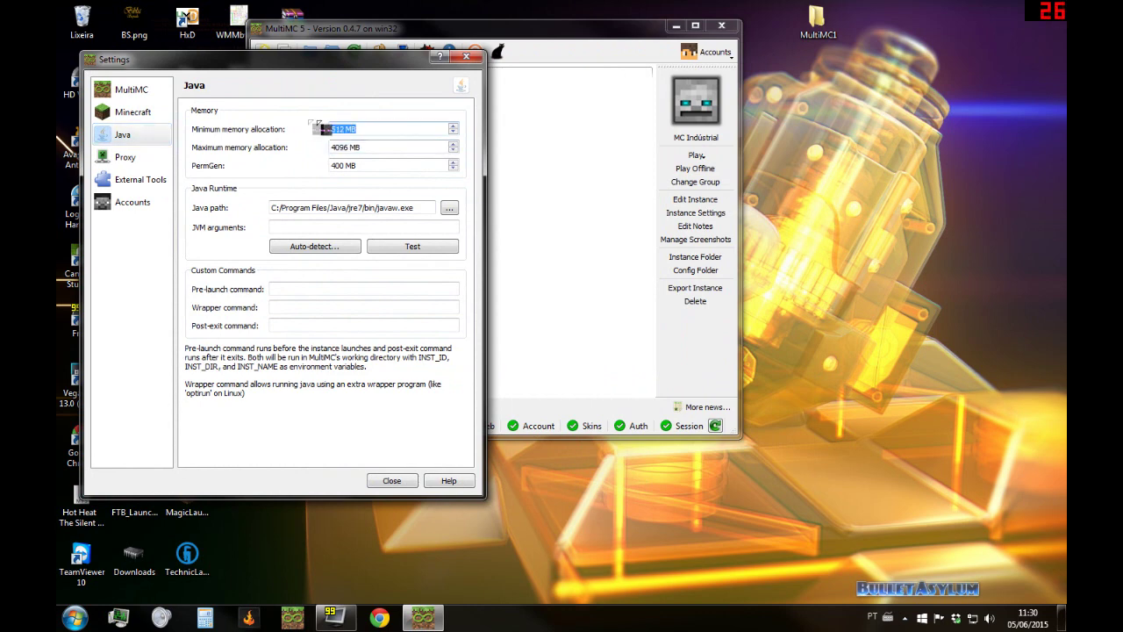
{"action": "key", "text": "Tab"}
{"action": "left_click", "coordinate": [453, 150]}
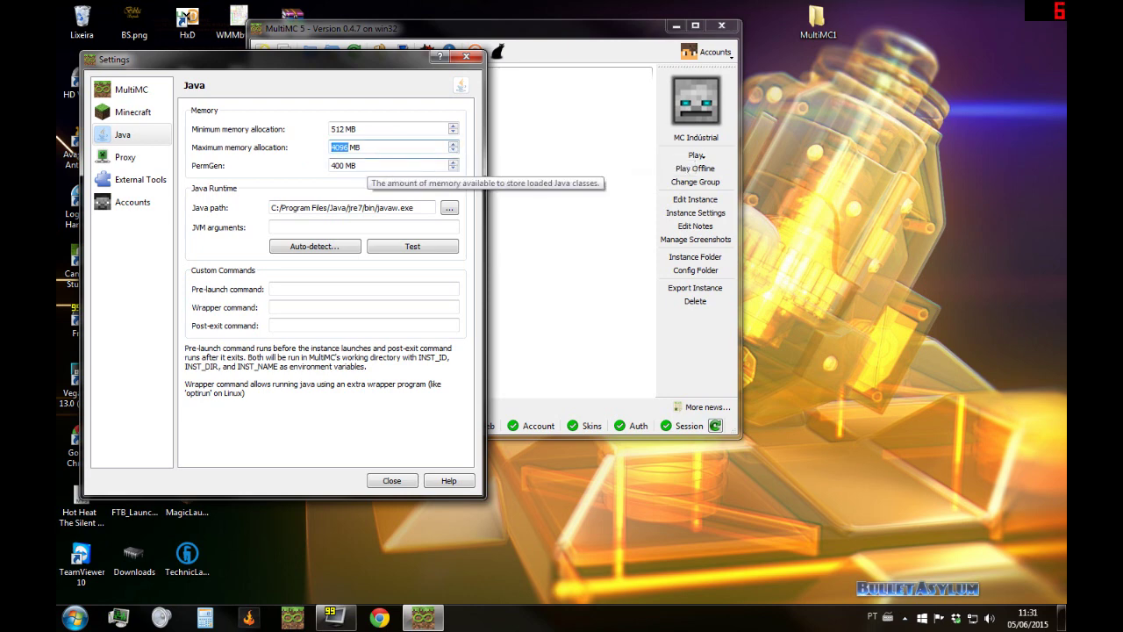
{"action": "left_click_drag", "start_coordinate": [332, 165], "coordinate": [437, 168]}
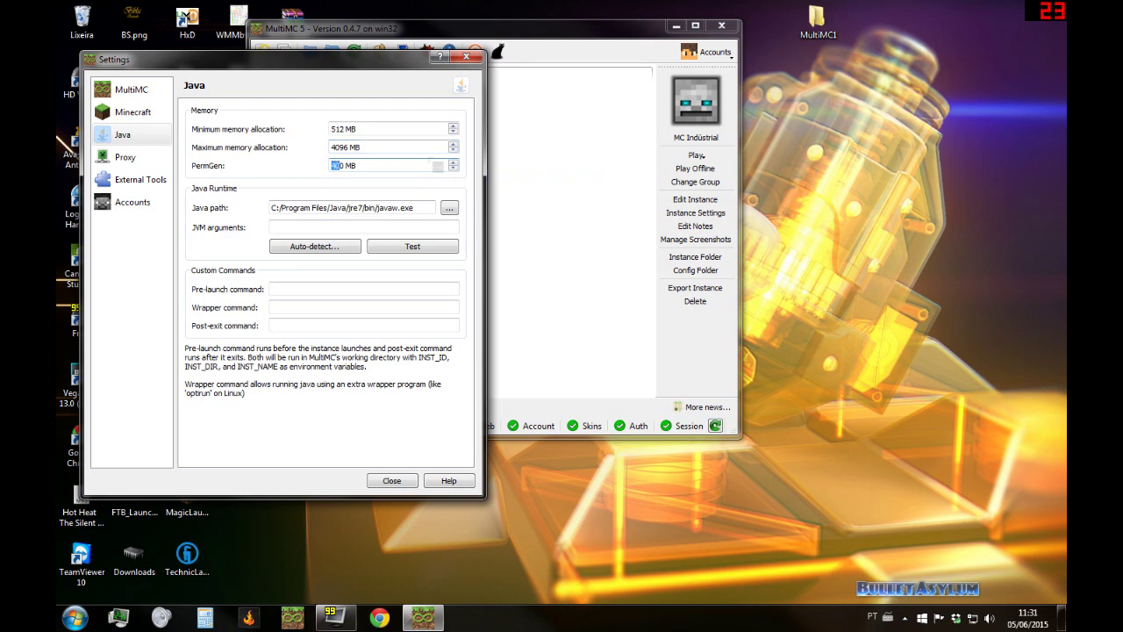
{"action": "mouse_move", "coordinate": [335, 165]}
{"action": "left_mouse_down"}
{"action": "mouse_move", "coordinate": [304, 171]}
{"action": "mouse_move", "coordinate": [349, 148]}
{"action": "mouse_move", "coordinate": [360, 165]}
{"action": "mouse_move", "coordinate": [334, 166]}
{"action": "left_mouse_up"}
{"action": "double_click", "coordinate": [338, 165]}
{"action": "left_click", "coordinate": [453, 162]}
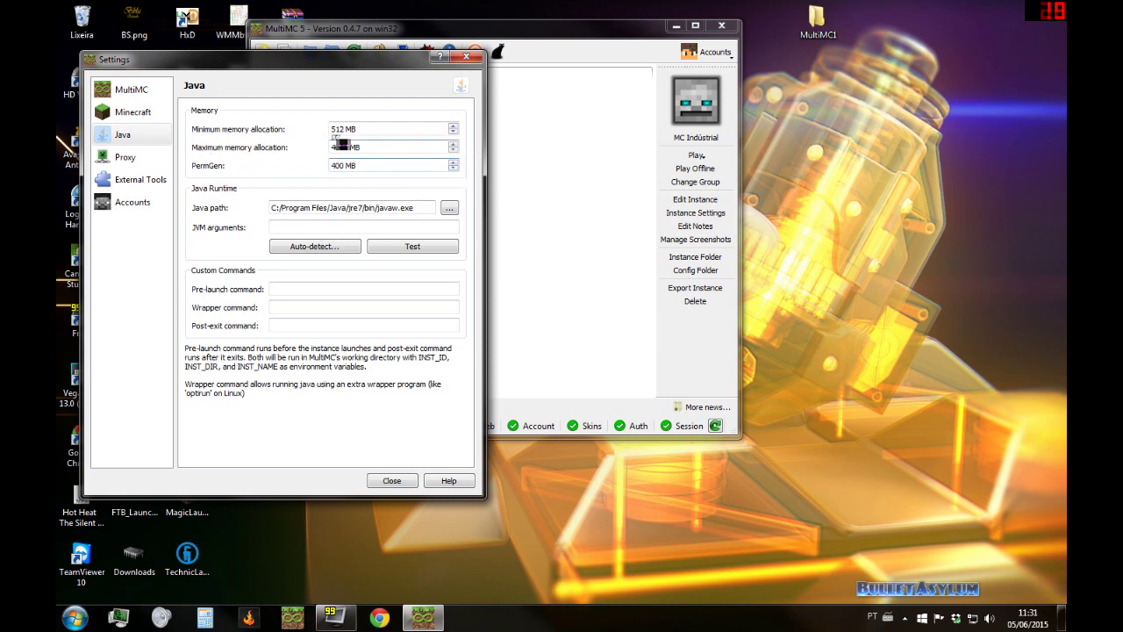
Step: Lower the maximum memory allocation to 2176 MB, raise it again in increments, and close the settings
{"action": "double_click", "coordinate": [347, 147]}
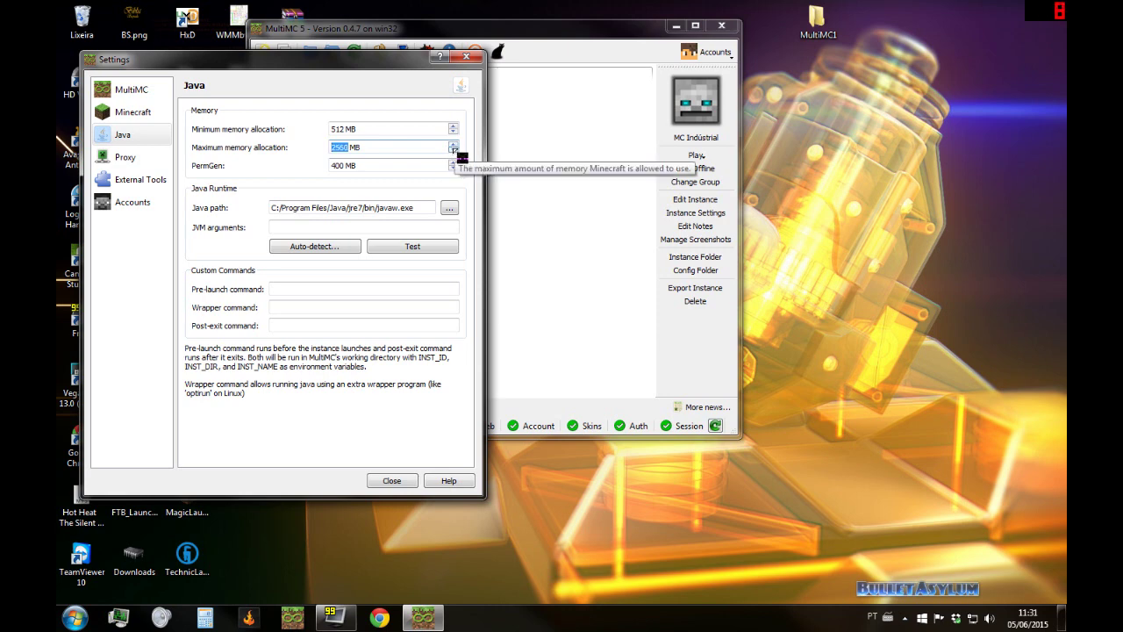
{"action": "left_click", "coordinate": [454, 149]}
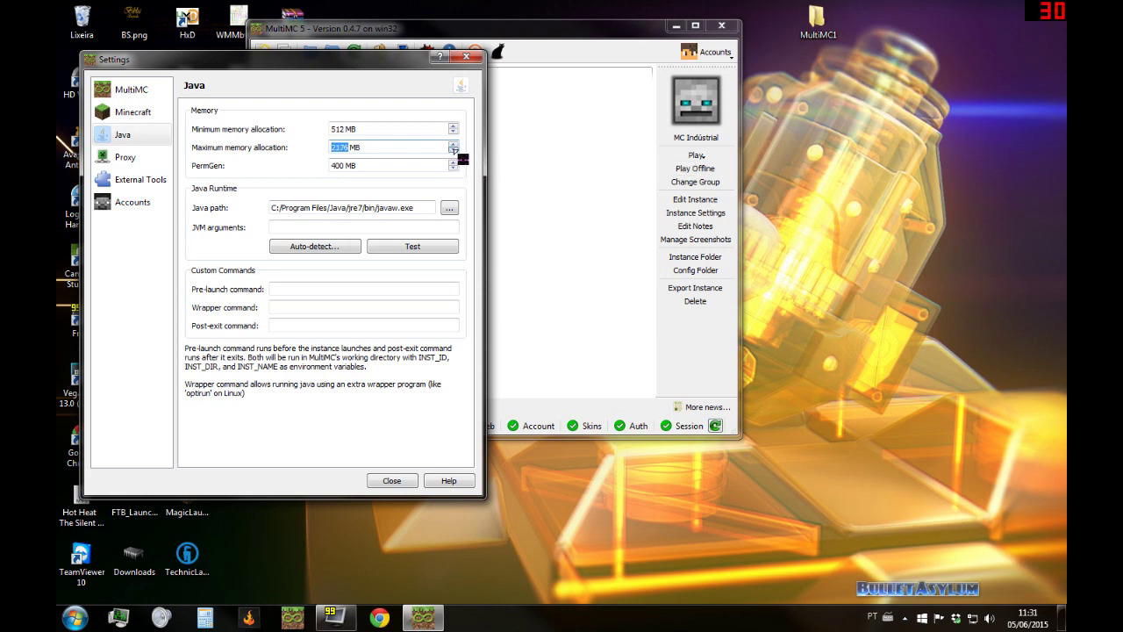
{"action": "left_click", "coordinate": [453, 145]}
{"action": "left_click", "coordinate": [453, 143]}
{"action": "left_click", "coordinate": [452, 143]}
{"action": "left_click", "coordinate": [452, 143]}
{"action": "left_click", "coordinate": [452, 143]}
{"action": "left_click", "coordinate": [453, 144]}
{"action": "left_click", "coordinate": [453, 144]}
{"action": "left_click", "coordinate": [453, 144]}
{"action": "left_click", "coordinate": [453, 144]}
{"action": "left_click", "coordinate": [452, 144]}
{"action": "left_click", "coordinate": [452, 144]}
{"action": "left_click", "coordinate": [452, 144]}
{"action": "left_click", "coordinate": [391, 480]}
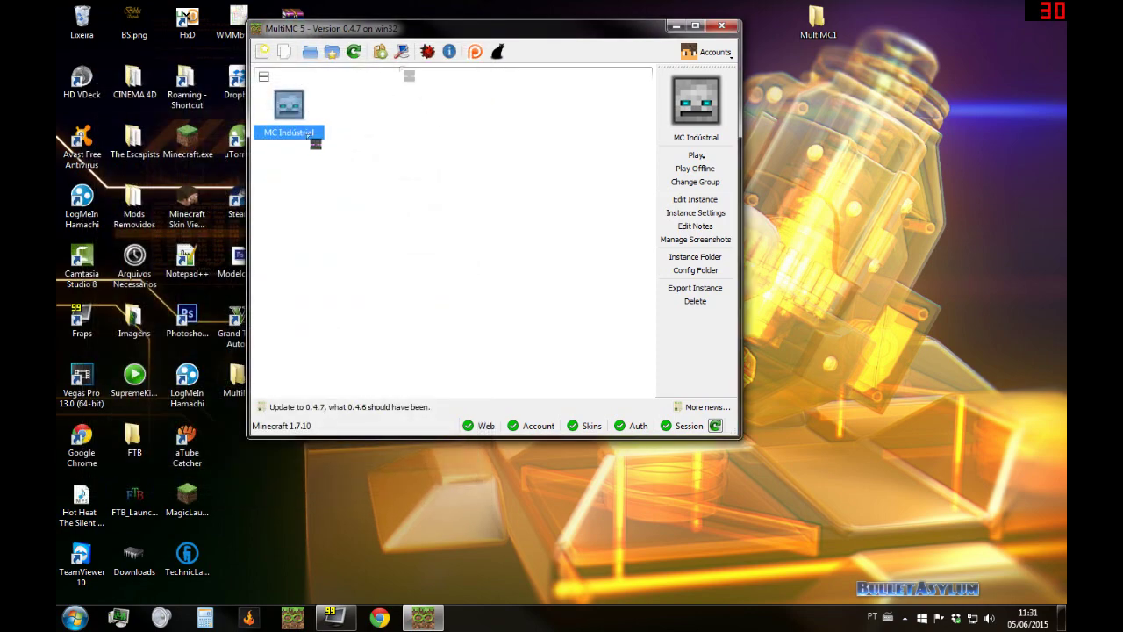
{"action": "left_click_drag", "start_coordinate": [471, 33], "coordinate": [520, 43]}
{"action": "left_click", "coordinate": [956, 618]}
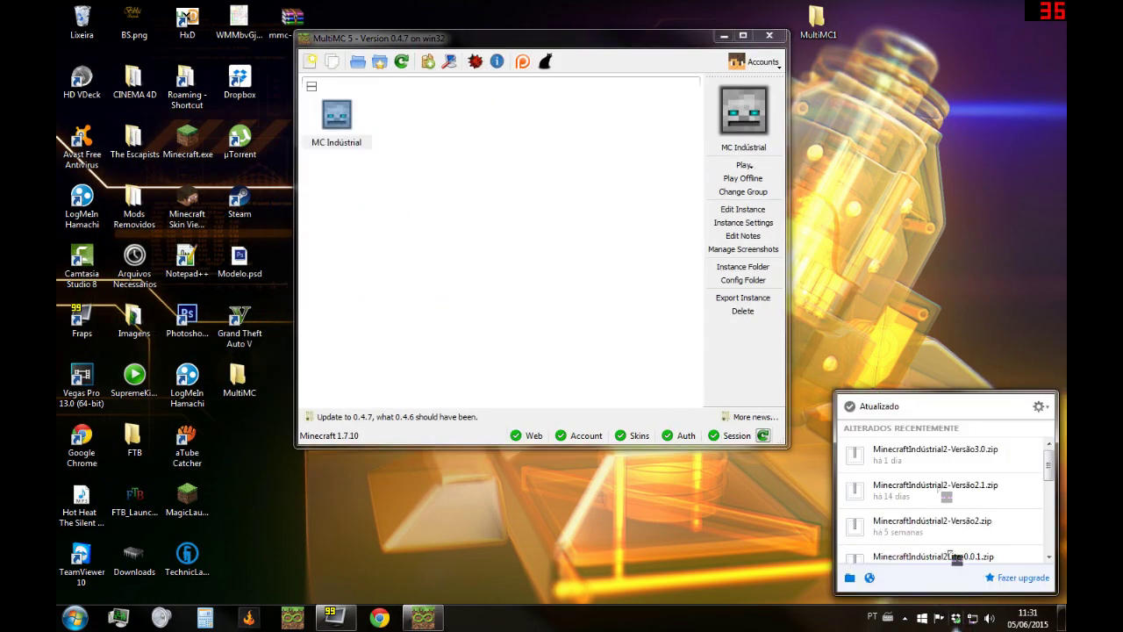
{"action": "left_click", "coordinate": [839, 249]}
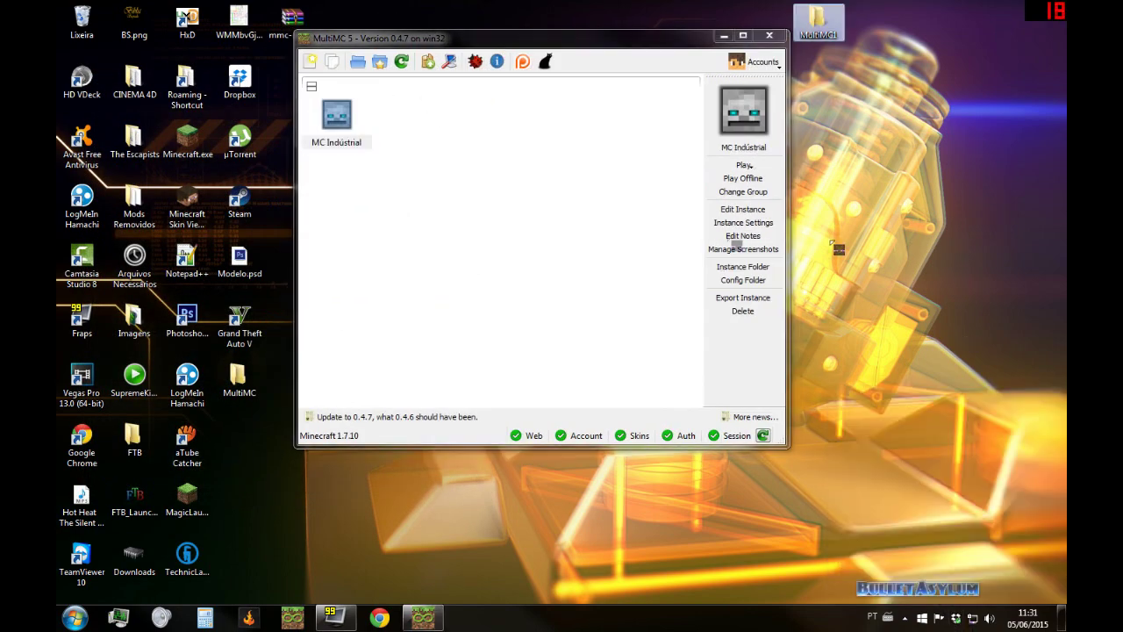
{"action": "left_click_drag", "start_coordinate": [580, 40], "coordinate": [611, 58]}
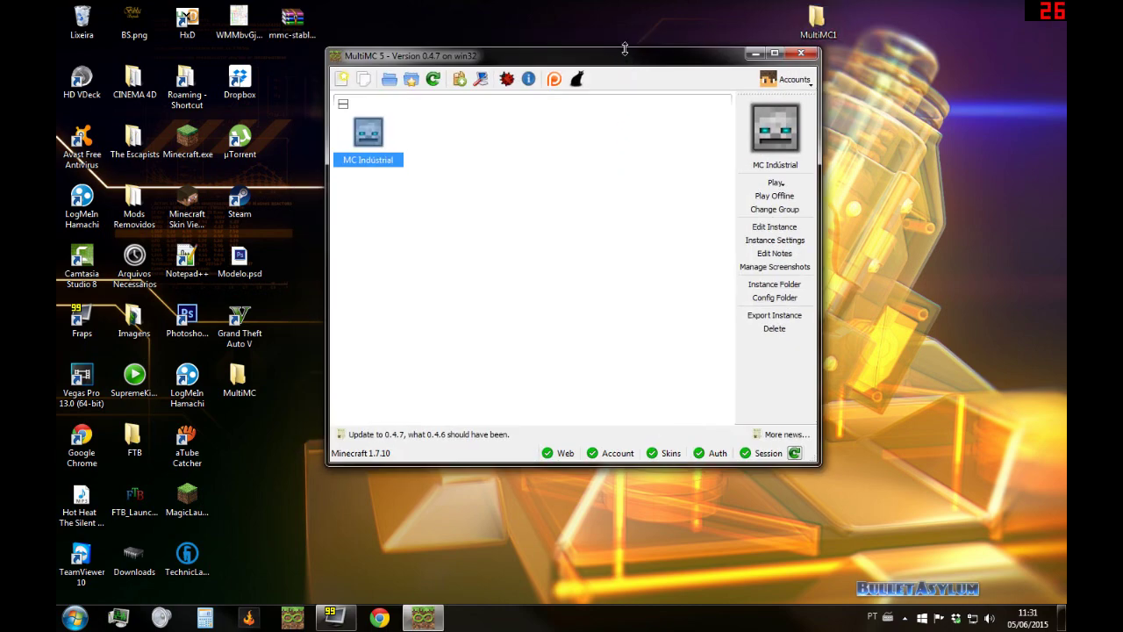